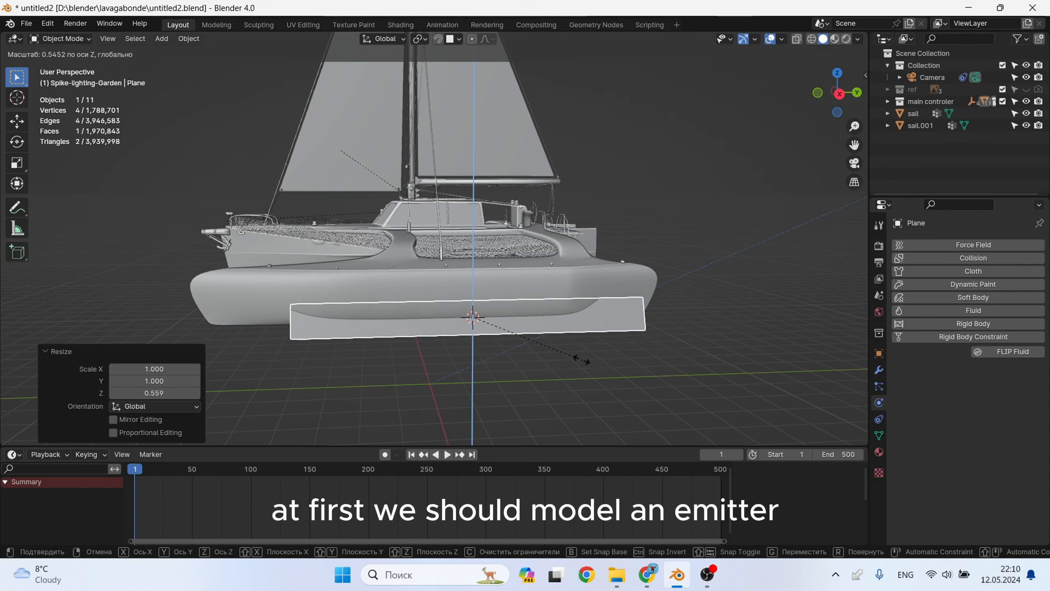
- Scale the emitter plane to about 0.785 along Z and shift it along Y beneath the outer hull
left_click(575, 359)
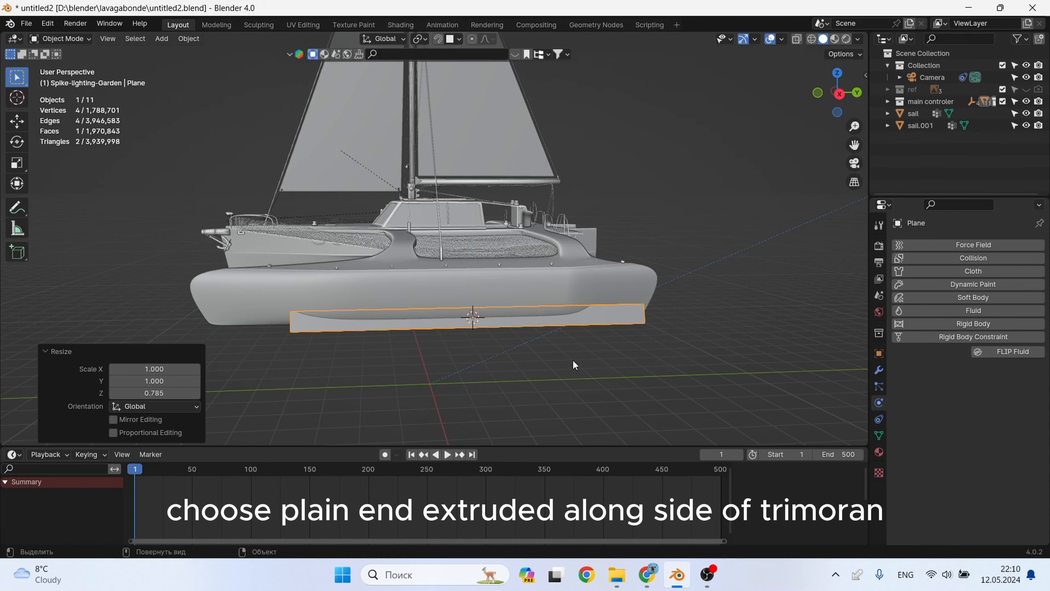
middle_click_drag(573, 360, 613, 351, "shift")
key("g")
key("y")
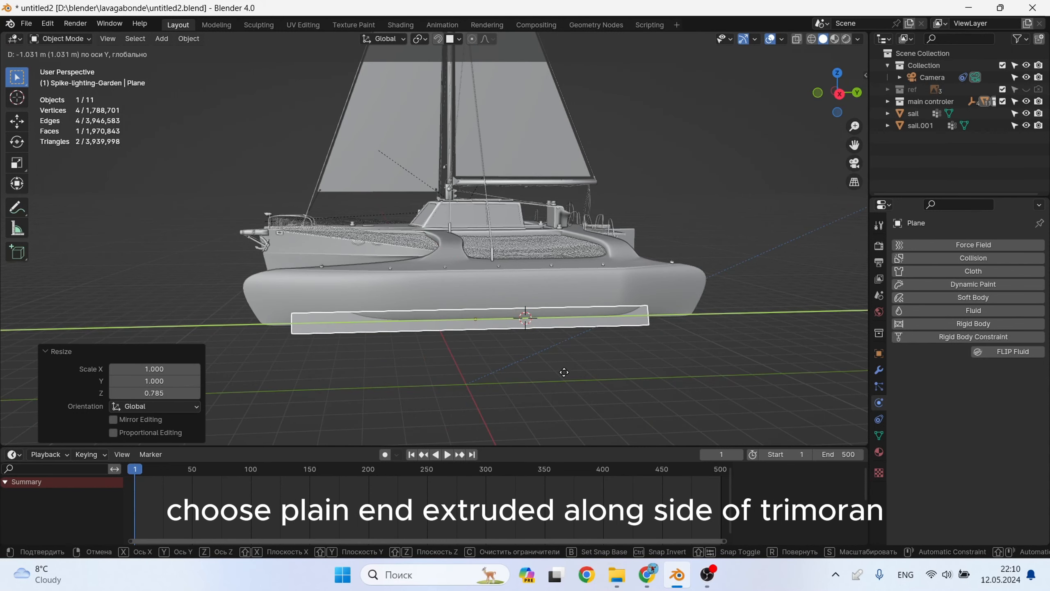
left_click(621, 357)
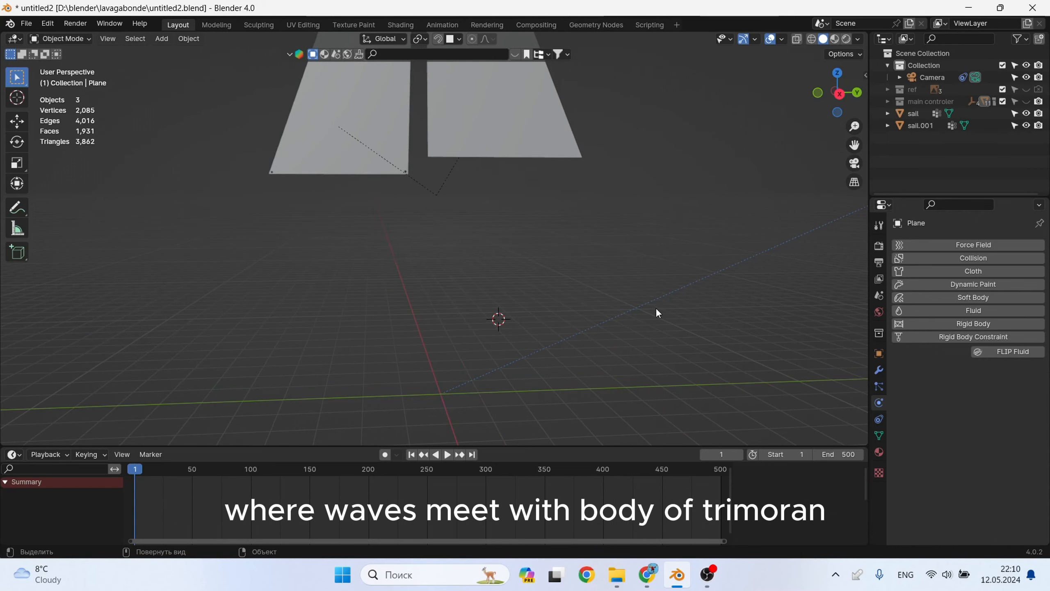
key("alt+h")
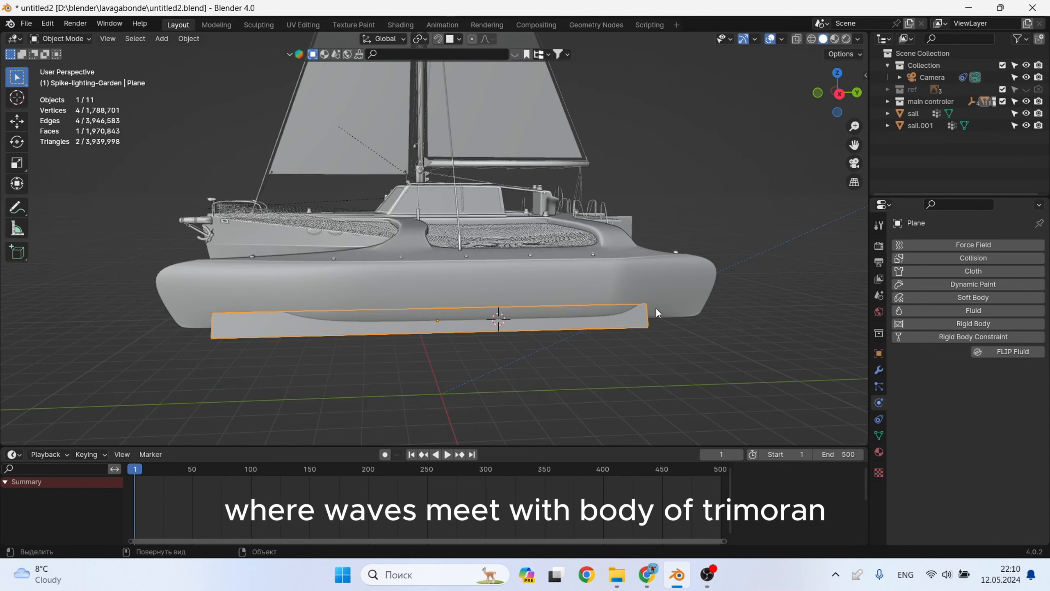
- In Edit Mode, move the plane's stern-side edge about -0.61 m along Y
key("Tab")
key("g")
key("y")
left_click(612, 345)
- With X-ray on, extrude the stern edge about 1.8 m along Y and shift it about 0.1 m in X to follow the hull
middle_click_drag(620, 345, 637, 325)
key("alt+z")
key("e")
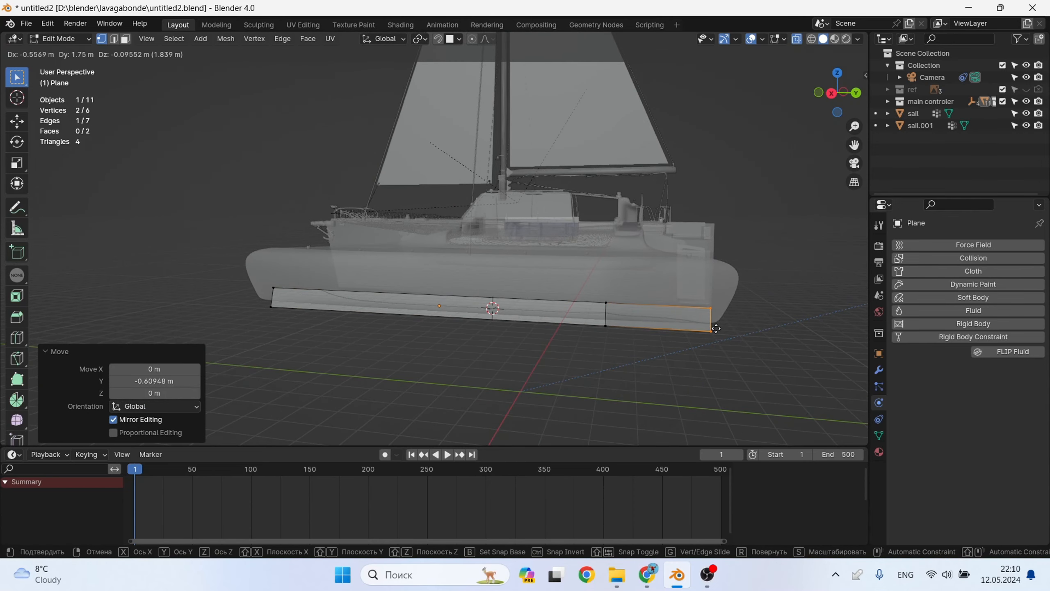
left_click(719, 329)
middle_click_drag(719, 330, 568, 326)
key("g")
key("x")
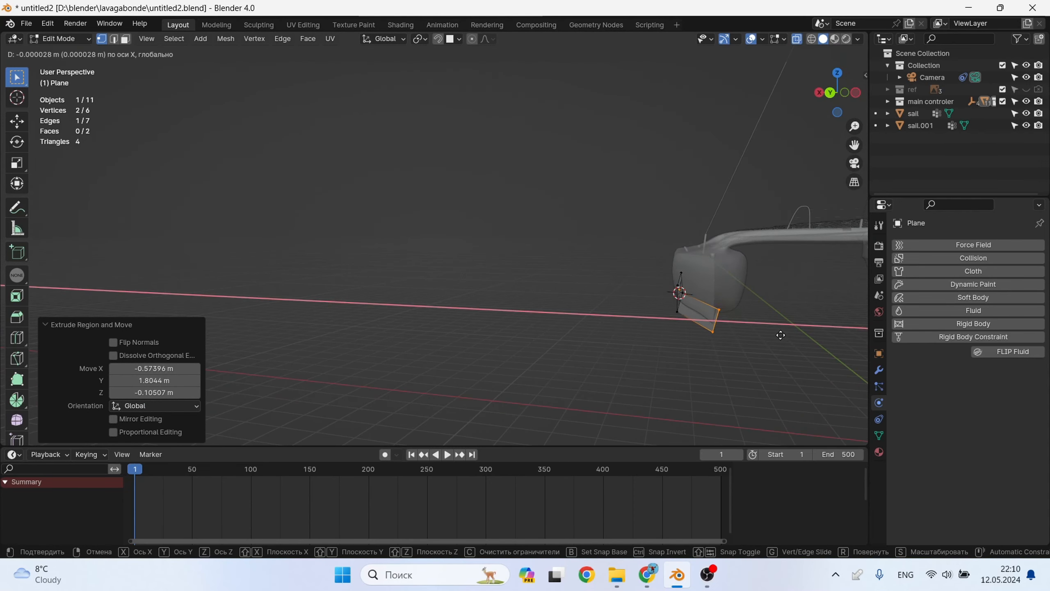
left_click(774, 334)
- Scale the extruded stern end edge to about 0.635 along Z
middle_click_drag(775, 335, 733, 327)
key("s")
key("z")
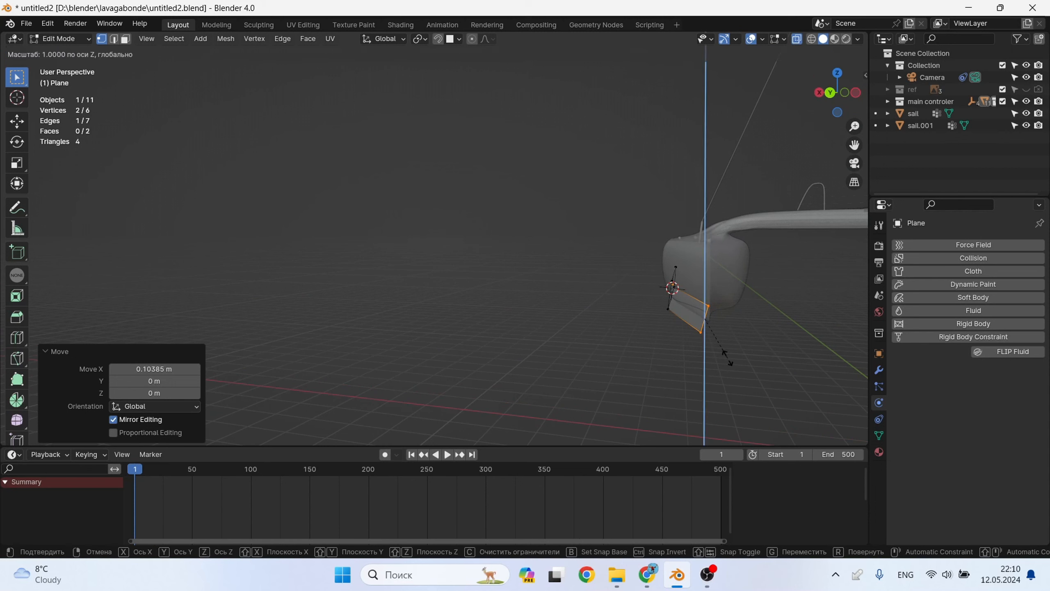
scroll(724, 339, "up", 5)
middle_click_drag(725, 338, 626, 333)
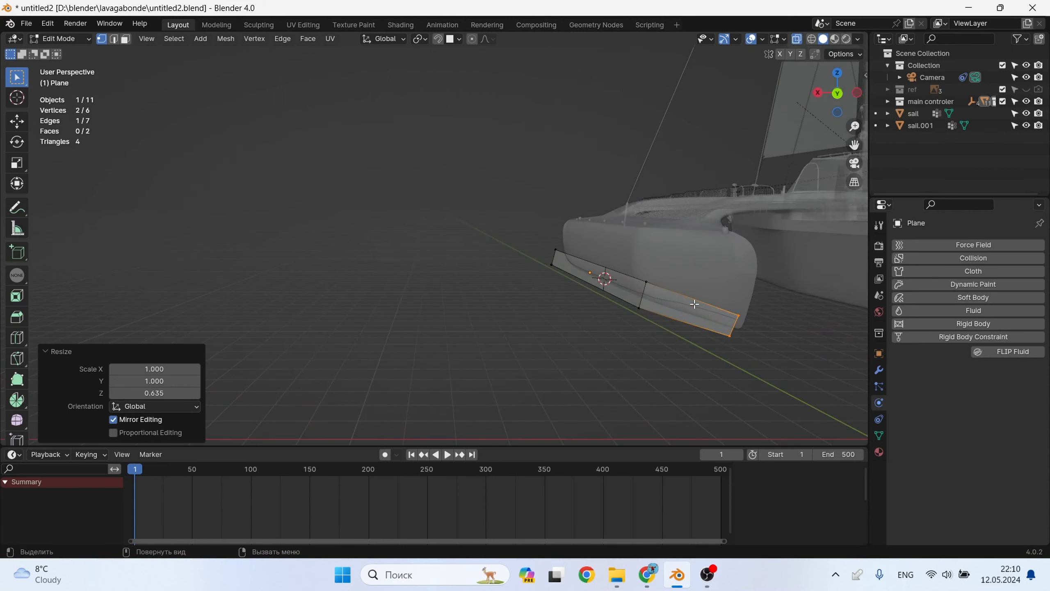
- Scale the plane's middle edge to about 0.609 along Z and adjust its height along Z
left_click(661, 342)
key("g")
key("z")
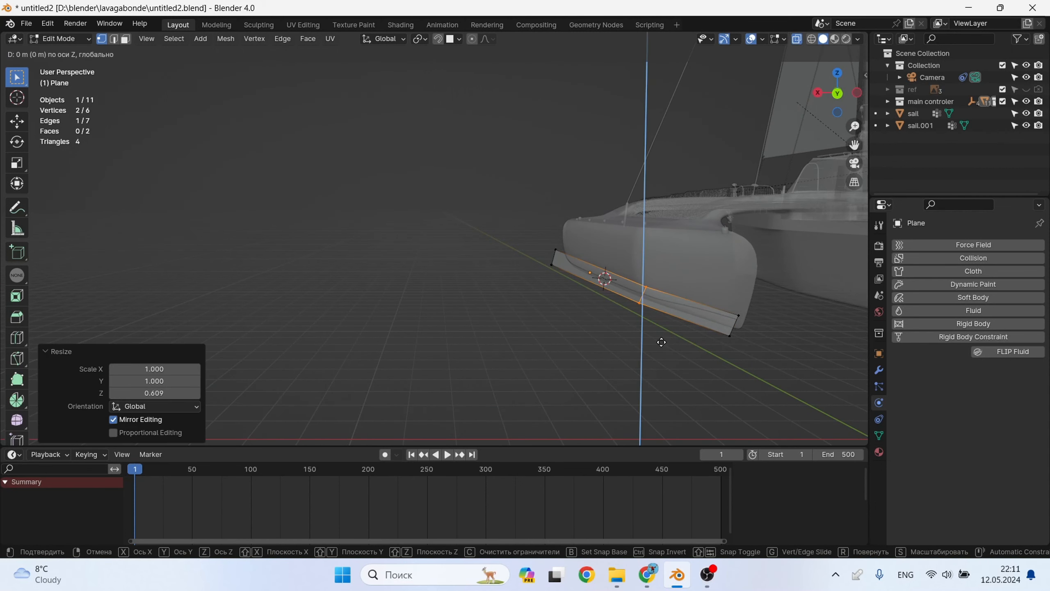
left_click(663, 347)
- Move the plane's bow-side edge along Y and scale it to about 0.538 along Z
middle_click_drag(664, 347, 679, 340)
scroll(628, 298, "up", 4)
middle_click_drag(612, 288, 676, 292)
left_click_drag(579, 256, 536, 307)
key("g")
key("y")
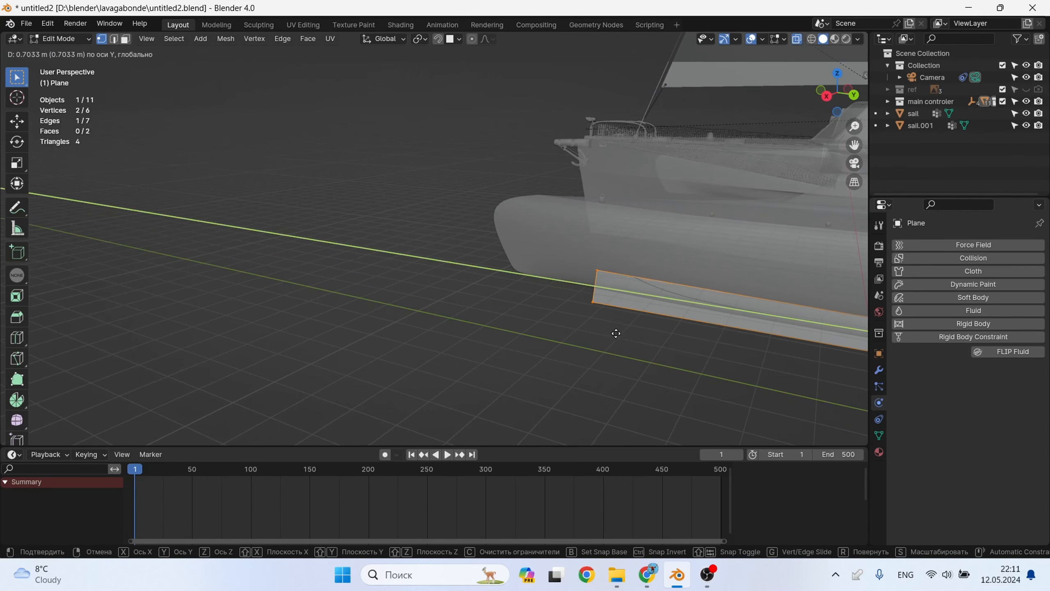
left_click(685, 352)
key("s")
key("z")
left_click(681, 325)
- Extrude the bow-side edge about 1.8 m toward the bow and move its end inward to follow the hull's taper
middle_click_drag(645, 343, 706, 341)
key("e")
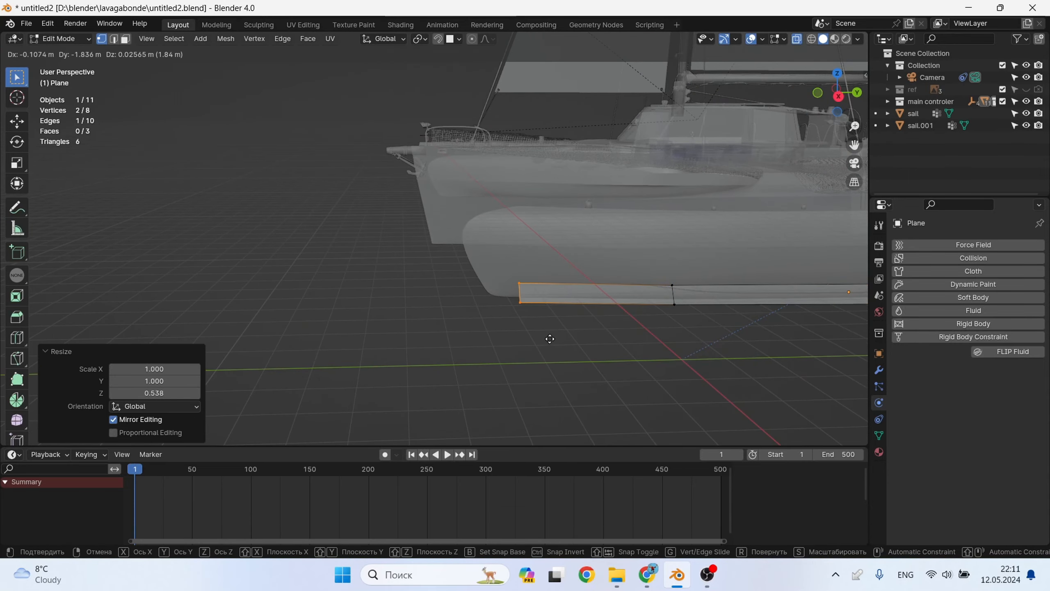
left_click(531, 342)
middle_click_drag(530, 343, 620, 391)
key("g")
left_click(616, 333)
key("g")
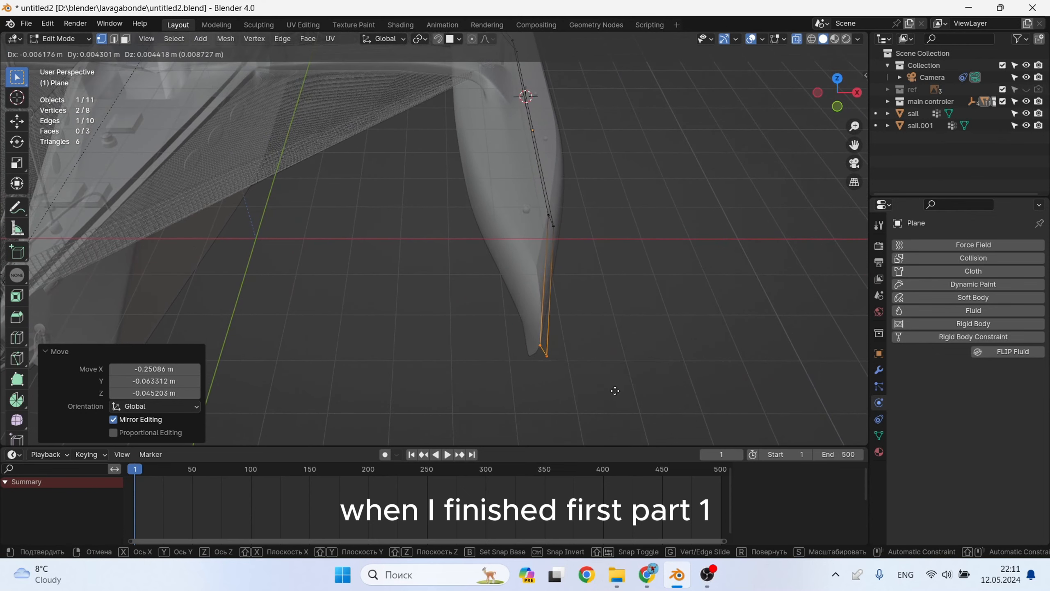
left_click(610, 388)
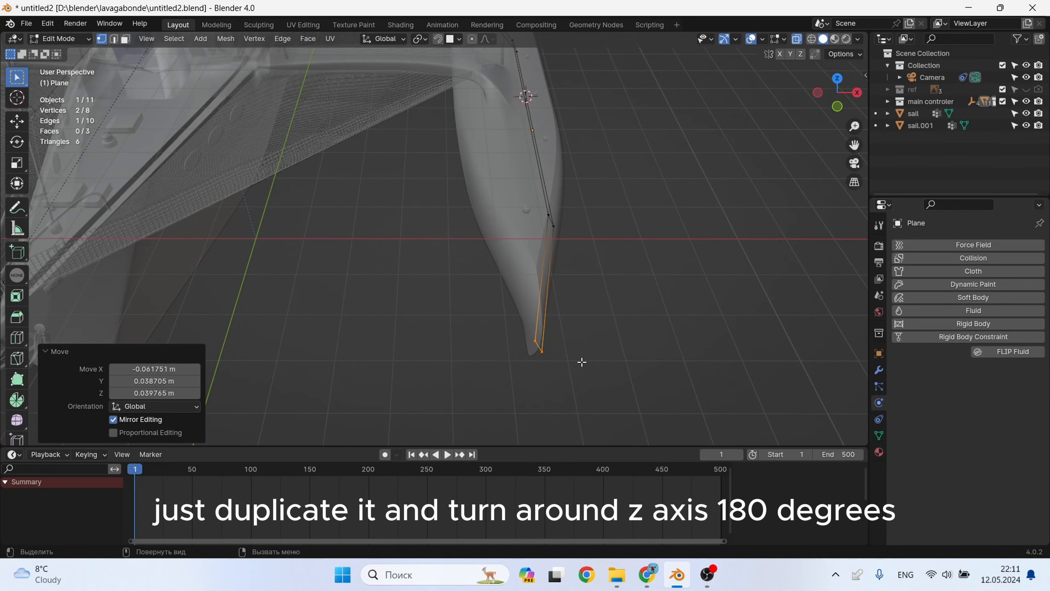
- In Object Mode, duplicate the emitter plane and rotate the copy 180° around the Z axis
key("Tab")
middle_click_drag(588, 322, 573, 243)
key("shift+d")
left_click(562, 263)
type("rz180")
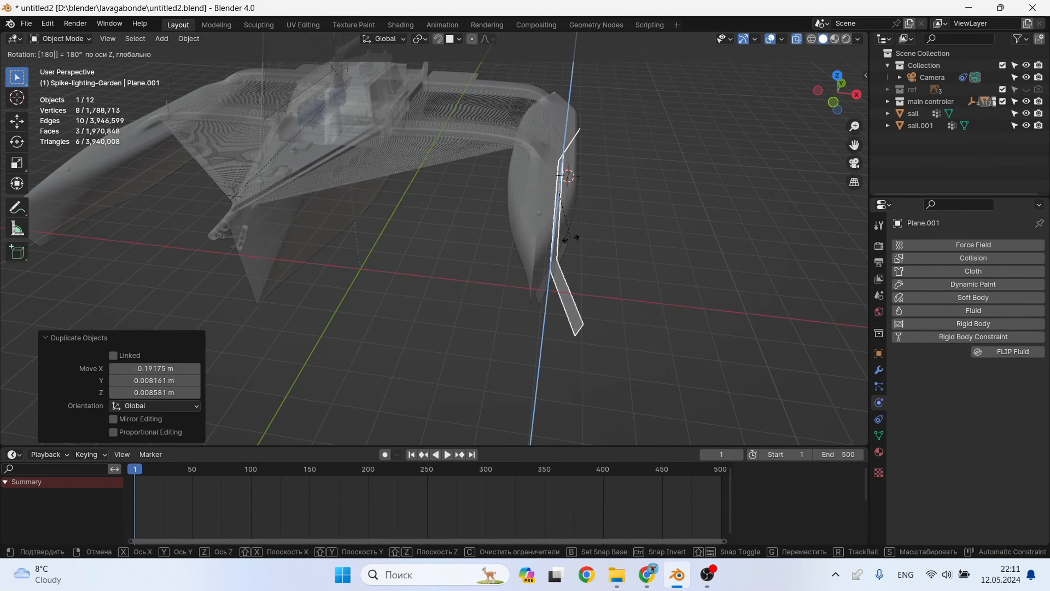
key("Return")
- In top view, move the rotated copy about -0.91 m in X and 0.59 m in Y onto the hull's inner side
mouse_move(569, 237)
middle_mouse_down()
mouse_move(588, 238)
mouse_move(581, 243)
middle_mouse_up()
key("KP_7")
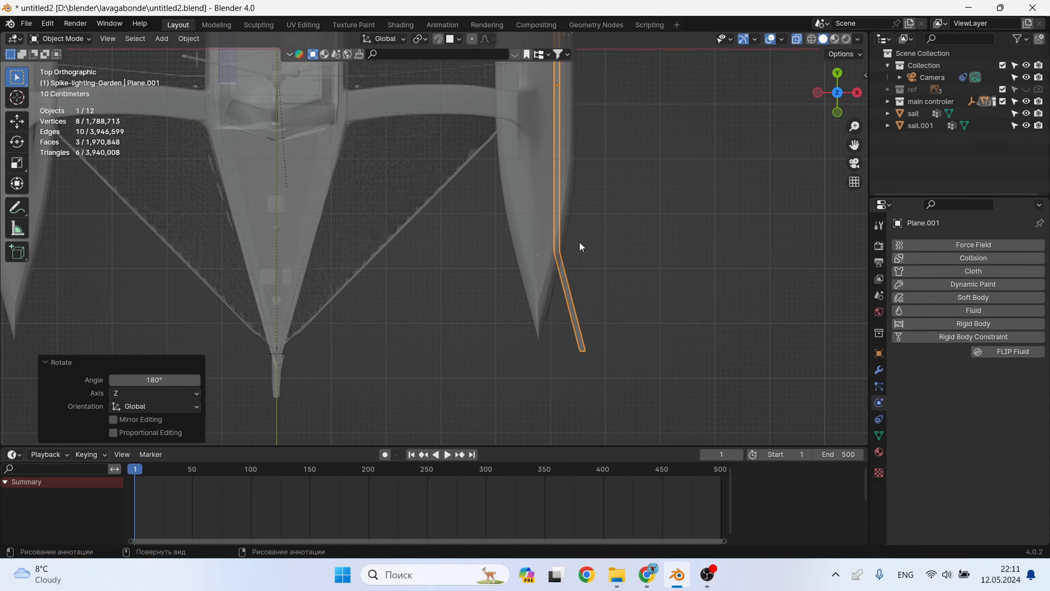
scroll(581, 240, "down", 3)
key("g")
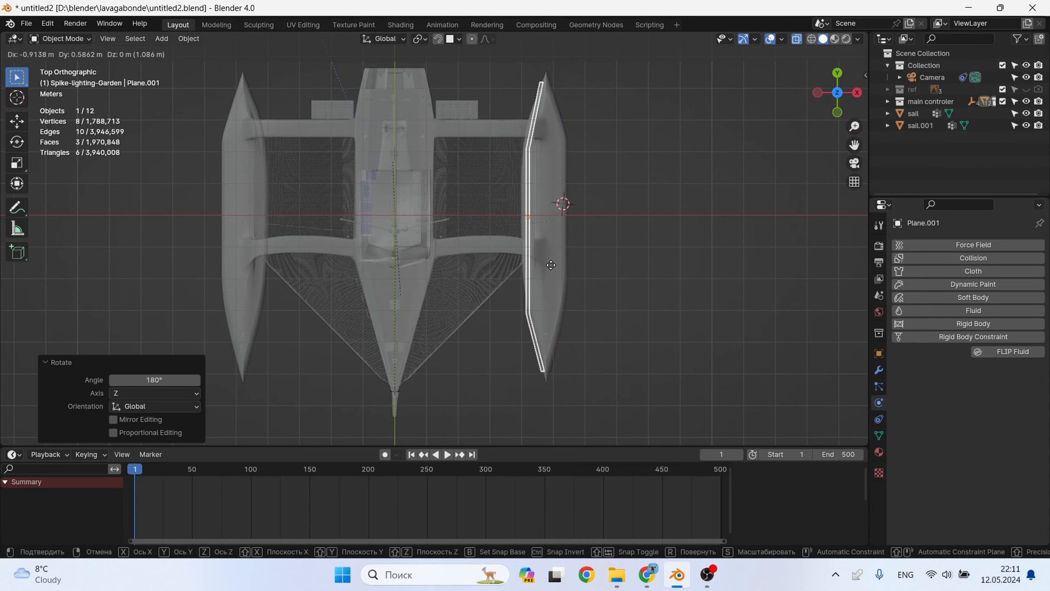
left_click(550, 264)
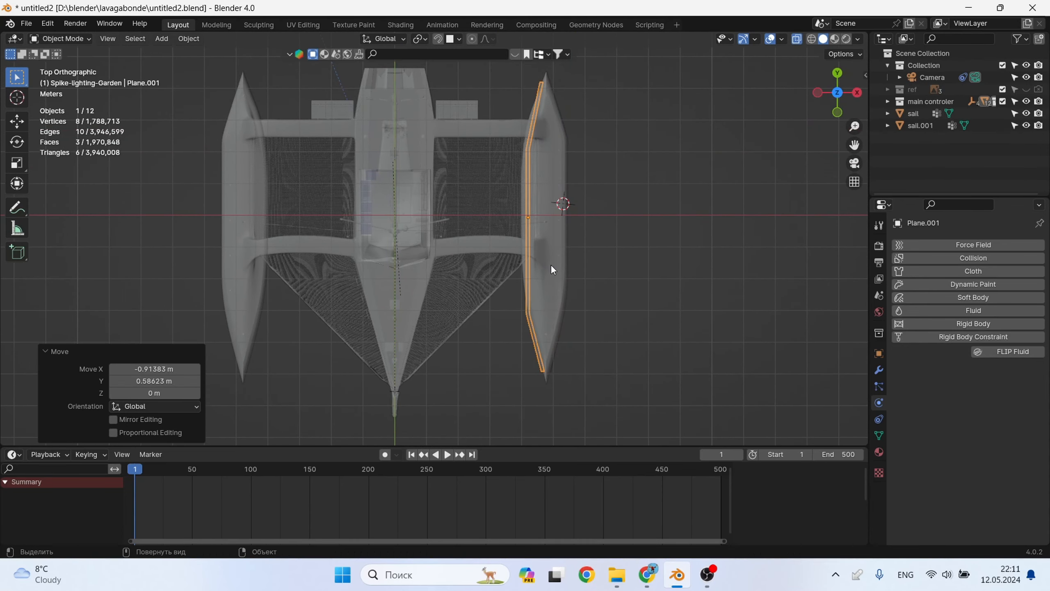
left_click(559, 372)
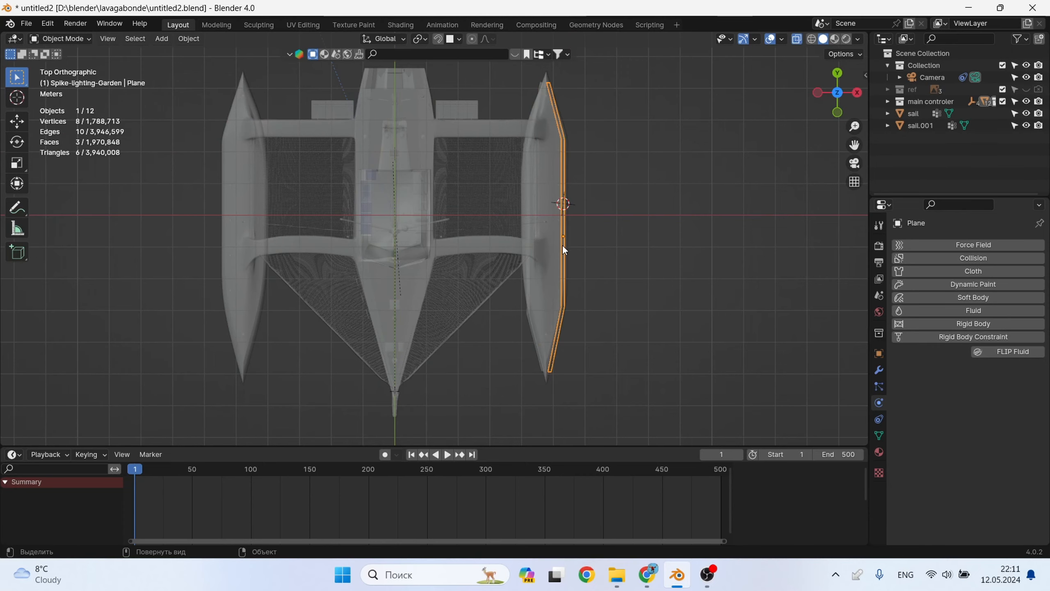
middle_click_drag(563, 245, 539, 289)
scroll(536, 291, "up", 4)
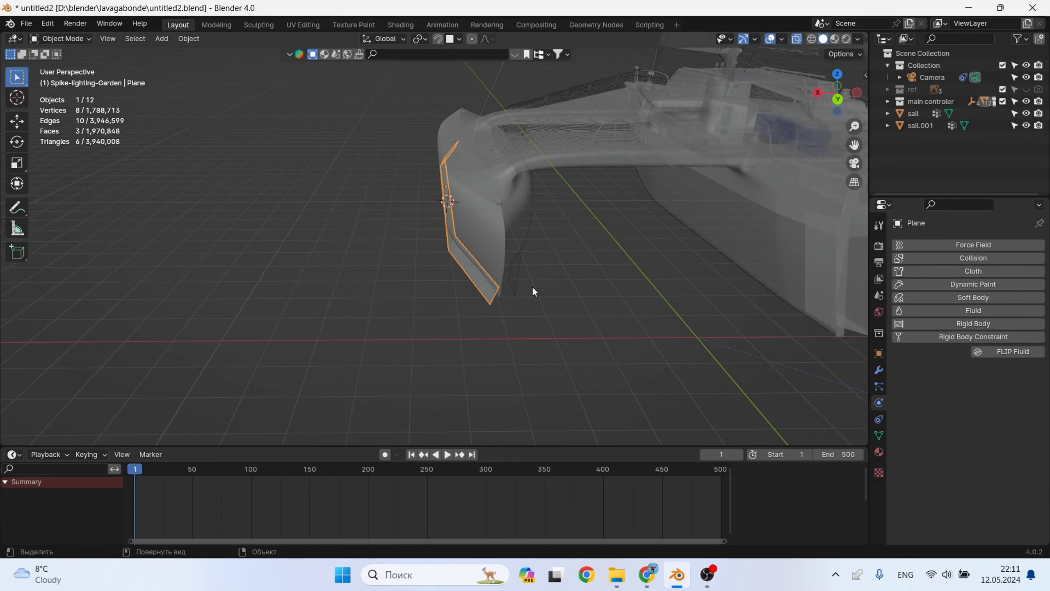
scroll(534, 286, "down", 6)
- Flatten the inner plane's upper and lower vertex rows in Edit Mode by scaling each to 0 along Z
left_click(522, 280)
key("1")
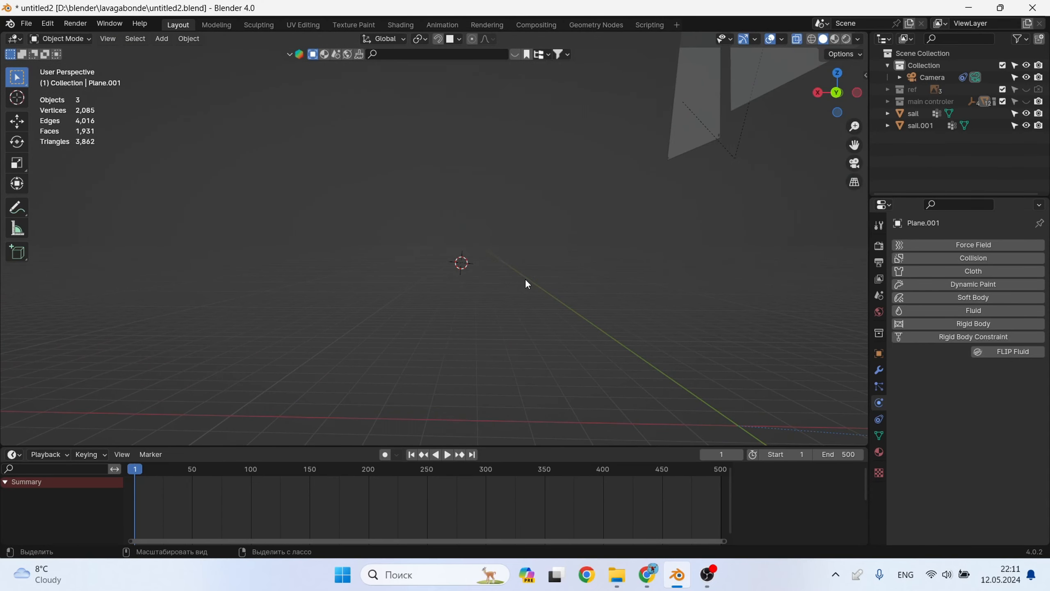
key("ctrl+z")
key("Tab")
middle_click_drag(505, 297, 545, 258)
left_click_drag(555, 243, 507, 294)
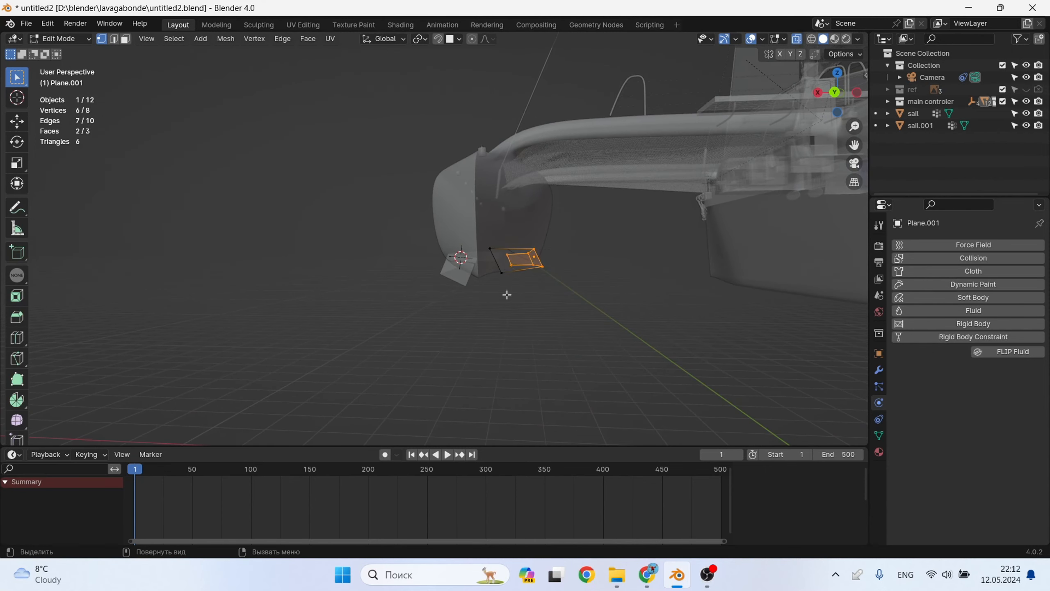
middle_click_drag(519, 269, 540, 260)
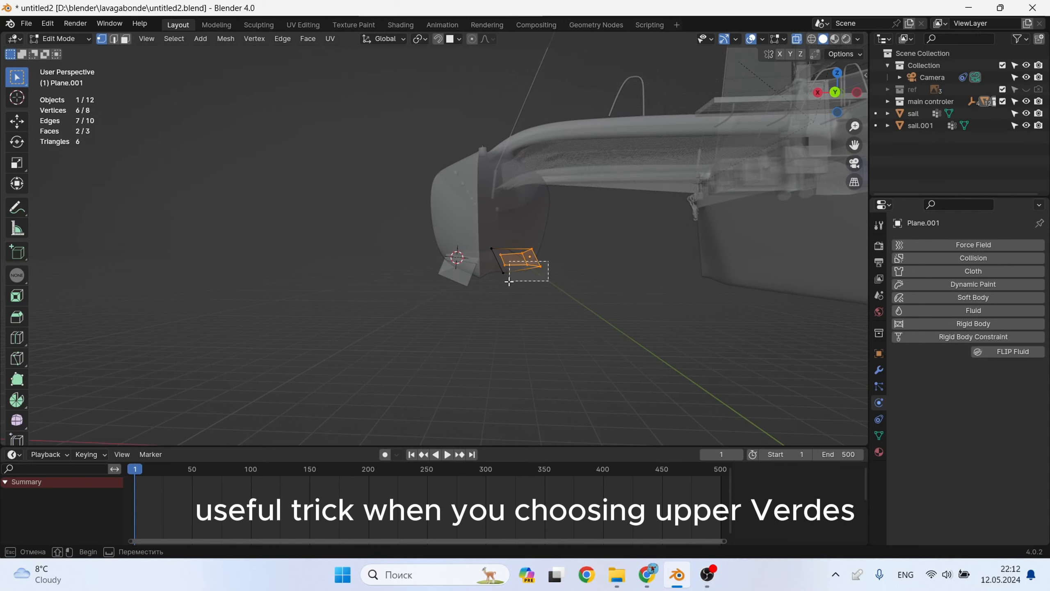
left_click_drag(509, 281, 499, 293)
key("s")
key("z")
key("0")
key("Return")
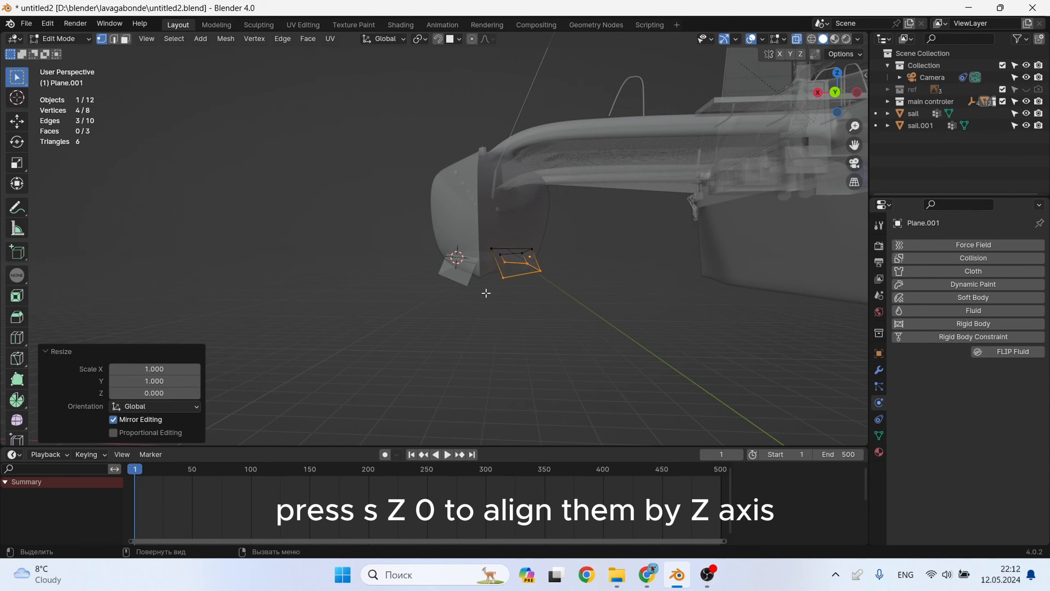
- Move the inner plane's lower and upper vertex rows to fit against the hull's side
key("g")
left_click(480, 295)
left_click_drag(548, 240, 486, 265)
key("g")
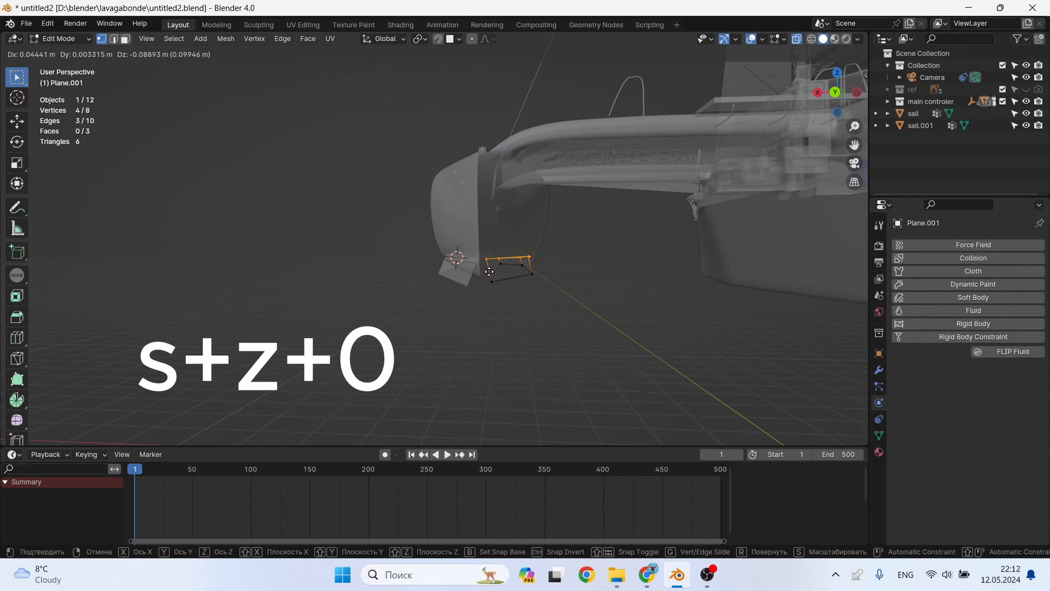
left_click(489, 272)
- Return to Object Mode without X-ray, join the outer and inner planes into one object, and apply its scale
middle_click_drag(489, 272, 583, 285)
key("Tab")
key("alt+z")
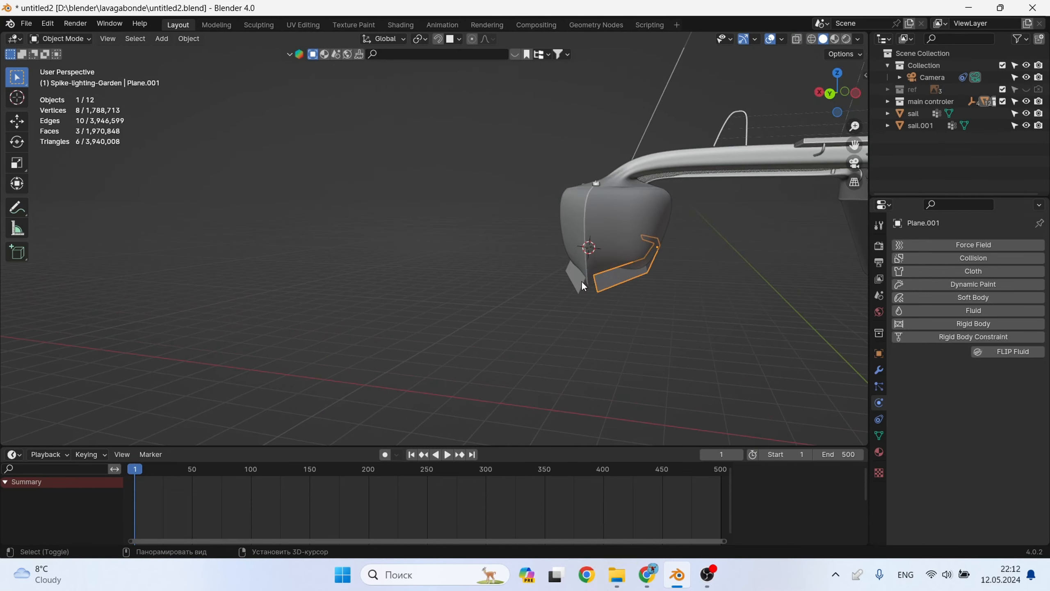
right_click(583, 291)
left_click(541, 328)
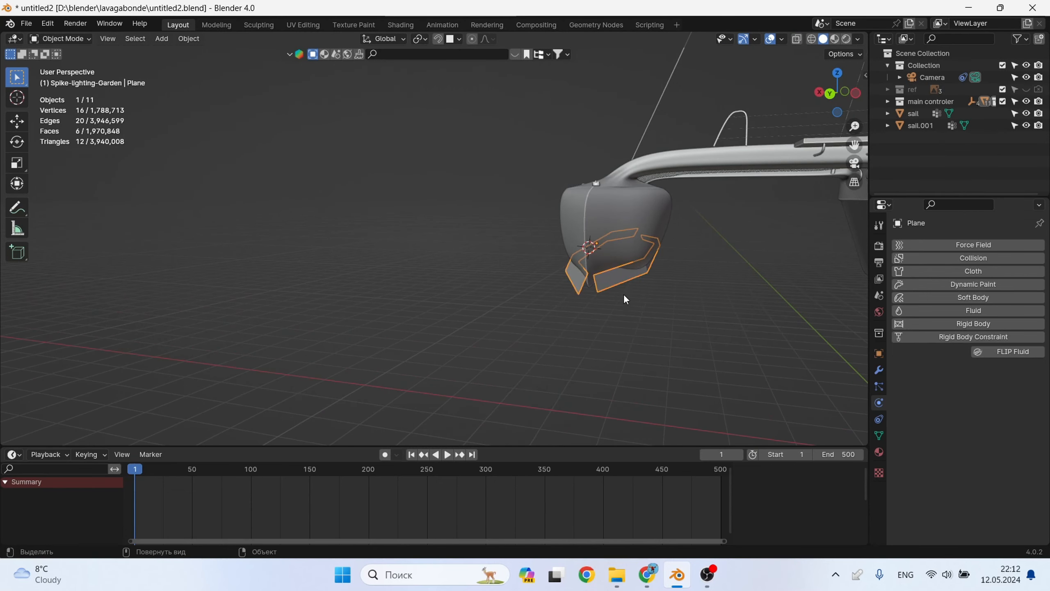
key("ctrl+a")
left_click(599, 317)
- In front view, move the joined emitter about -0.04 m along X to centre it on the outer hull
mouse_move(598, 318)
middle_mouse_down()
mouse_move(744, 325)
mouse_move(609, 319)
middle_mouse_up()
key("KP_3")
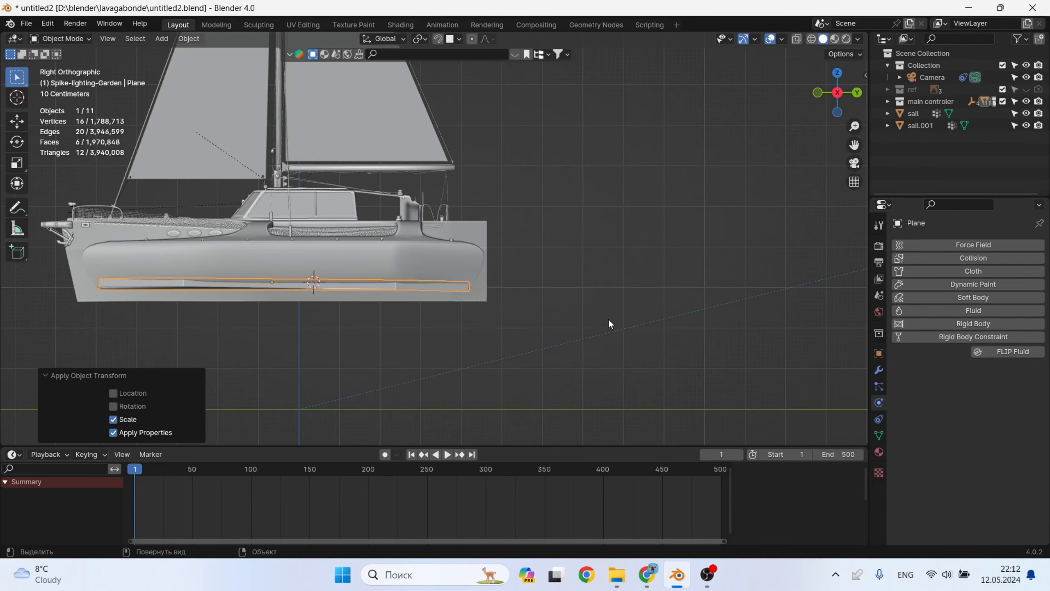
key("KP_1")
scroll(435, 316, "up", 3)
key("g")
key("x")
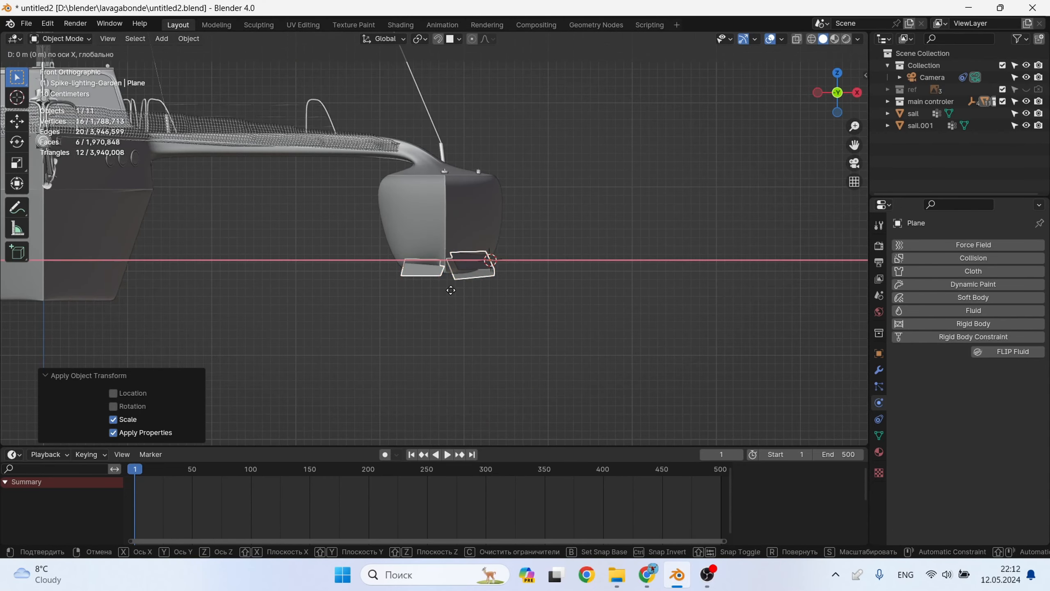
left_click(448, 290)
- Duplicate the joined emitter about -9.53 m along X onto the opposite outer hull
scroll(445, 291, "down", 2)
middle_click_drag(402, 309, 620, 297, "shift")
key("shift+d")
key("x")
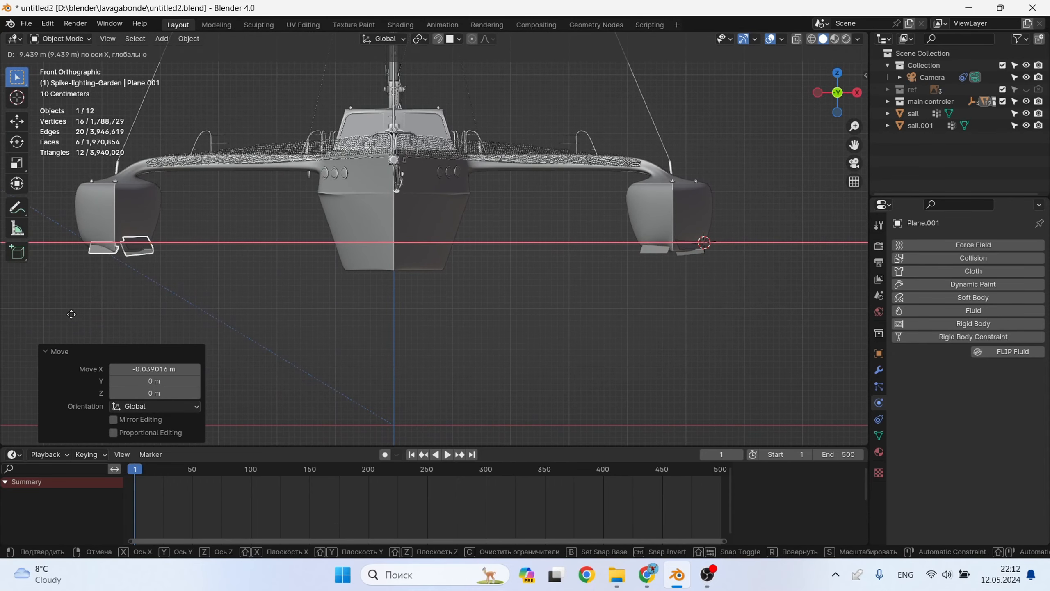
left_click(67, 314)
- Duplicate the opposite hull's emitter about 4.76 m along X onto the central hull
scroll(99, 251, "up", 4)
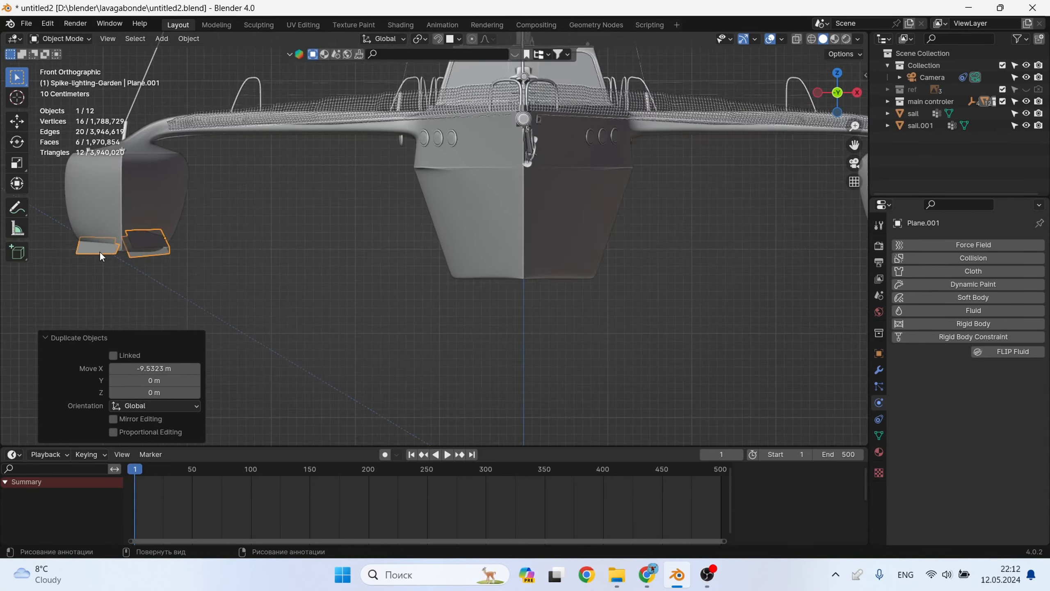
middle_click_drag(141, 253, 403, 261, "shift")
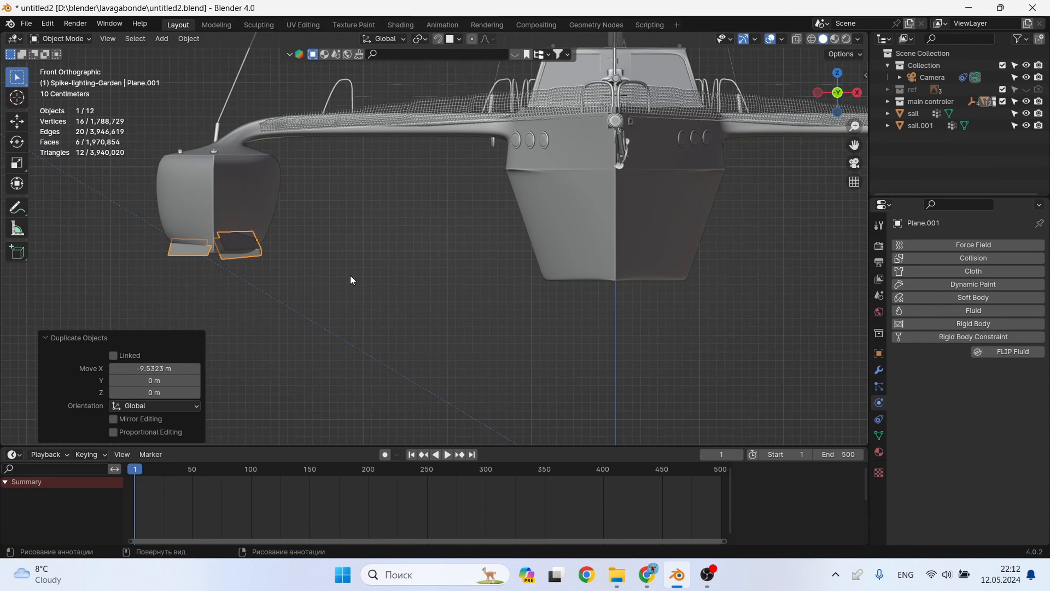
key("shift+d")
key("x")
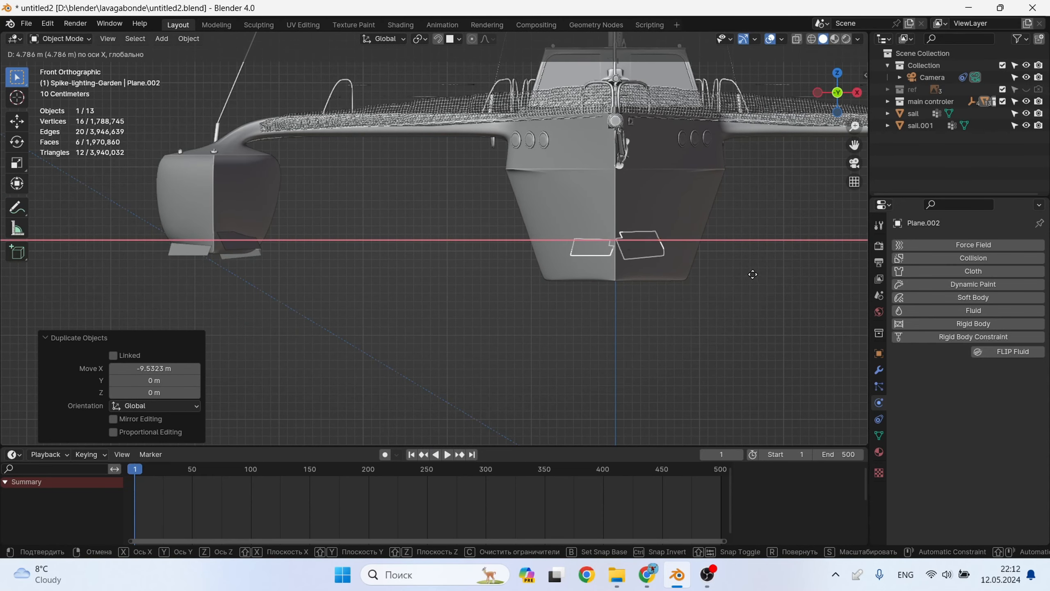
key("x")
left_click(687, 296)
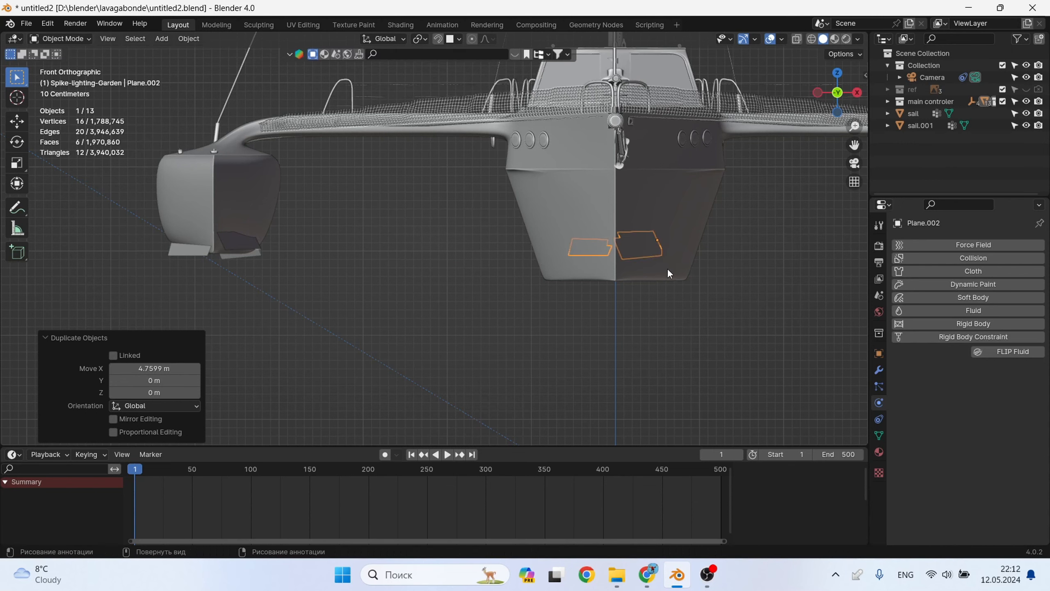
- Set the central emitter's origin to its geometry
right_click(642, 249)
mouse_move(648, 300)
left_click(721, 317)
key("s")
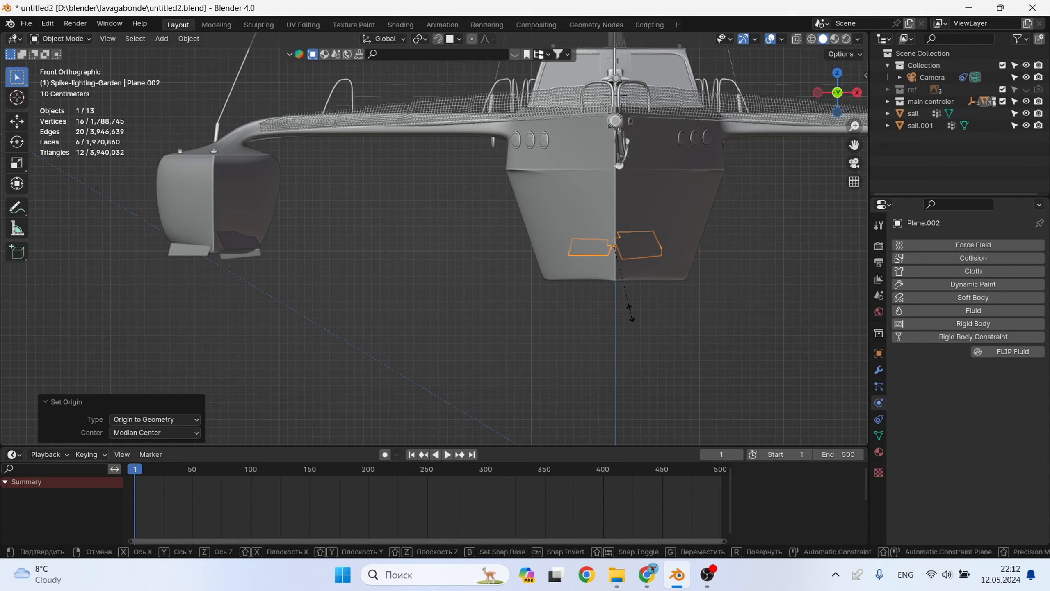
key("x")
right_click(645, 293)
- Apply all transforms to the central emitter and set its origin back to its geometry
key("ctrl+a")
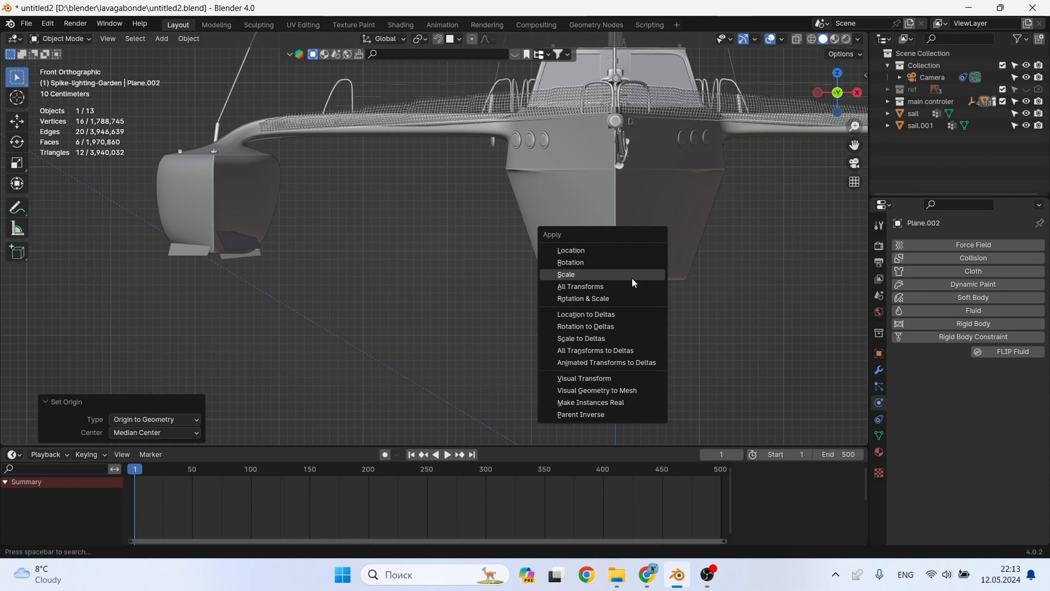
left_click(615, 287)
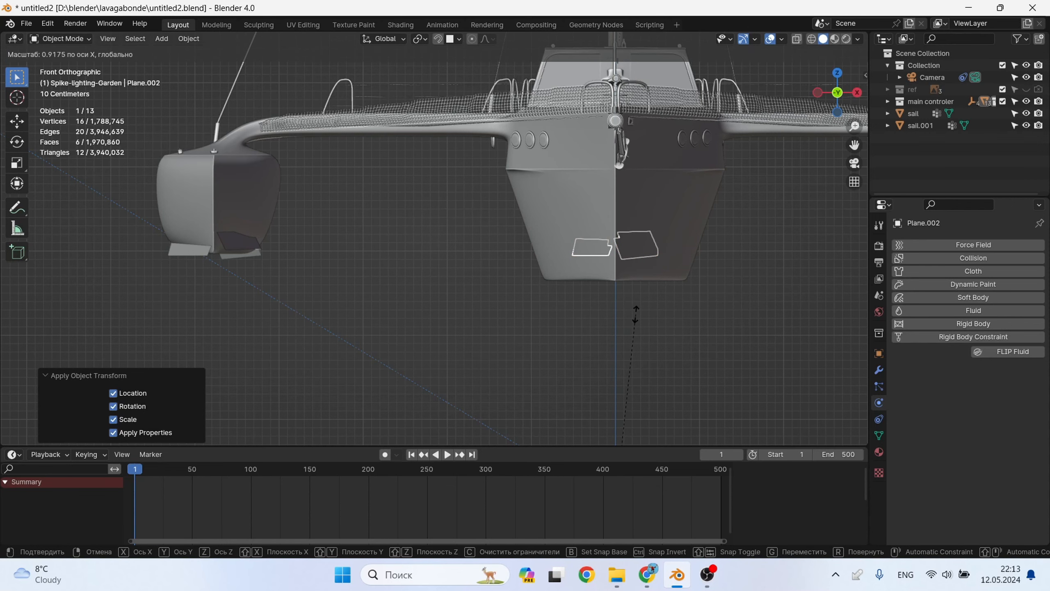
right_click(630, 245)
mouse_move(630, 244)
left_click(691, 259)
- Scale the central emitter about 1.87 along X to fit the hull's width, and lower it slightly along Z
key("s")
key("x")
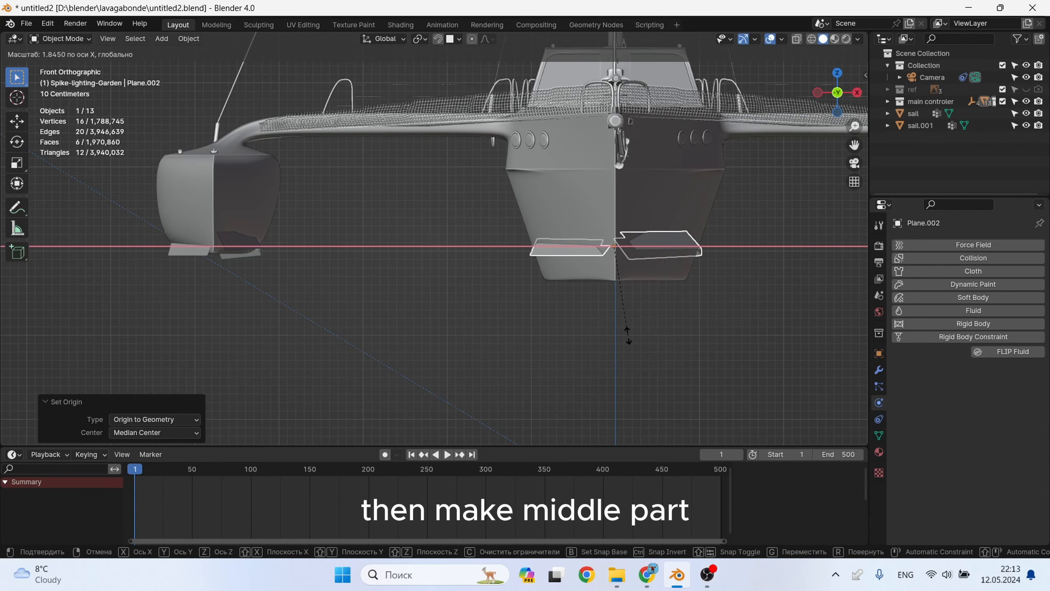
left_click(638, 315)
key("g")
key("z")
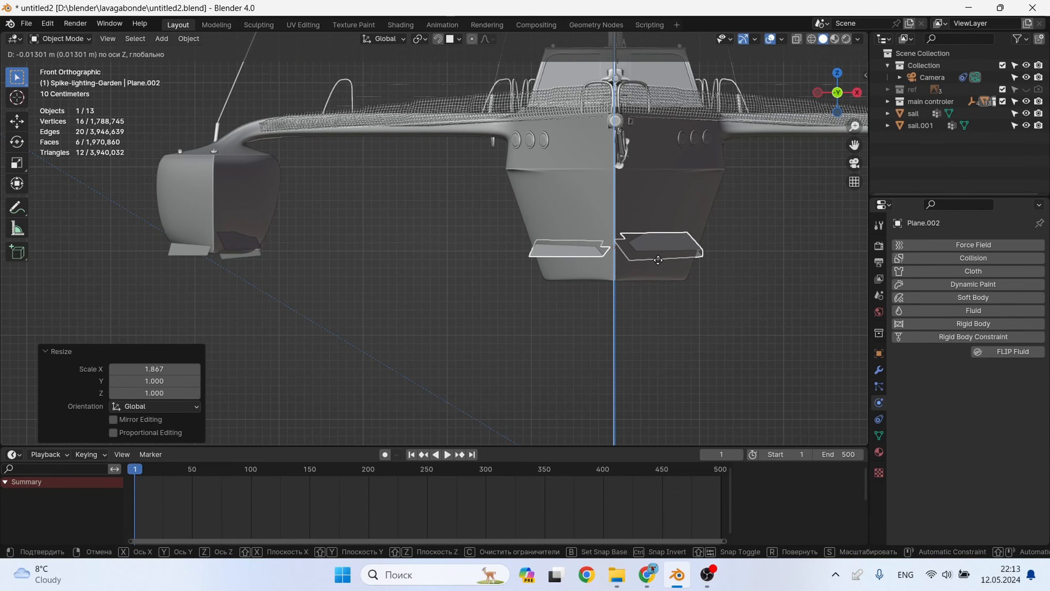
left_click(659, 266)
- In edit mode with X-ray on, move the stern end vertices on the central emitter's -X side outward to the hull's corner
middle_click_drag(659, 266, 559, 276)
key("Tab")
key("alt+z")
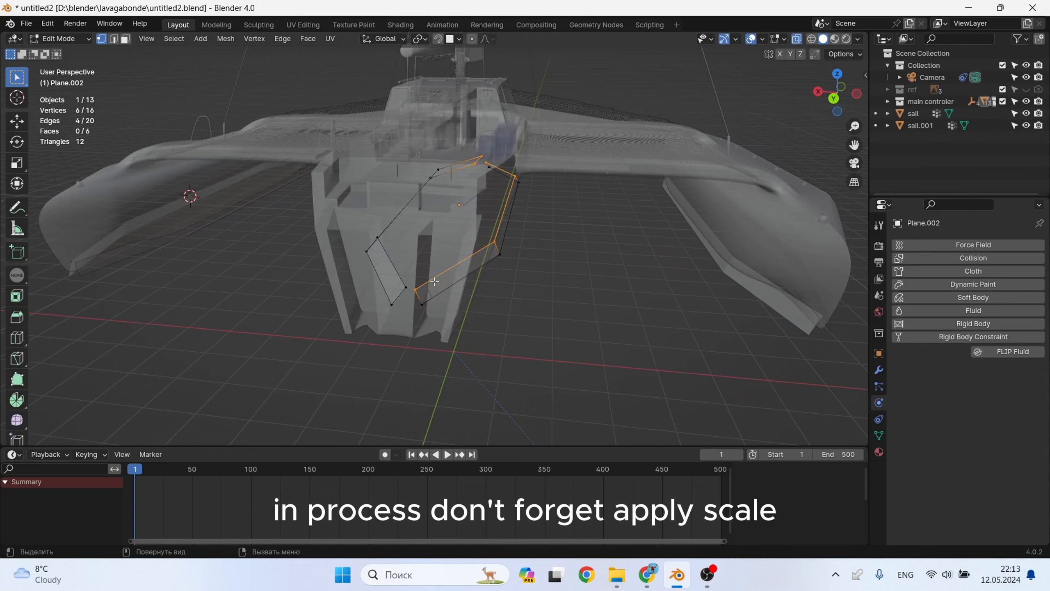
key("g")
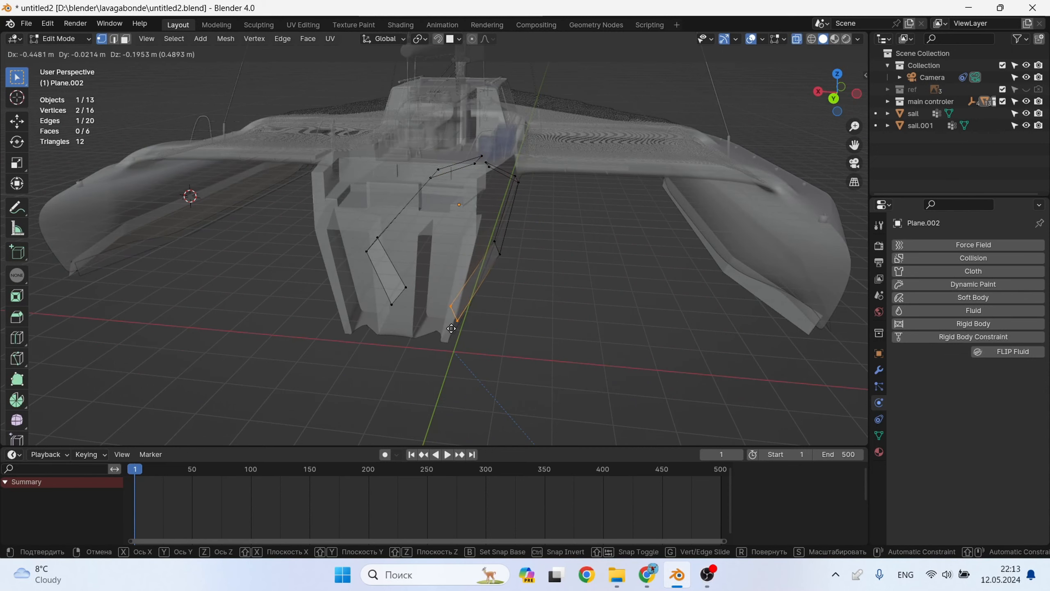
left_click(462, 330)
- Move the two stern end vertices on the central emitter's opposite side about 0.71 m along X
left_click_drag(415, 279, 381, 322)
middle_click_drag(381, 322, 487, 315)
key("g")
key("x")
left_click(356, 320)
key("g")
key("y")
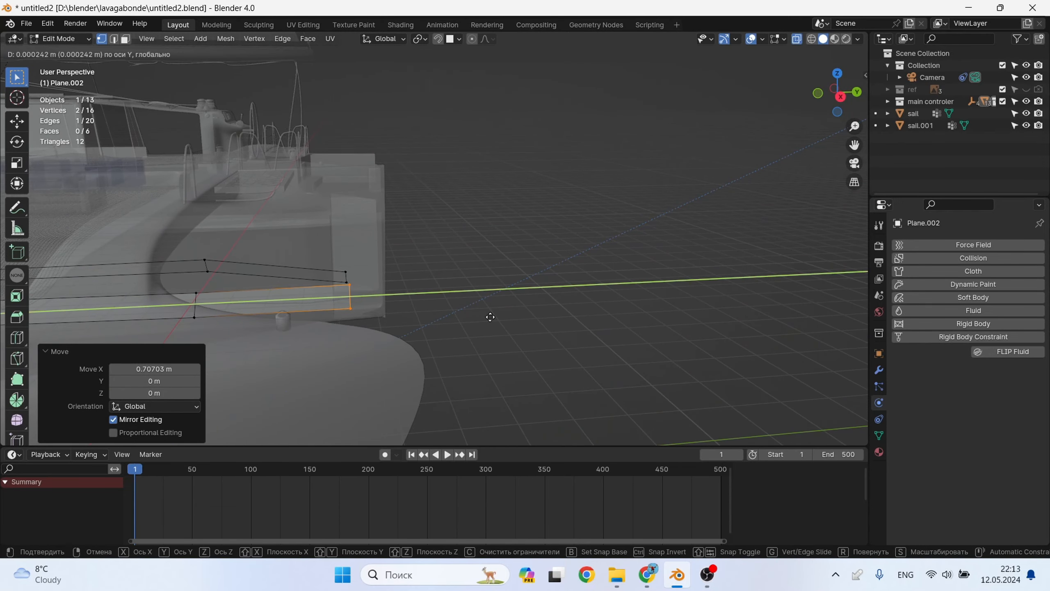
key("Escape")
- Move the four stern end vertices of the central emitter backward along Y toward the hull's stern
left_click_drag(388, 267, 343, 311)
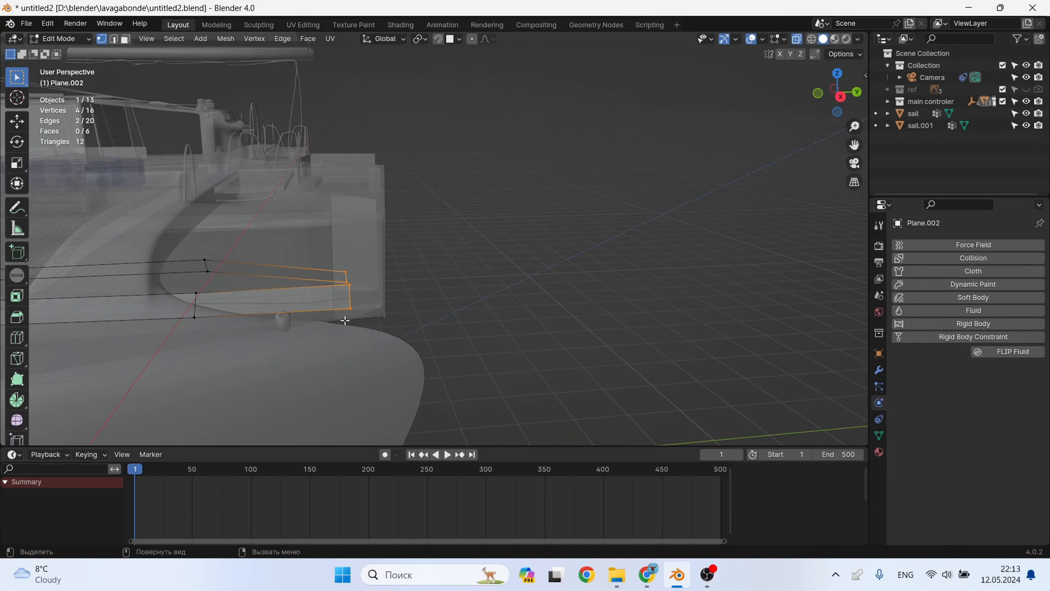
key("g")
key("y")
left_click(376, 319)
- Flatten the upper edge loops on both sides of the central emitter by scaling them to 0 along Z
middle_click_drag(376, 318, 502, 295)
left_click(499, 303, "alt")
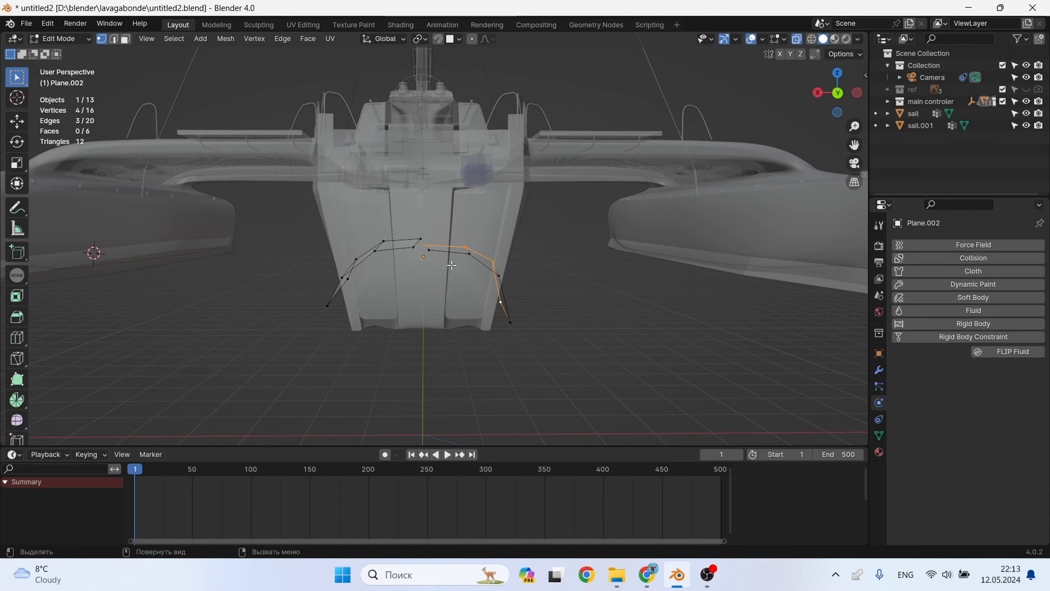
key("s")
key("z")
key("0")
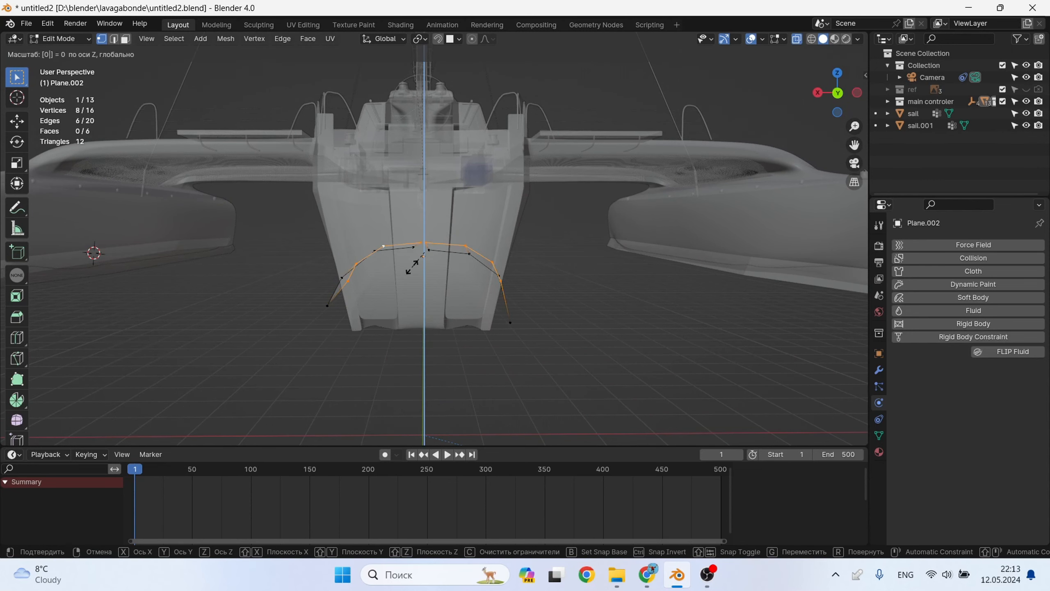
key("Return")
- Flatten the lower edge loops on both sides of the central emitter by scaling them to 0 along Z
middle_click_drag(410, 264, 482, 318)
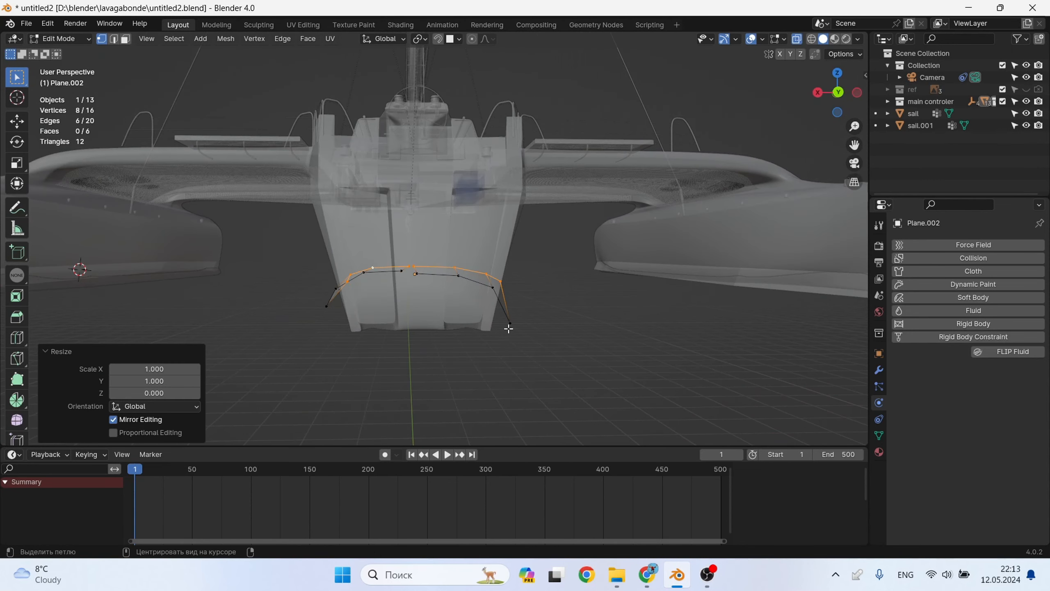
left_click(481, 318)
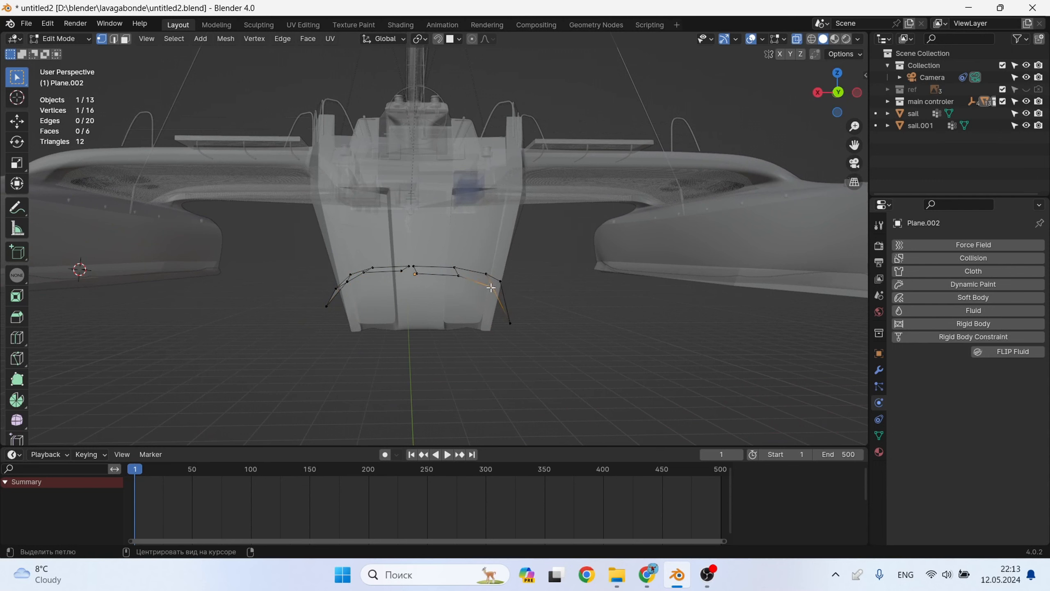
left_click(327, 308, "alt+shift")
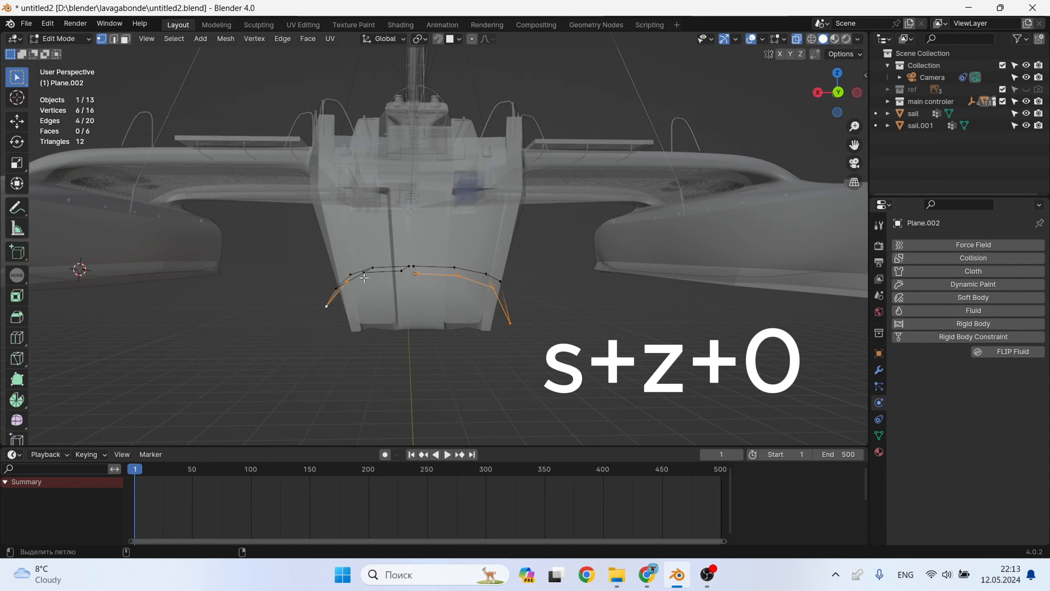
key("s")
key("z")
key("0")
key("Return")
- Adjust a stern end vertex of the central emitter along Z and shift it about 0.05 m in X and 0.03 m in Z
middle_click_drag(368, 295, 344, 314)
left_click(383, 302)
key("g")
key("z")
left_click(384, 287)
key("g")
left_click(359, 299)
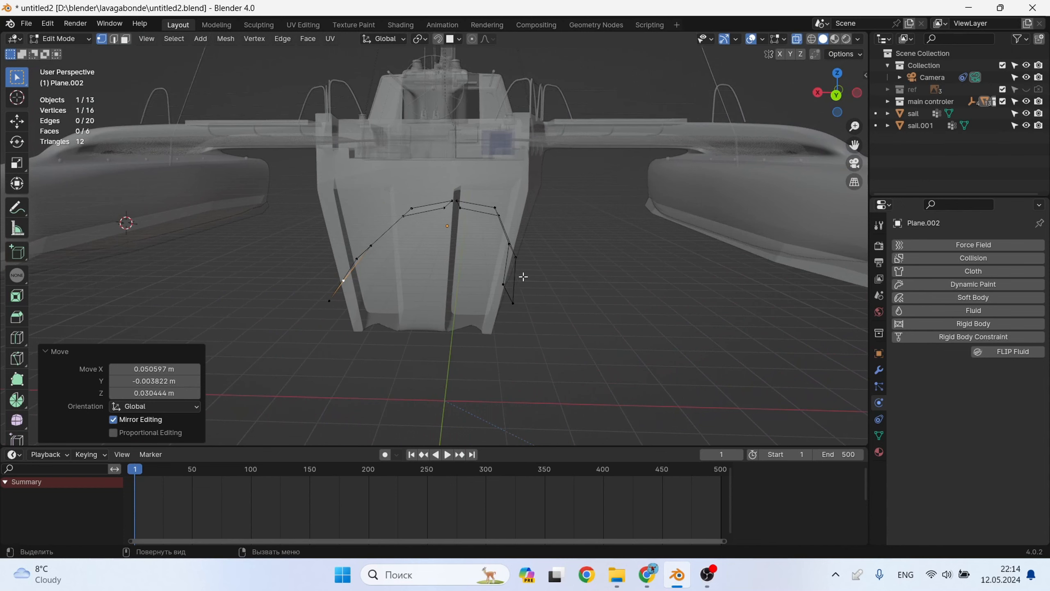
- Fill a face between the emitter's two stern end edges and return to object mode
left_click_drag(523, 277, 476, 320)
middle_click_drag(418, 299, 439, 315)
key("f")
key("Tab")
- Realign the central emitter's origin with its geometry and apply its scale
right_click(404, 295)
mouse_move(404, 290)
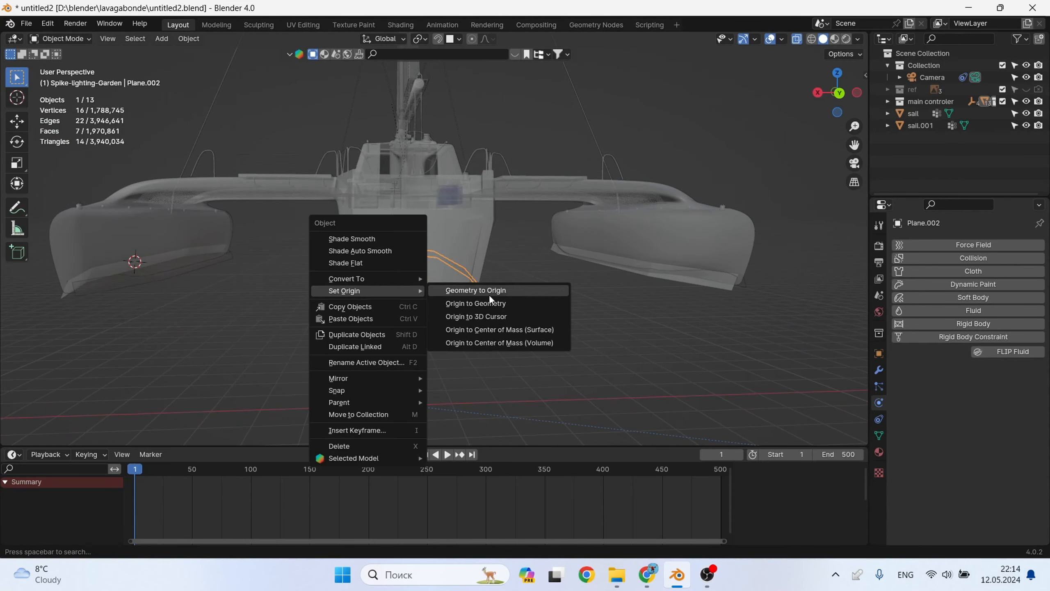
left_click(478, 291)
key("ctrl+a")
left_click(393, 288)
- Join the central and both outer hull emitters into one object and add a particle system to it
middle_click_drag(393, 289, 448, 317)
scroll(451, 321, "down", 2)
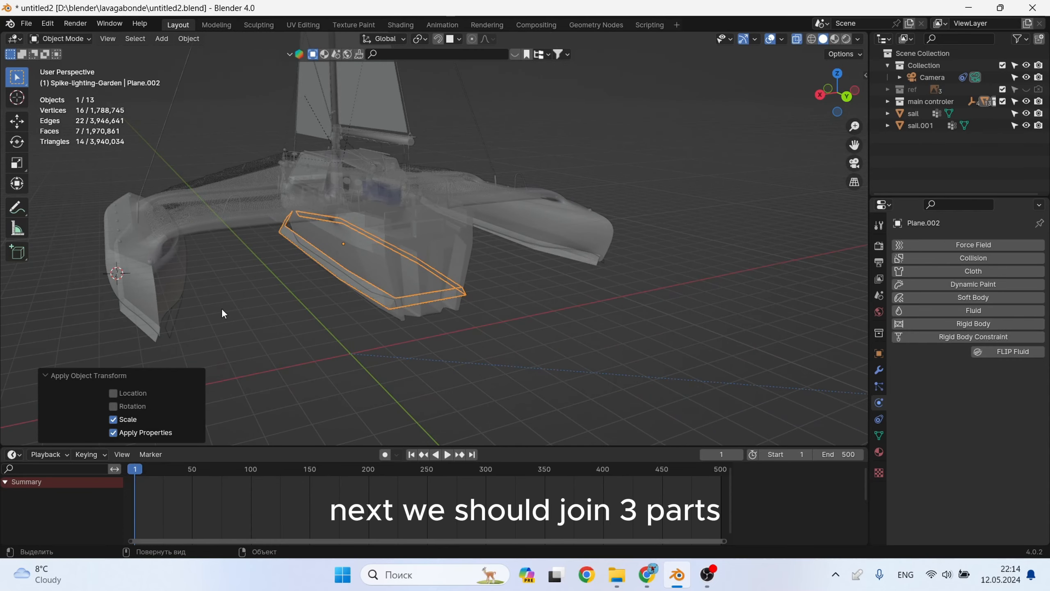
left_click(176, 318, "shift")
left_click(575, 261, "shift")
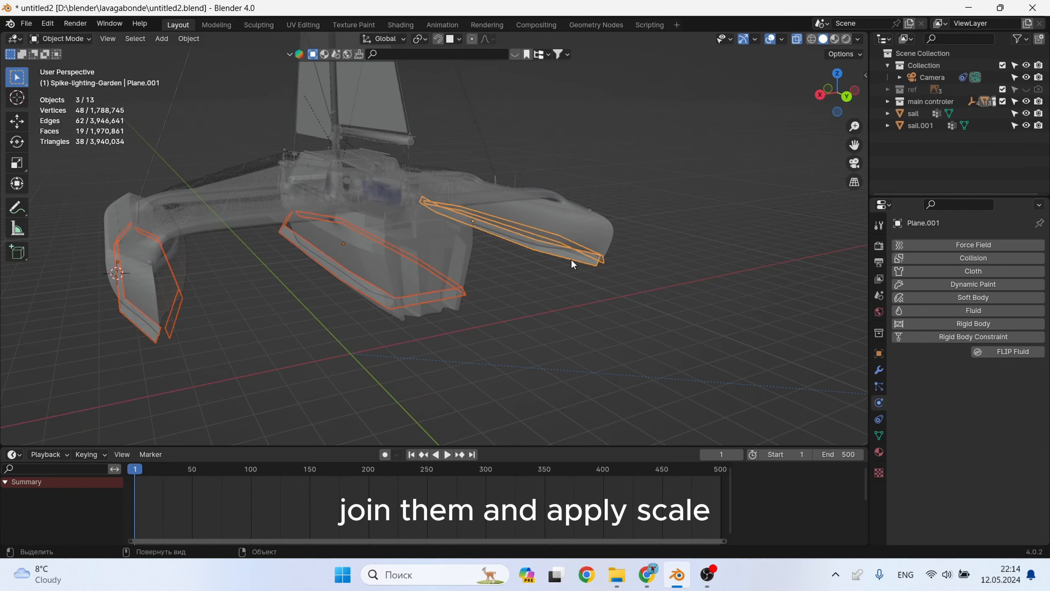
right_click(571, 259)
left_click(531, 240)
middle_click_drag(387, 292, 418, 290)
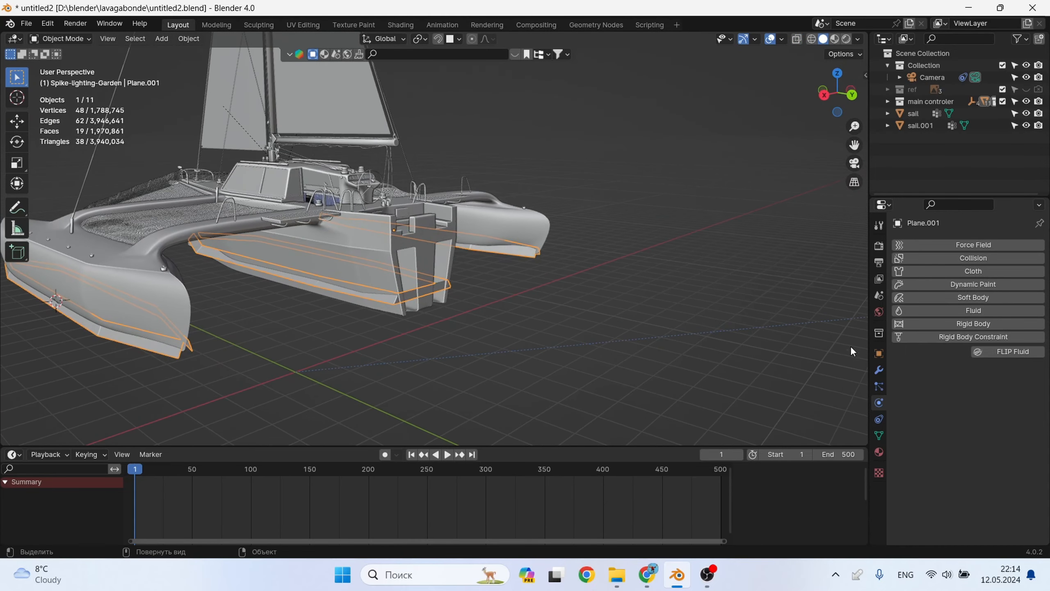
left_click(881, 387)
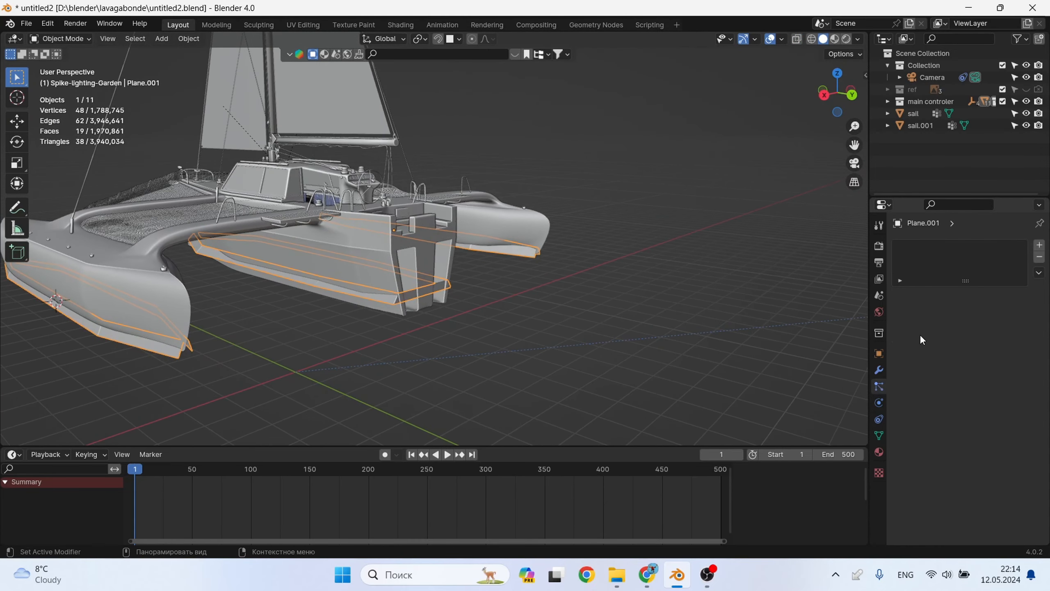
left_click(1039, 245)
- Add an ico sphere with 1 subdivision beside the boat and shade it smooth
middle_click_drag(616, 294, 654, 252)
key("shift+a")
mouse_move(648, 254)
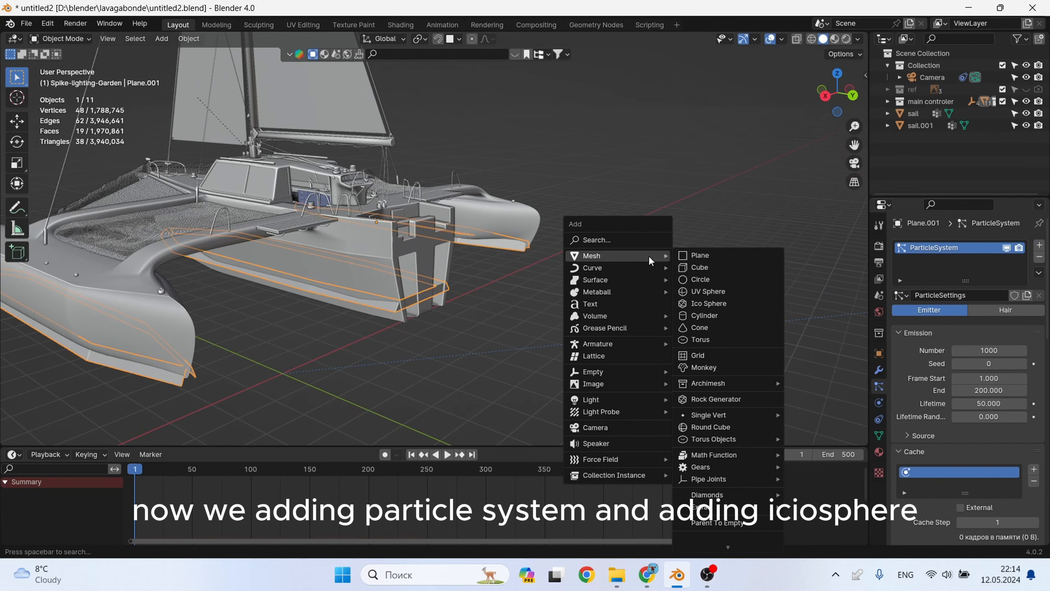
left_click(732, 306)
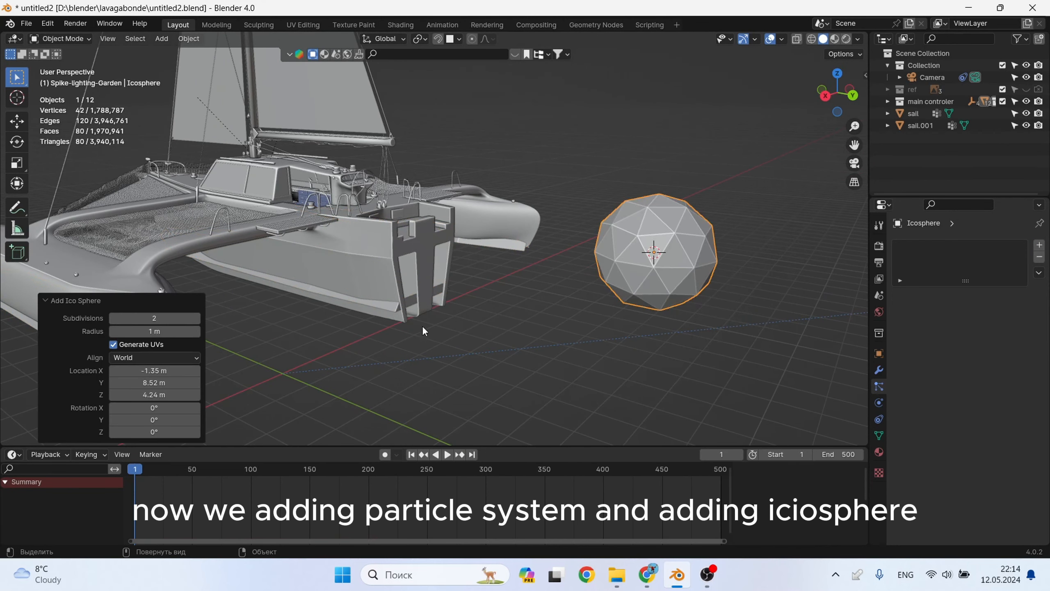
left_click(113, 317)
right_click(682, 242)
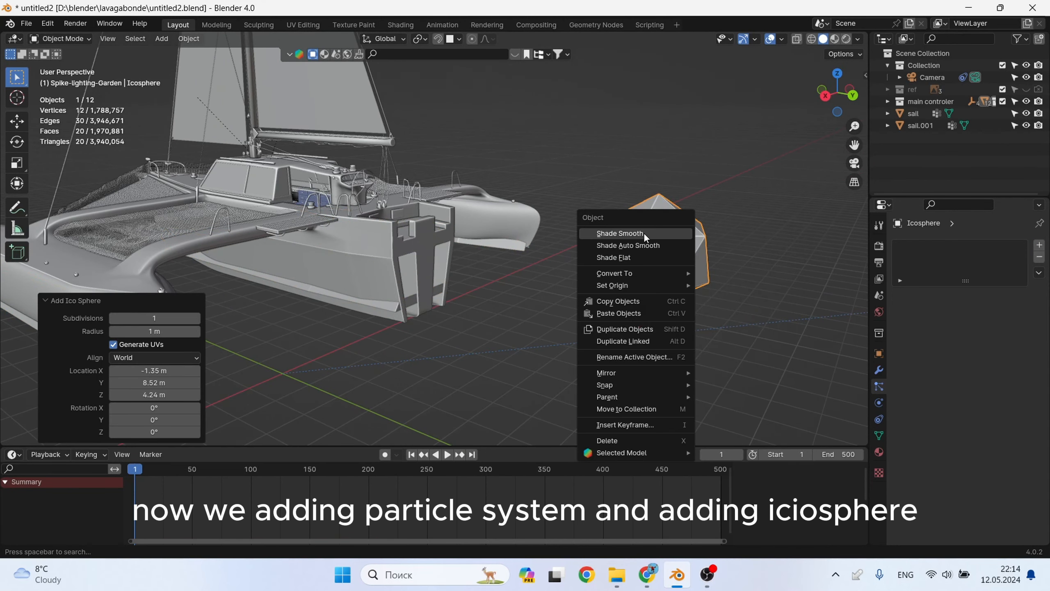
left_click(658, 238)
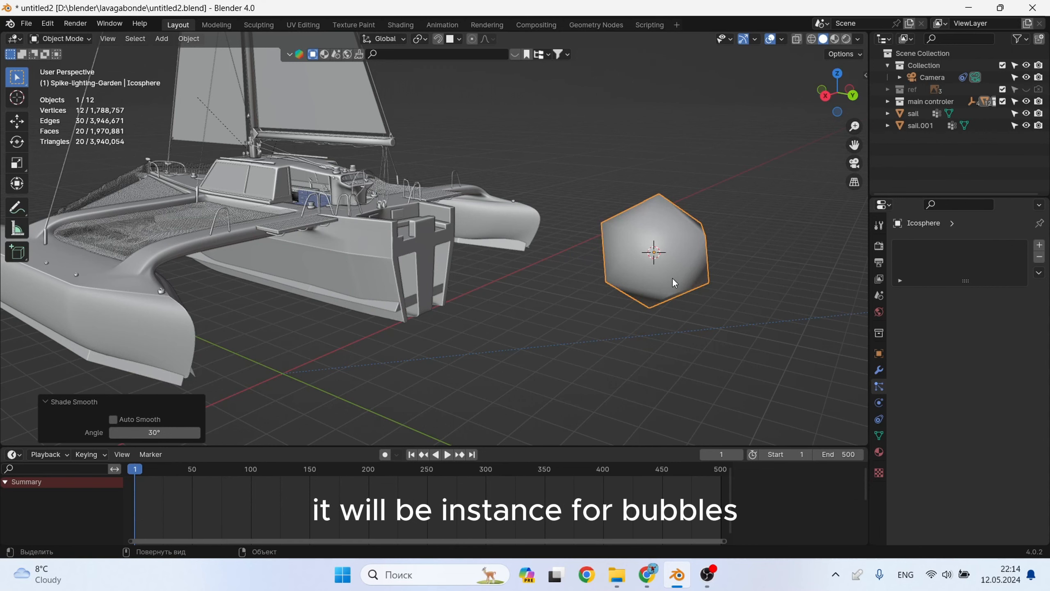
- Move the ico sphere about -4.8 m along X and scale it to about 0.42
middle_click_drag(675, 283, 649, 289)
key("g")
key("x")
left_click(734, 259)
key("s")
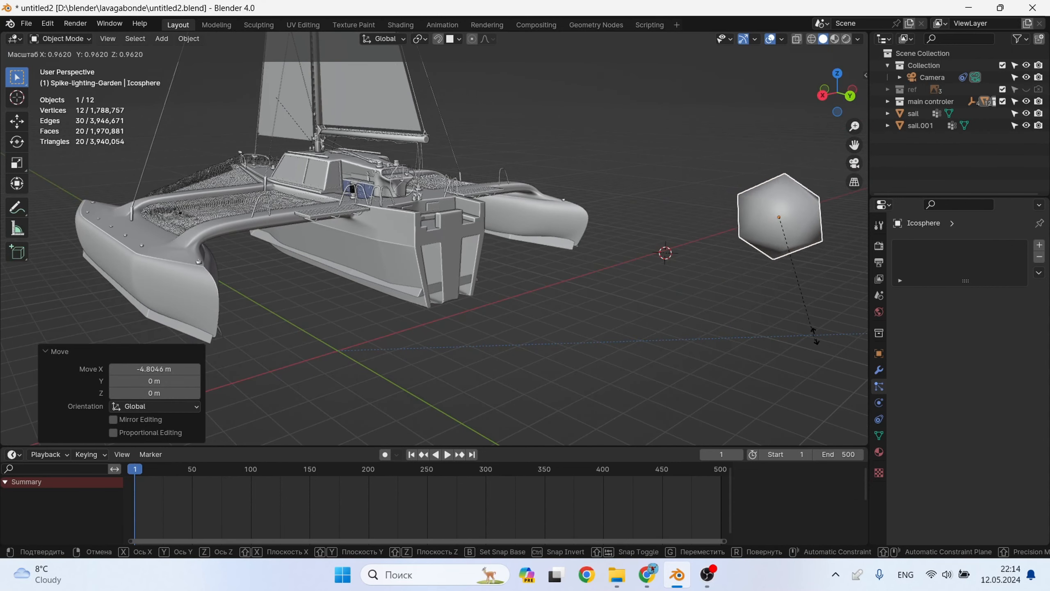
left_click(797, 277)
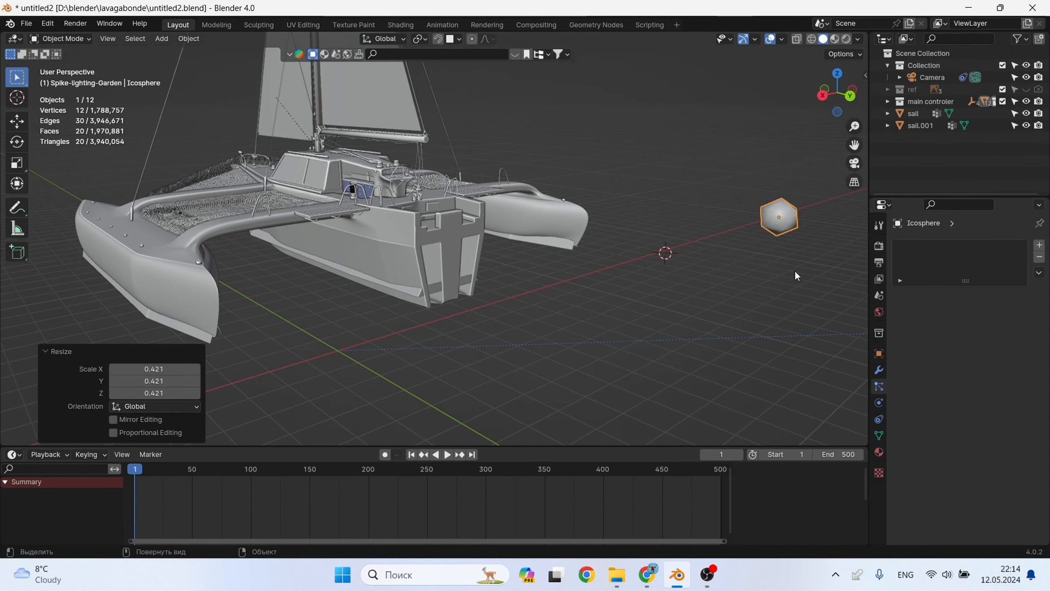
- Set the joined emitter's particle count to 10000
left_click(416, 297)
key("n")
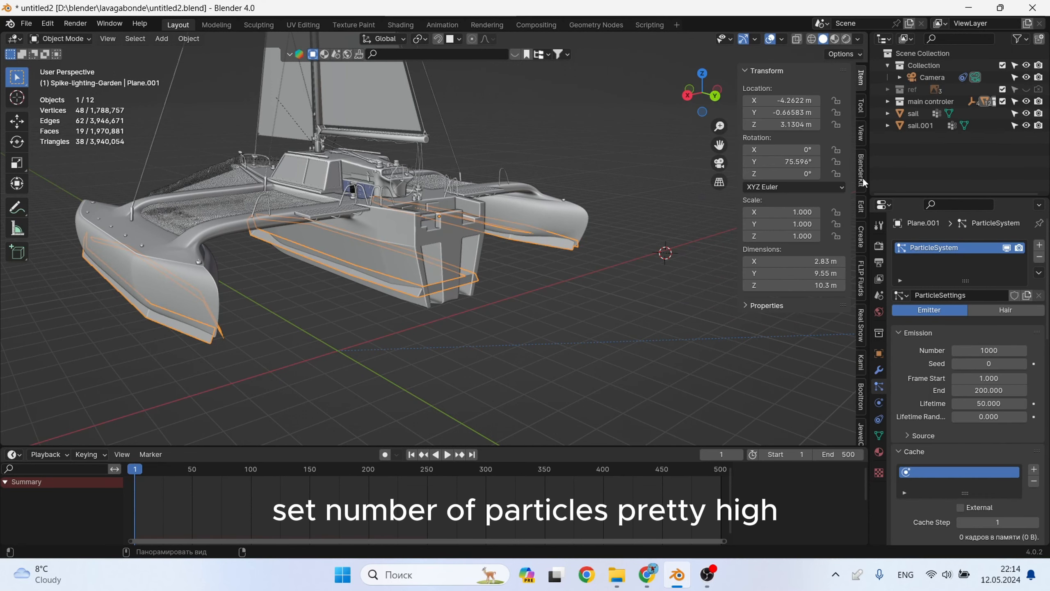
key("n")
left_click(991, 351)
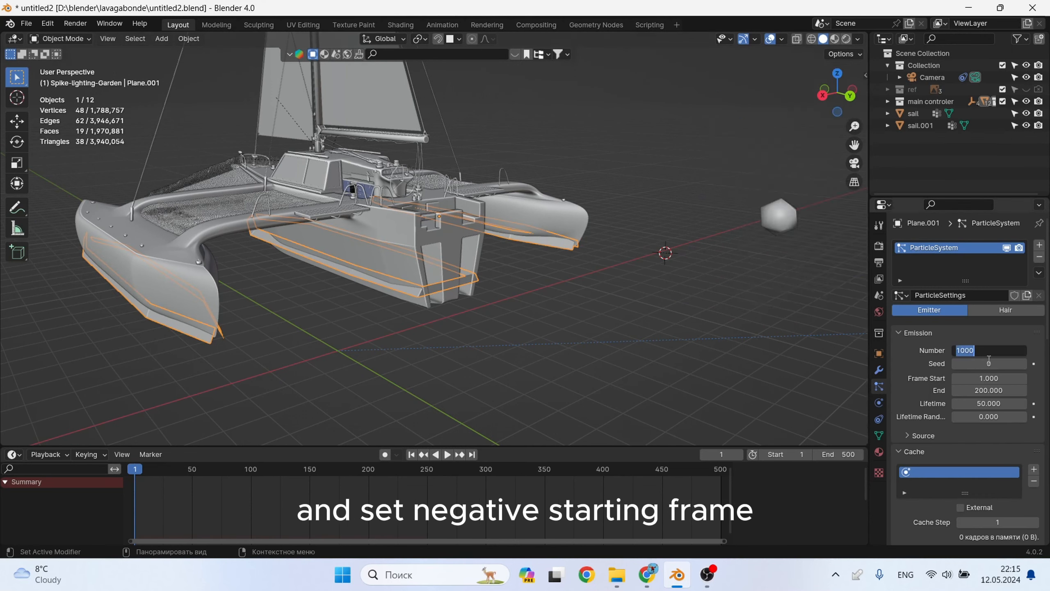
type("10000")
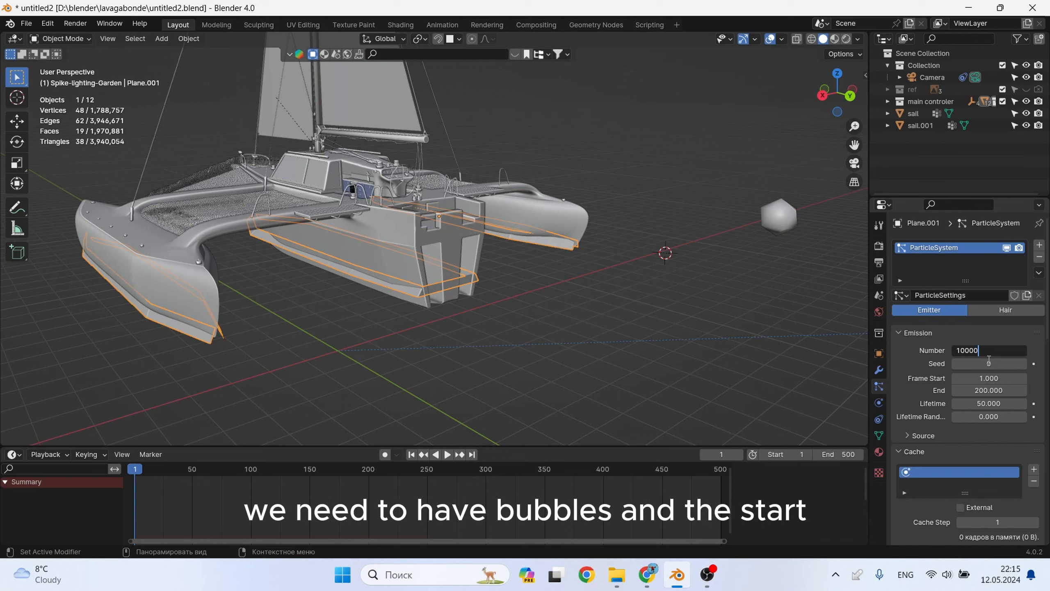
- Set the particle emission's start frame to -20 and the lifetime to 30
left_click(990, 378)
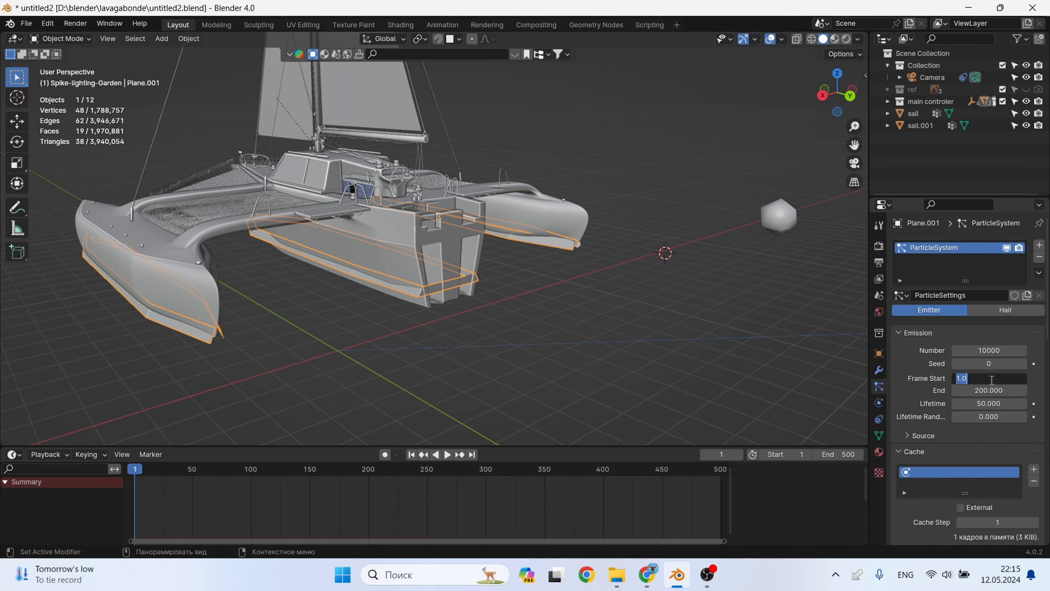
type("-2")
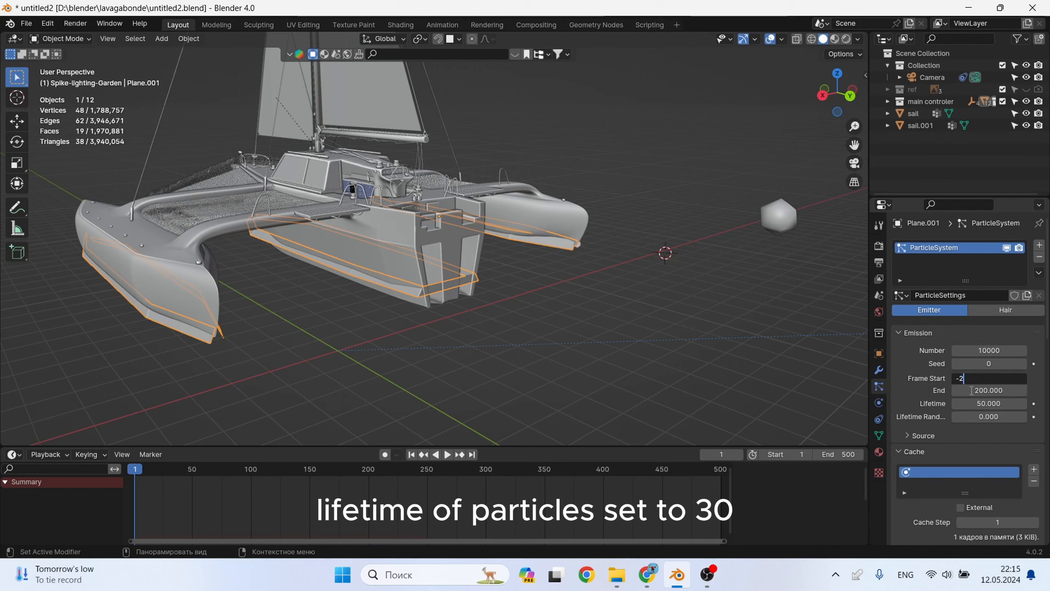
type("0")
key("Return")
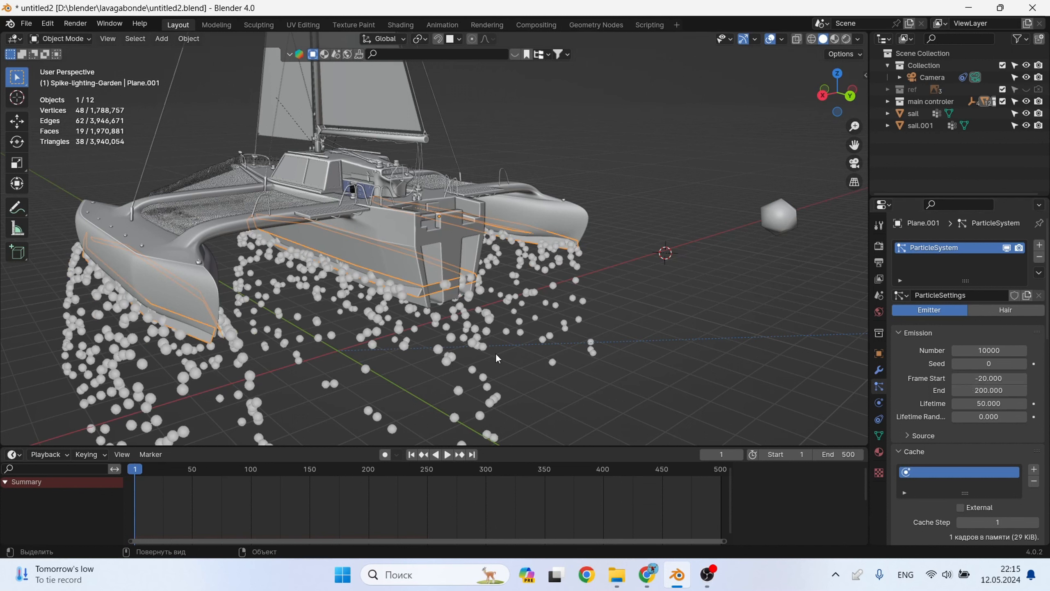
left_click_drag(986, 404, 984, 404)
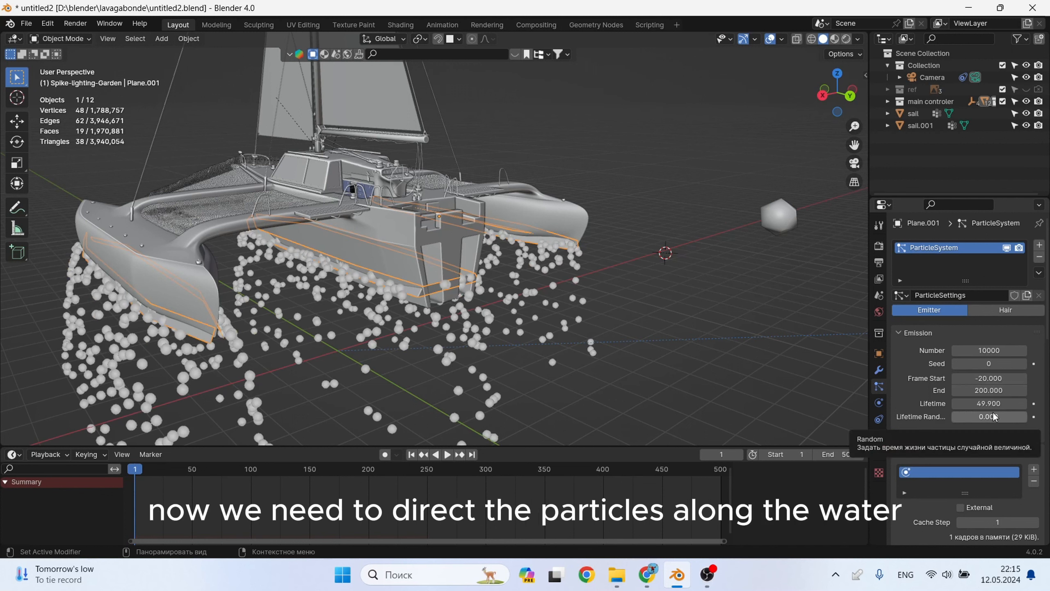
type("30")
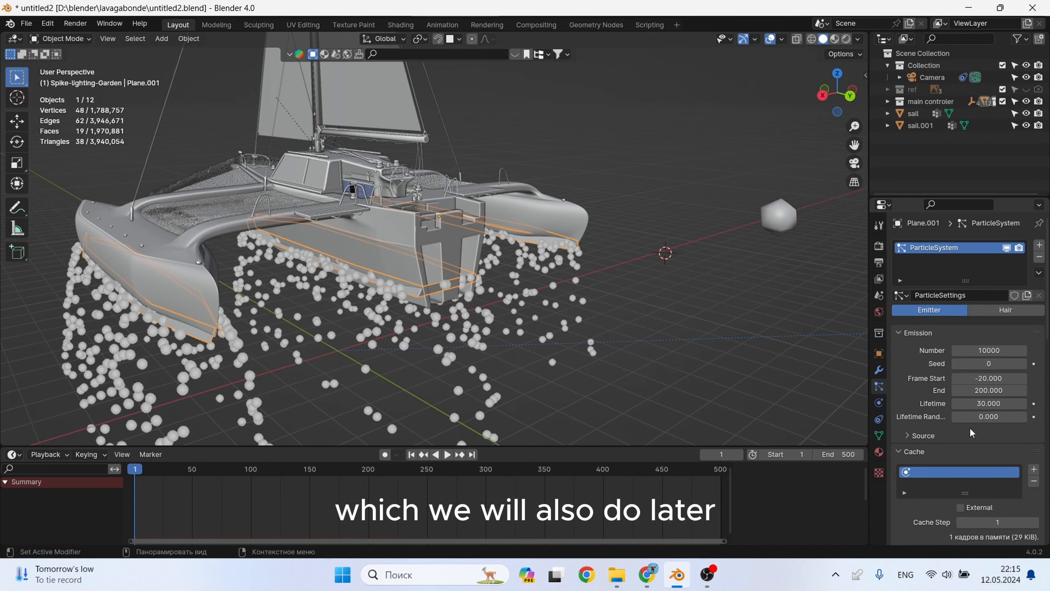
- Set the particles' normal velocity to 1.5 m/s
scroll(984, 379, "down", 12)
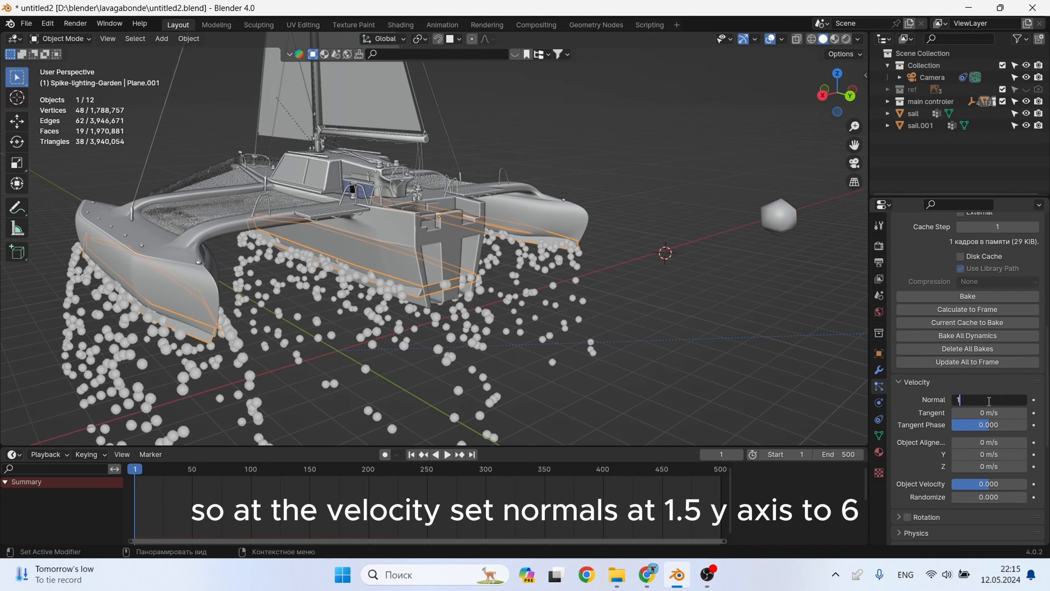
left_click(989, 401)
type("1.5")
key("Return")
middle_click_drag(654, 418, 647, 381)
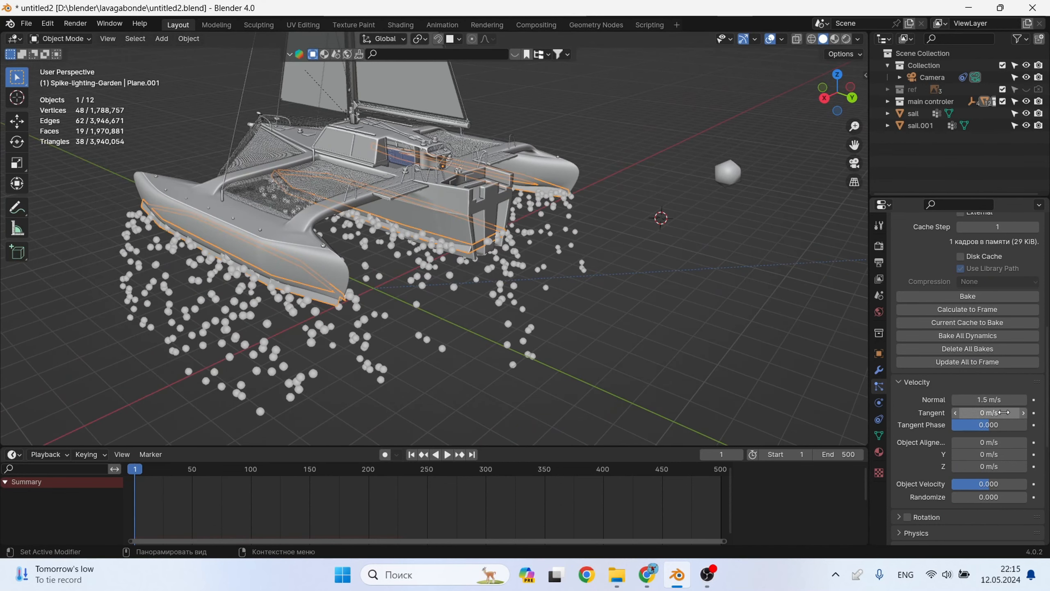
- Set the particles' object-aligned Y velocity to about 5.84 m/s
left_click_drag(989, 455, 1026, 454)
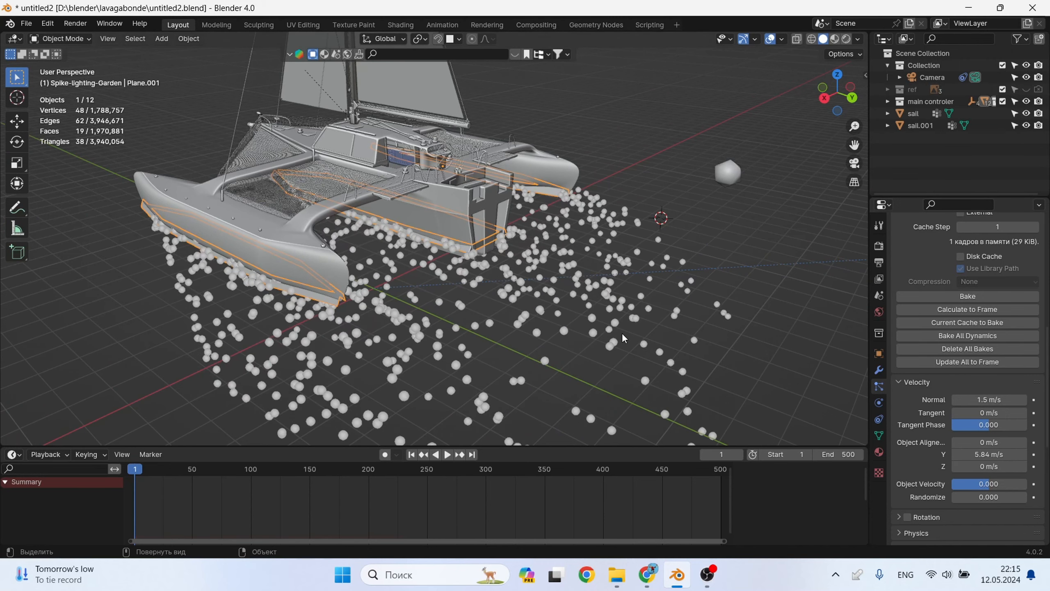
middle_click_drag(624, 338, 781, 382)
- Render the particles as objects using the ico sphere as the instance, and turn off showing the emitter in renders
scroll(985, 417, "down", 4)
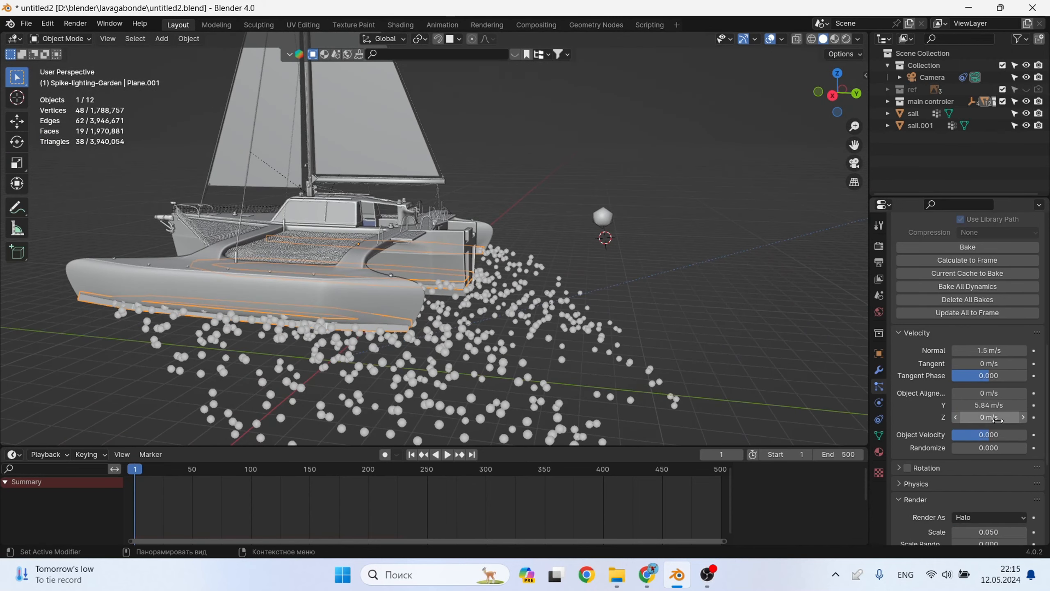
scroll(986, 352, "down", 3)
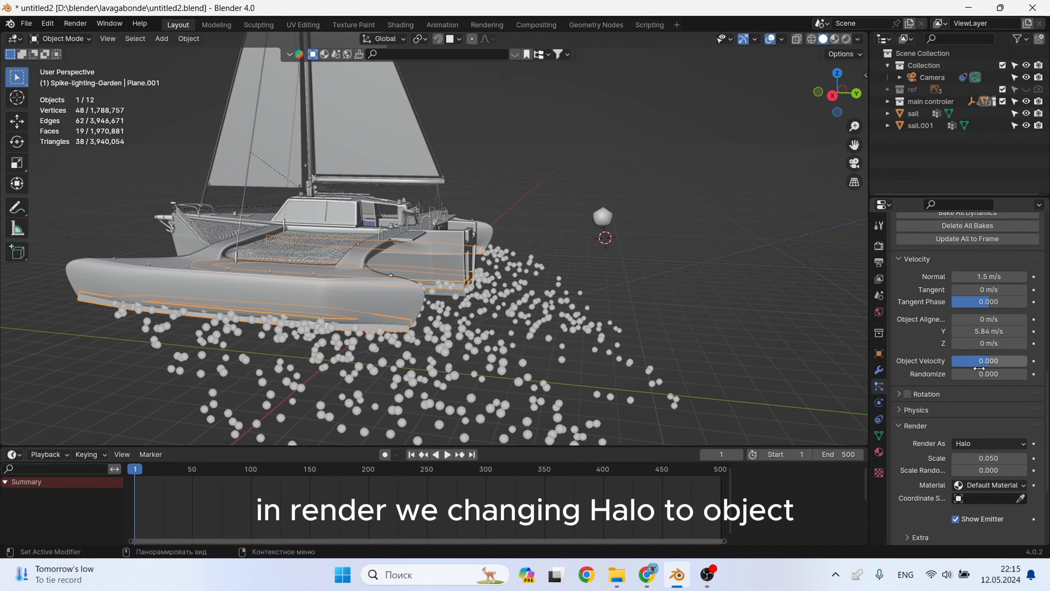
left_click(1001, 443)
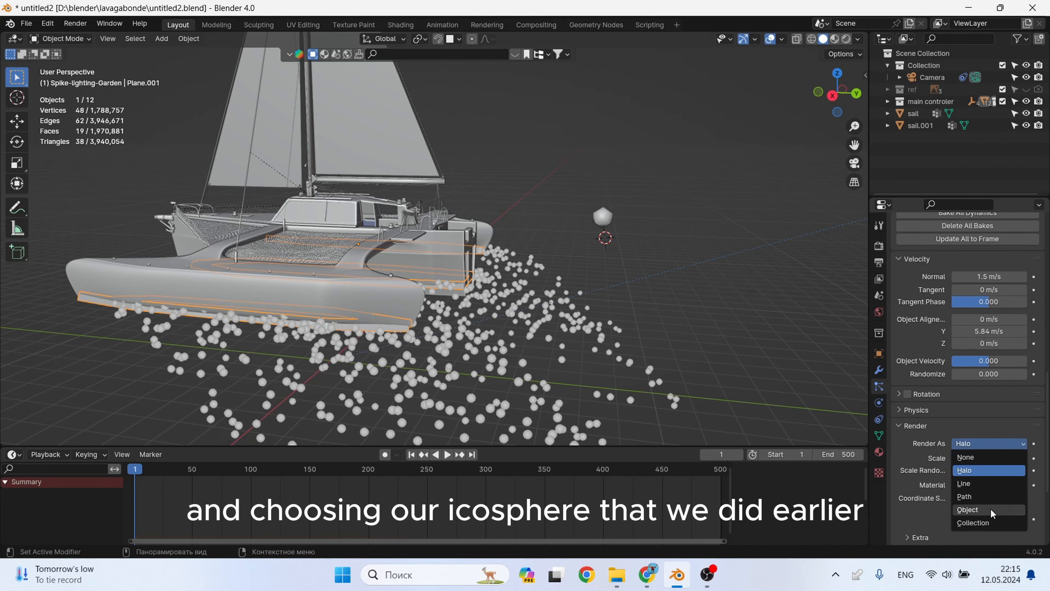
left_click(993, 510)
left_click(598, 206)
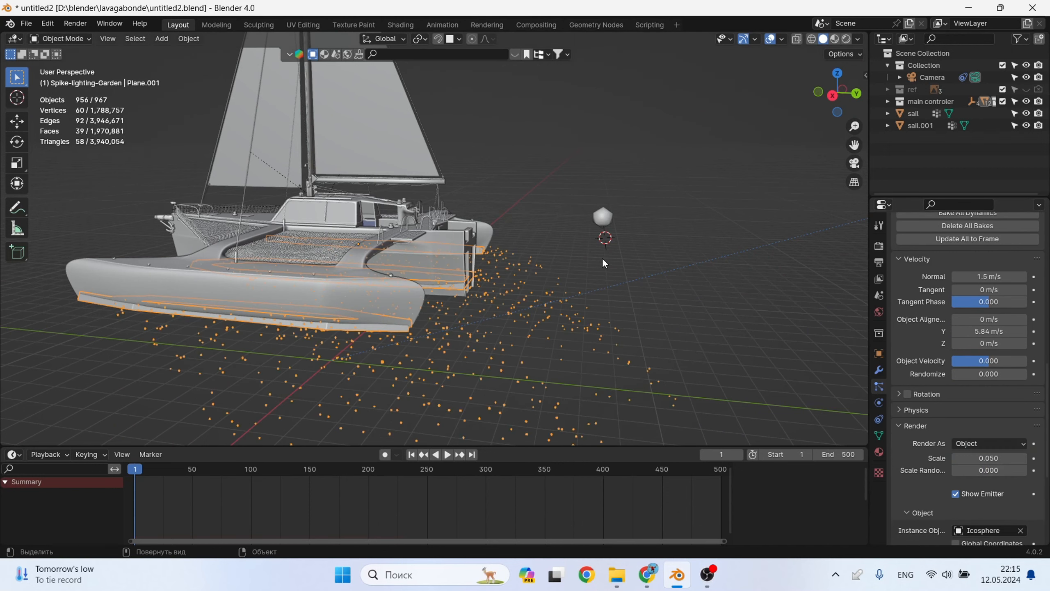
middle_click_drag(597, 263, 582, 257)
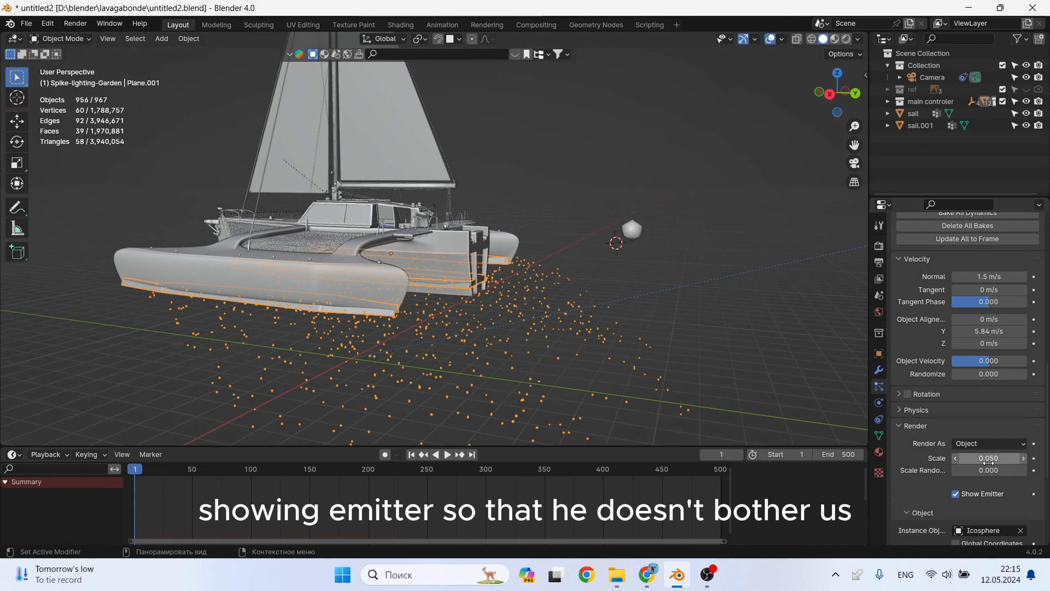
scroll(988, 462, "down", 2)
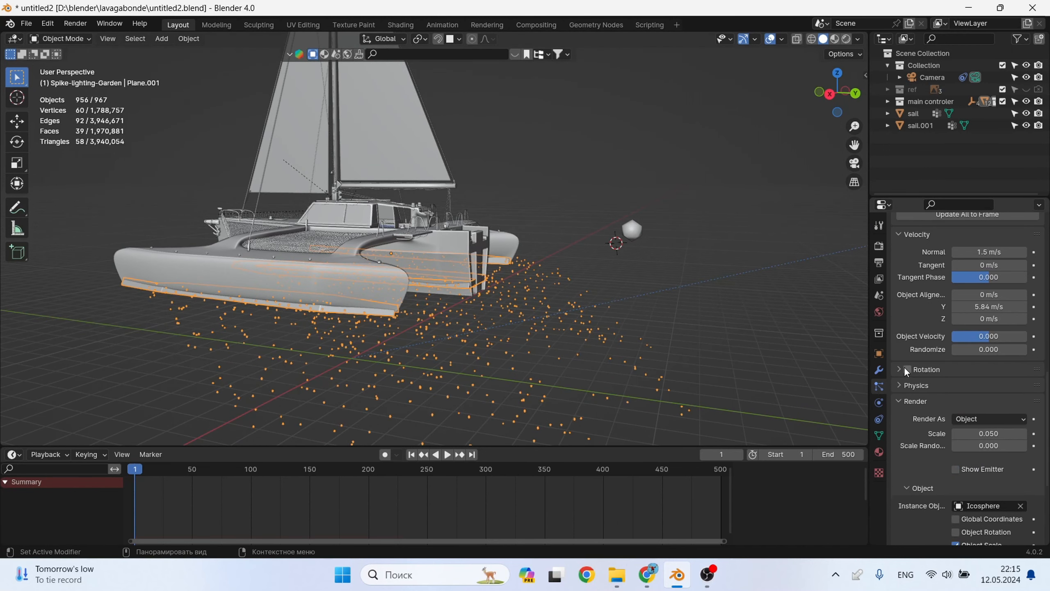
- Switch the particle system's children to Simple and play the animation to preview the stream
left_click(897, 386)
left_click(898, 385)
scroll(981, 440, "down", 4)
scroll(979, 437, "down", 4)
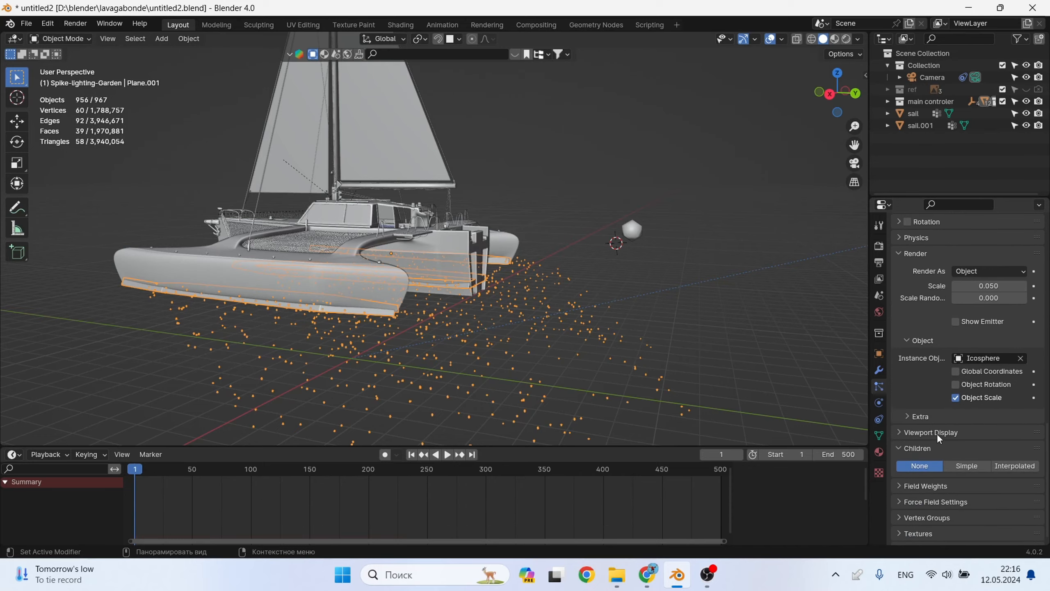
left_click(967, 466)
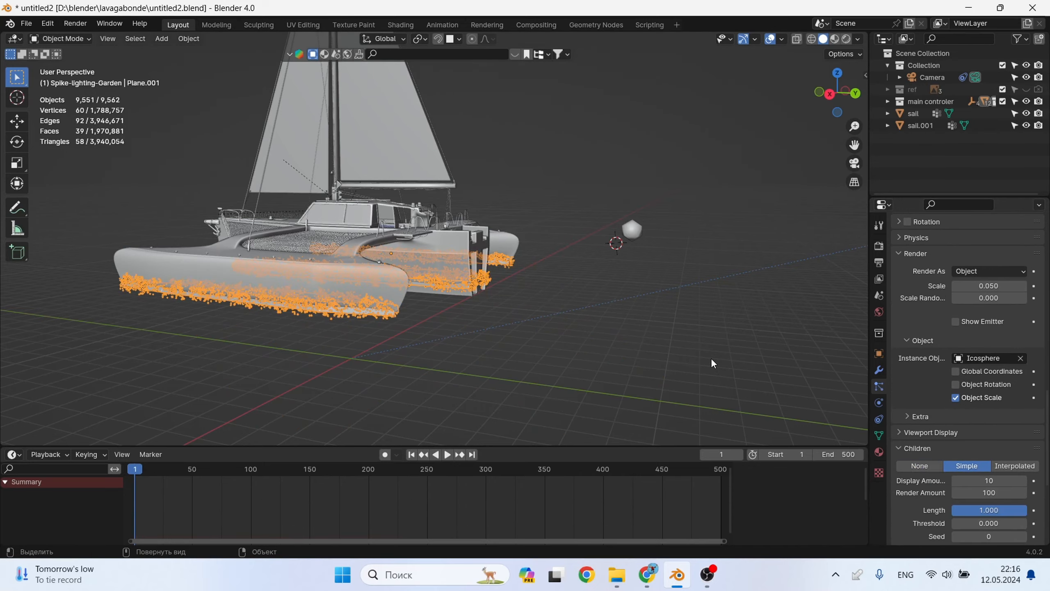
key("space")
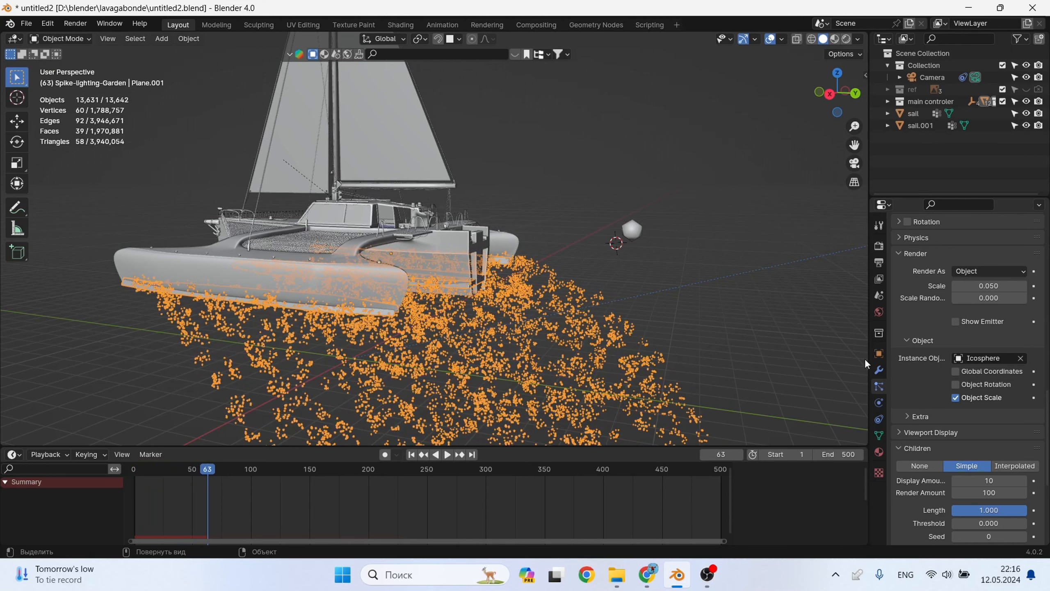
- Lower the particles' gravity field weight to about 0.431 and preview the animation
scroll(986, 461, "down", 8)
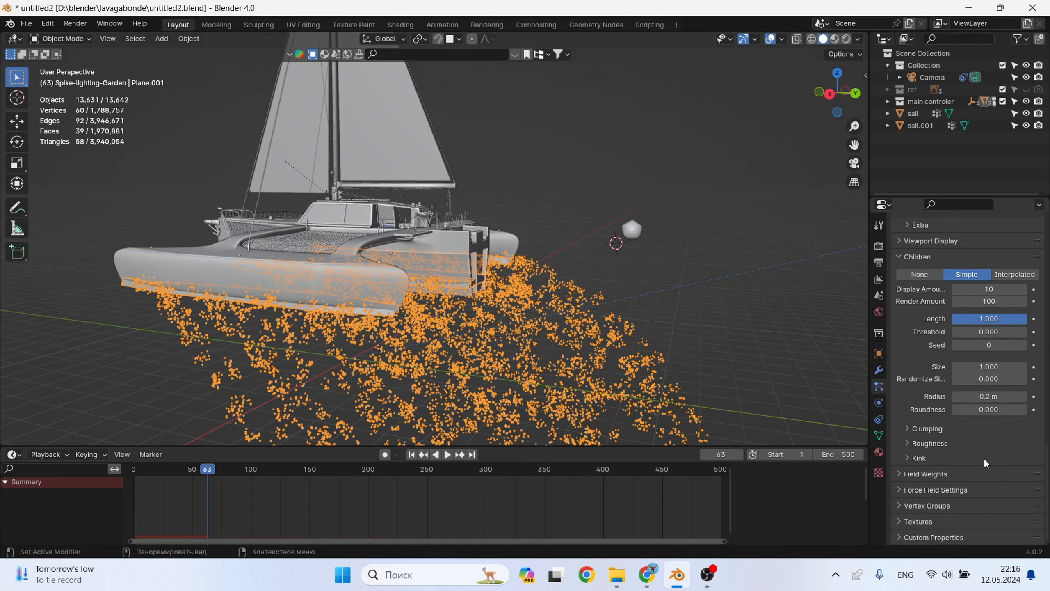
left_click(902, 474)
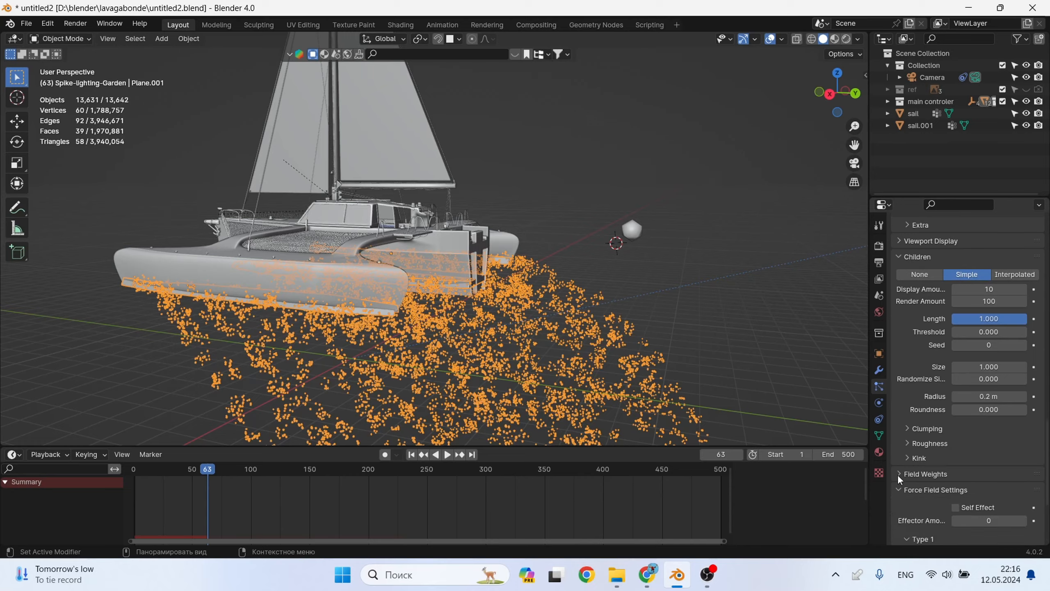
left_click_drag(1030, 506, 984, 506)
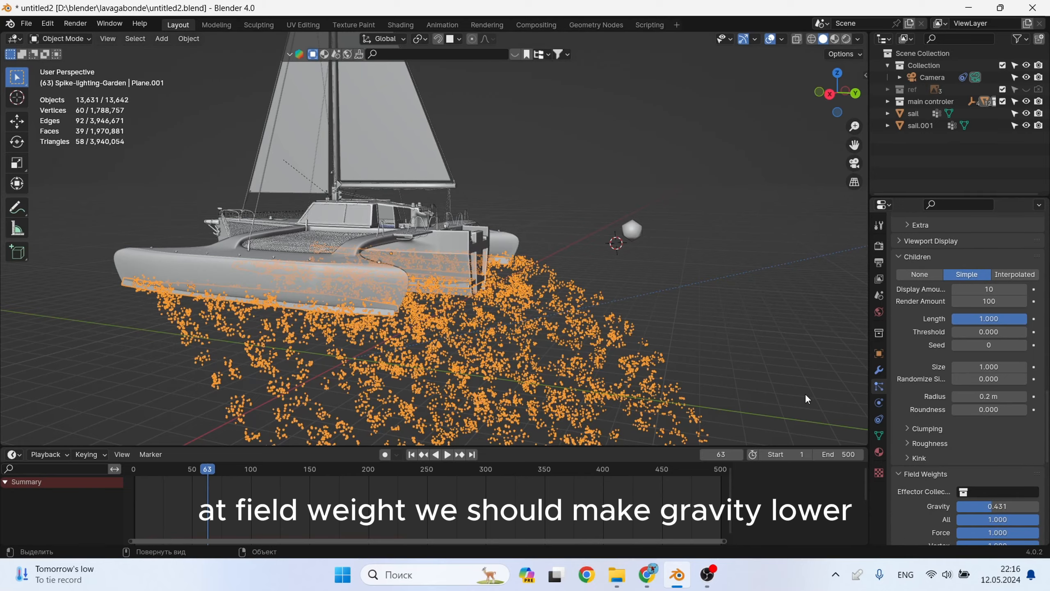
key("space")
key("space")
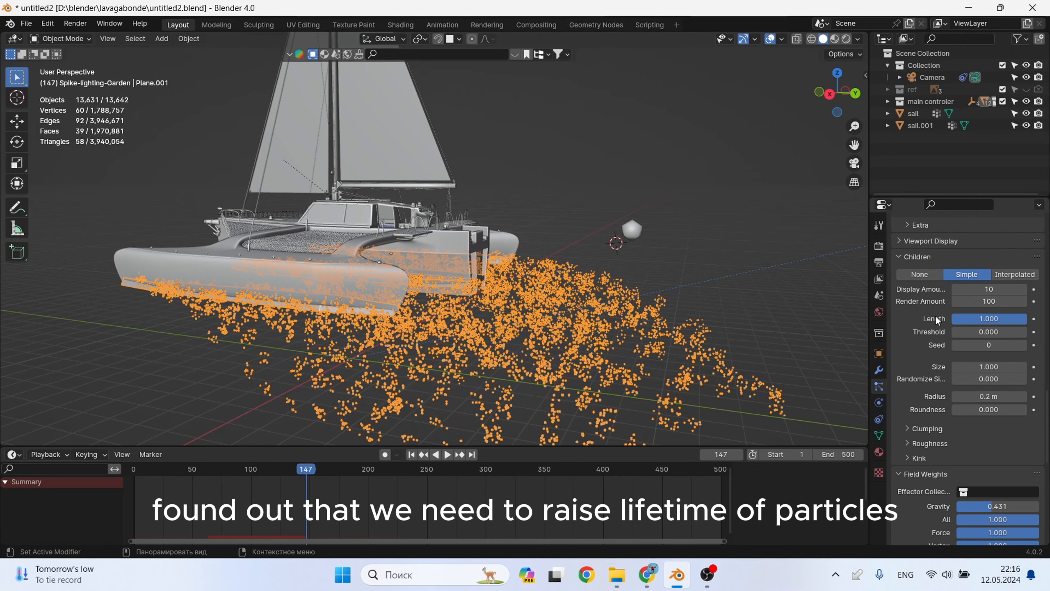
- Set the particle lifetime to 50 and play the animation to check the stream
scroll(937, 319, "up", 15)
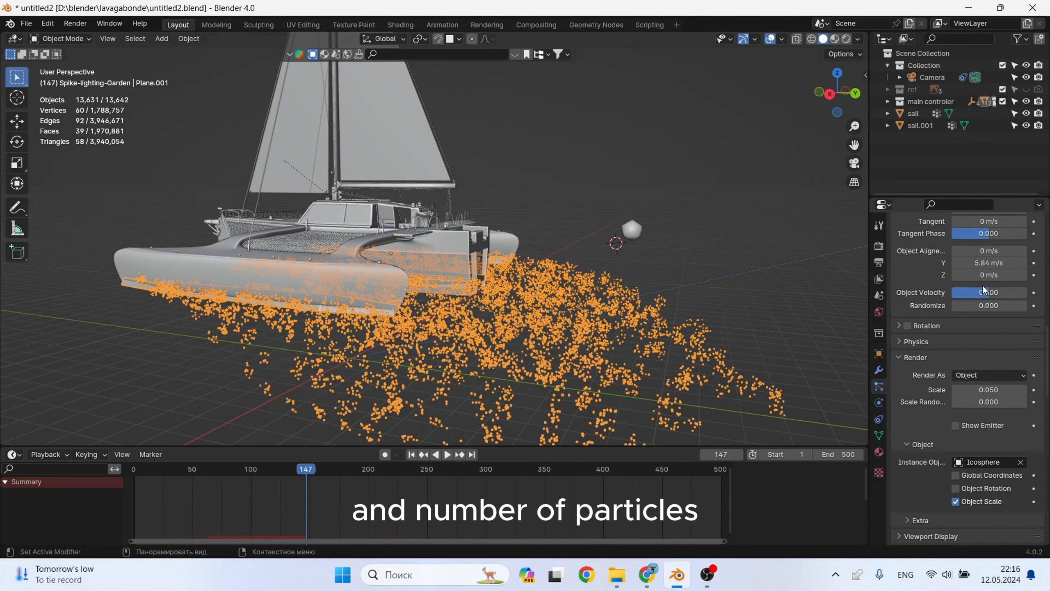
scroll(986, 286, "up", 10)
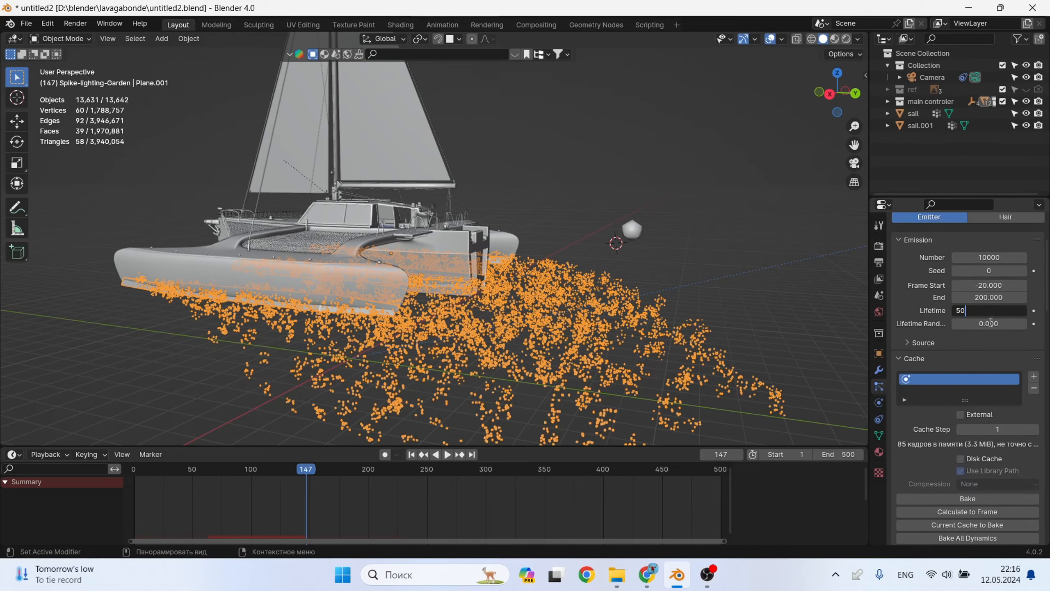
key("Return")
key("space")
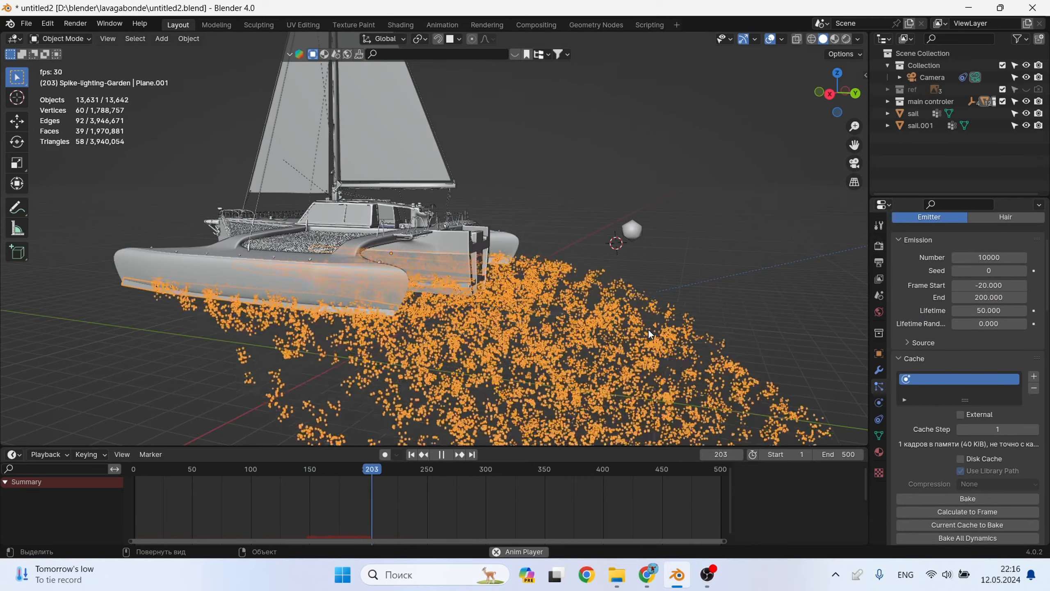
key("space")
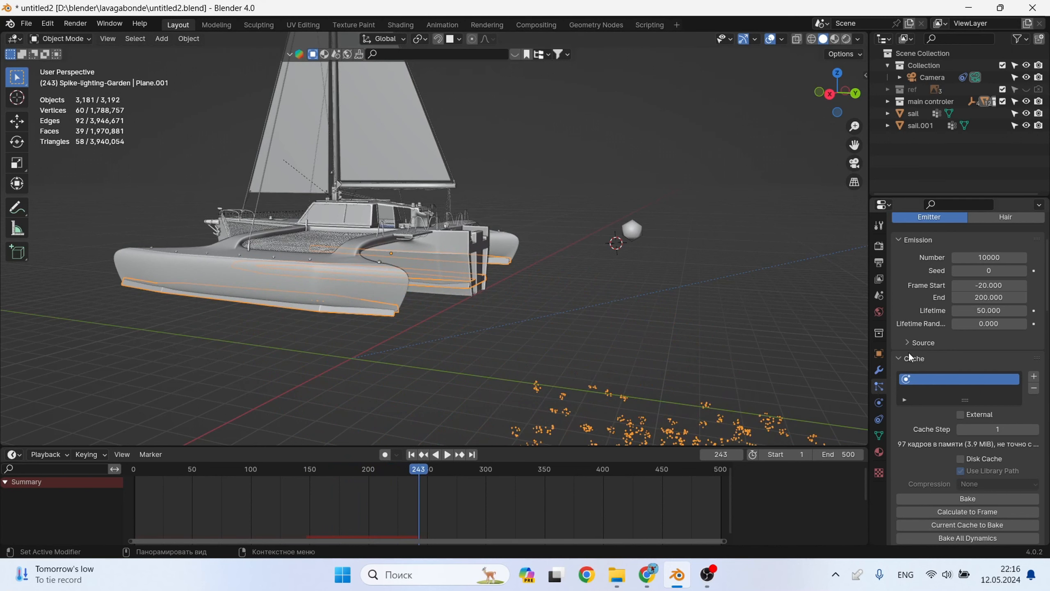
- Return to the first frame, set the particle number to 20000, and preview the animation with the emitter deselected
left_click(412, 454)
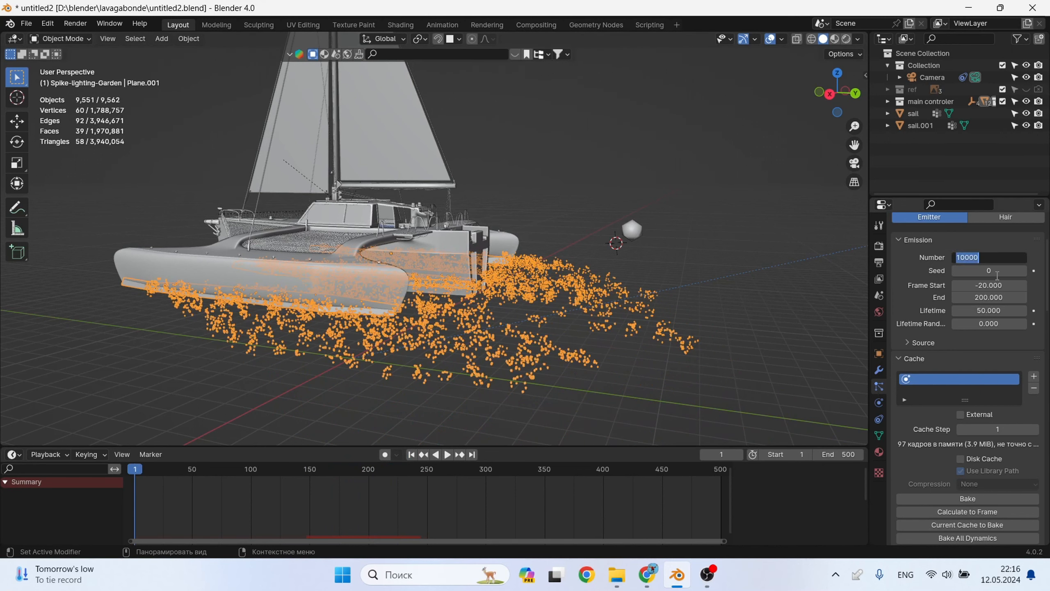
key("Return")
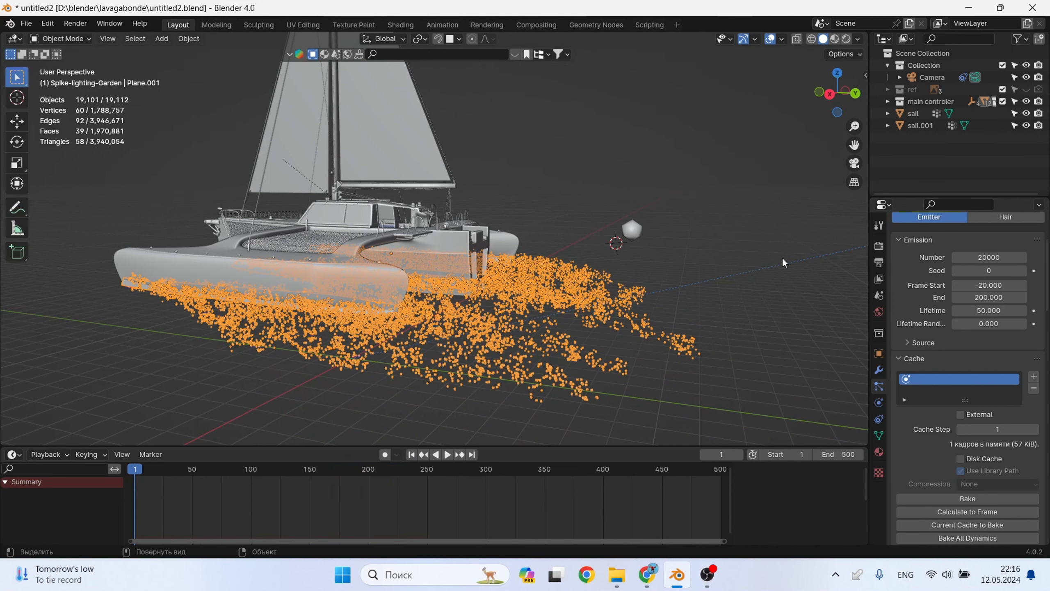
key("space")
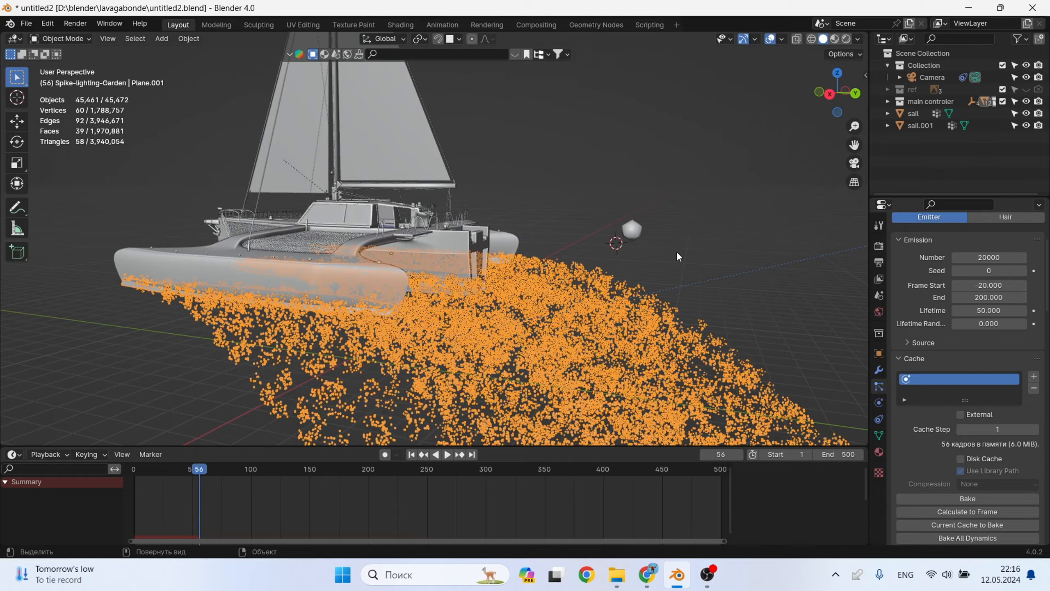
left_click(676, 251)
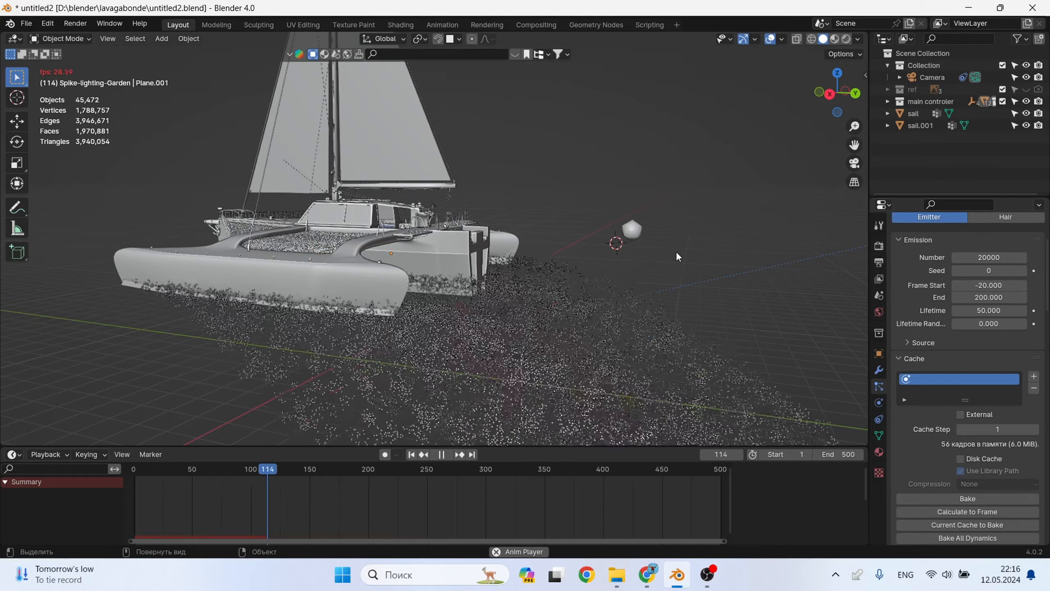
key("space")
mouse_move(674, 255)
middle_mouse_down()
mouse_move(727, 231)
mouse_move(693, 251)
middle_mouse_up()
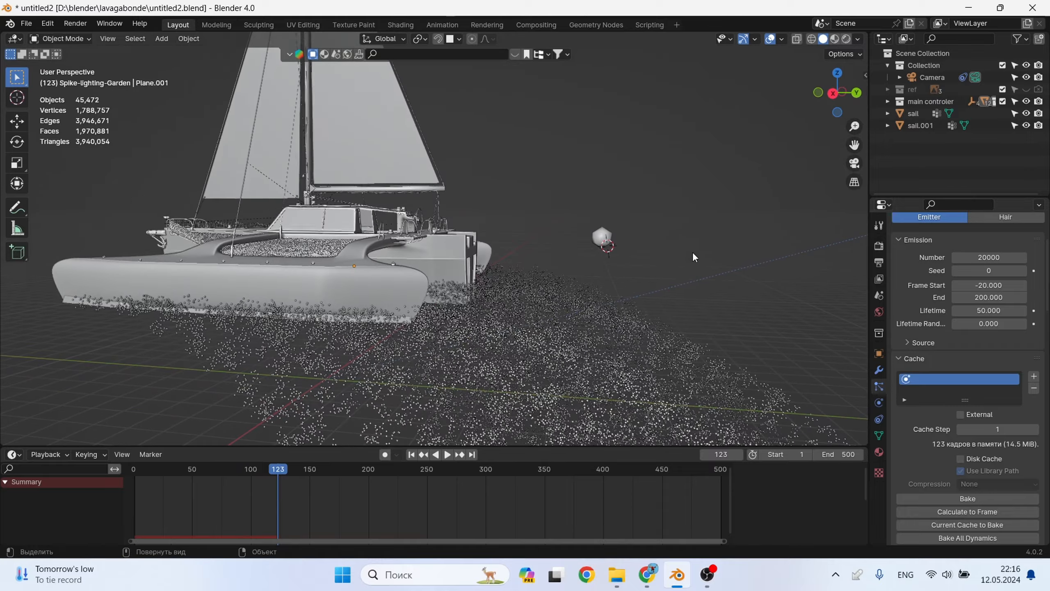
- Set the object-aligned Y velocity to about 6.37 m/s and preview the animation
scroll(993, 445, "down", 8)
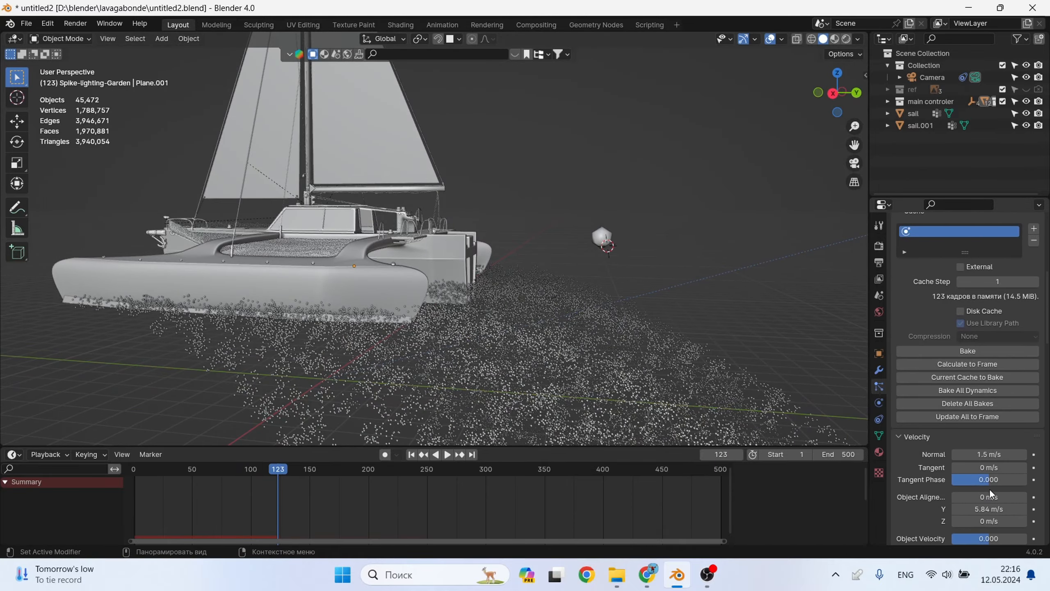
left_click_drag(989, 510, 1005, 509)
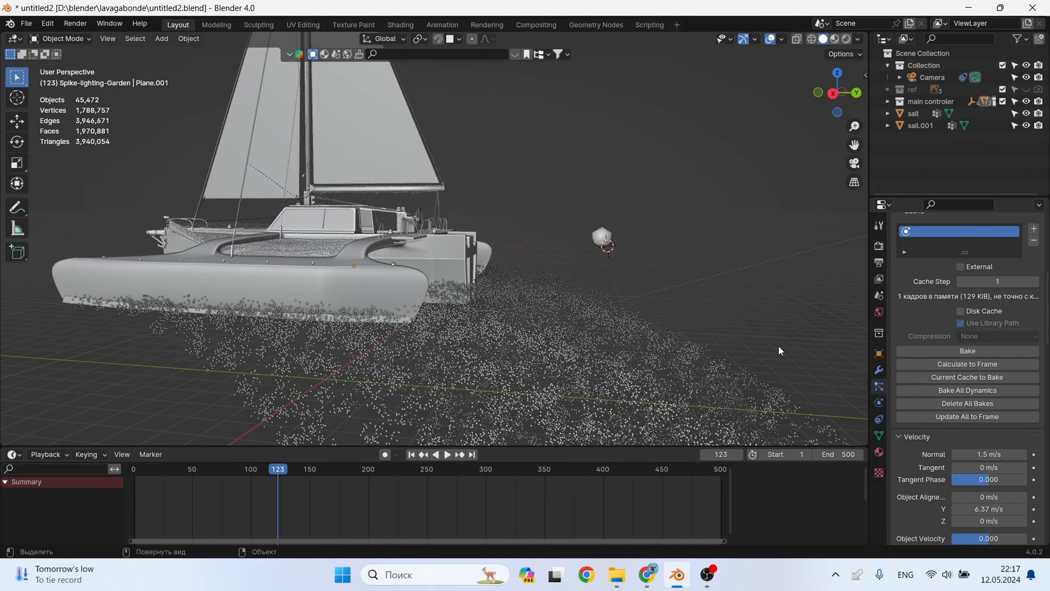
key("space")
key("space")
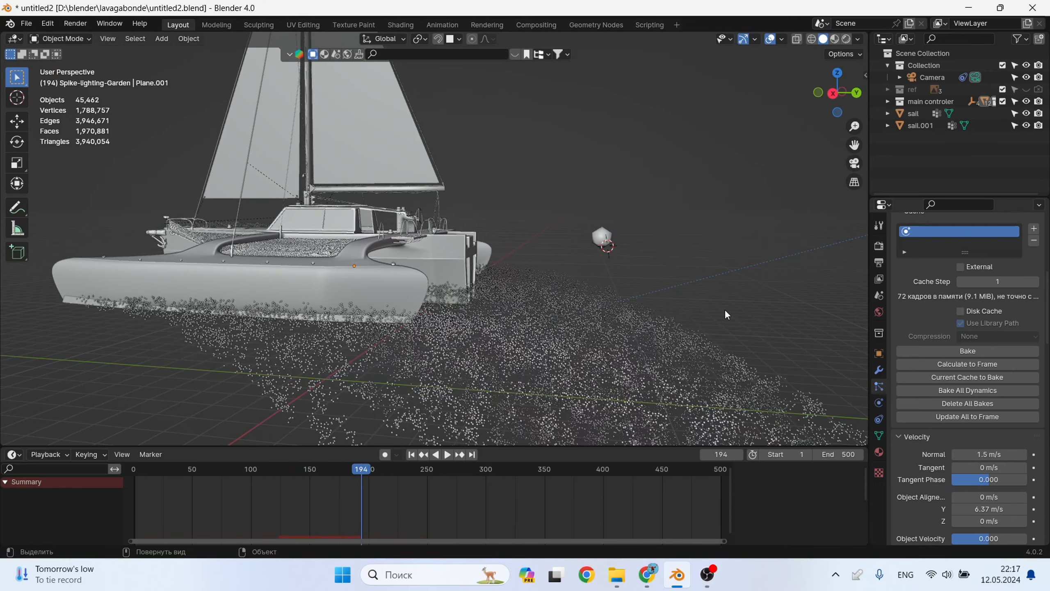
- Set the children's render amount to 10
scroll(967, 484, "down", 15)
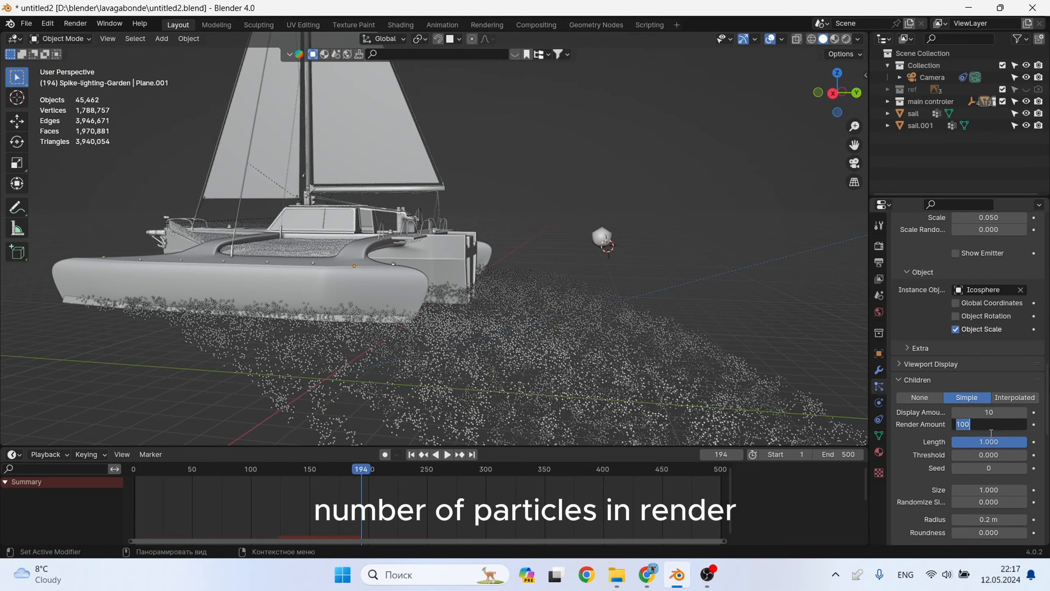
type("2")
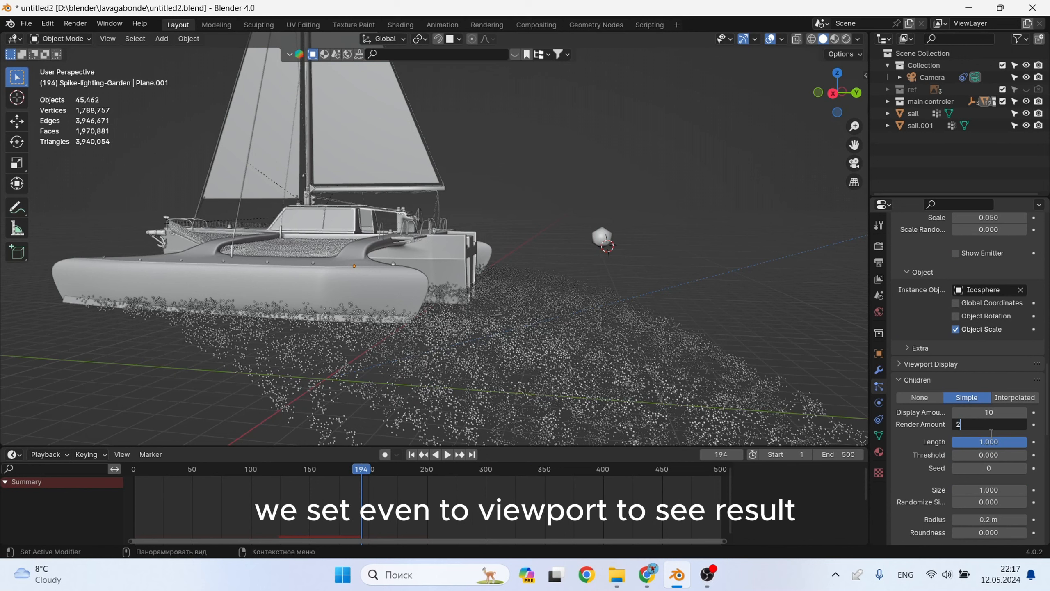
type("10")
key("Return")
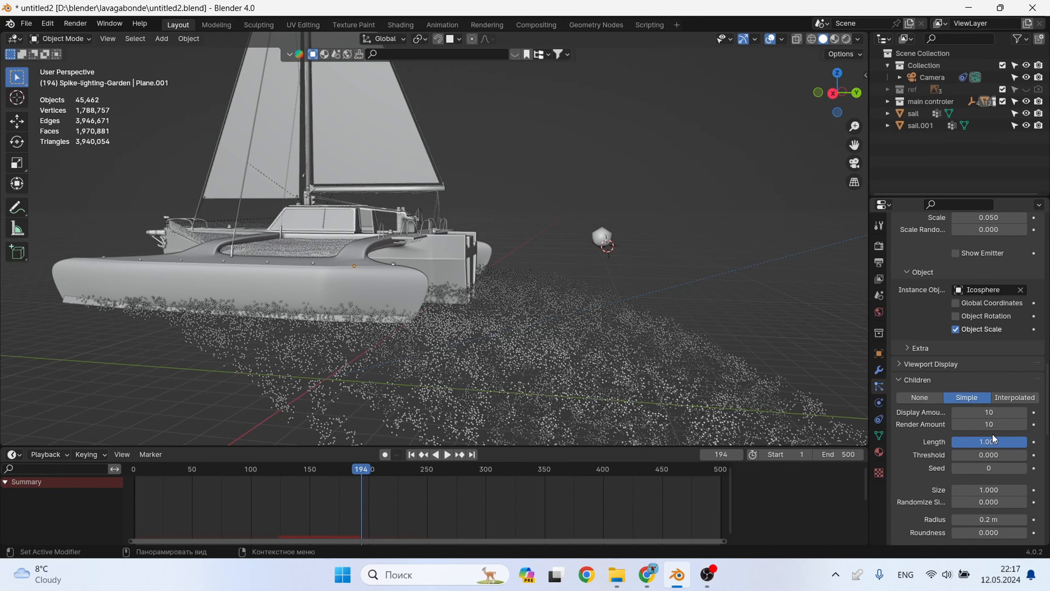
- Set the child particles' roundness to 1.000 and their radius to 0.18 m, checking the spread behind the hulls
scroll(995, 439, "down", 2)
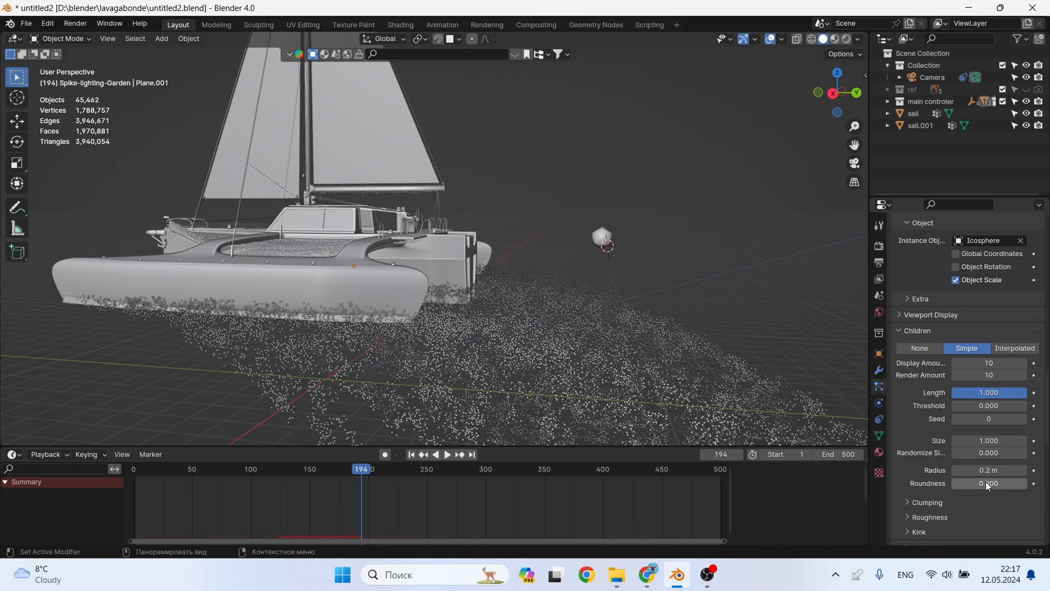
left_click_drag(988, 485, 1003, 485)
middle_click_drag(699, 327, 652, 339)
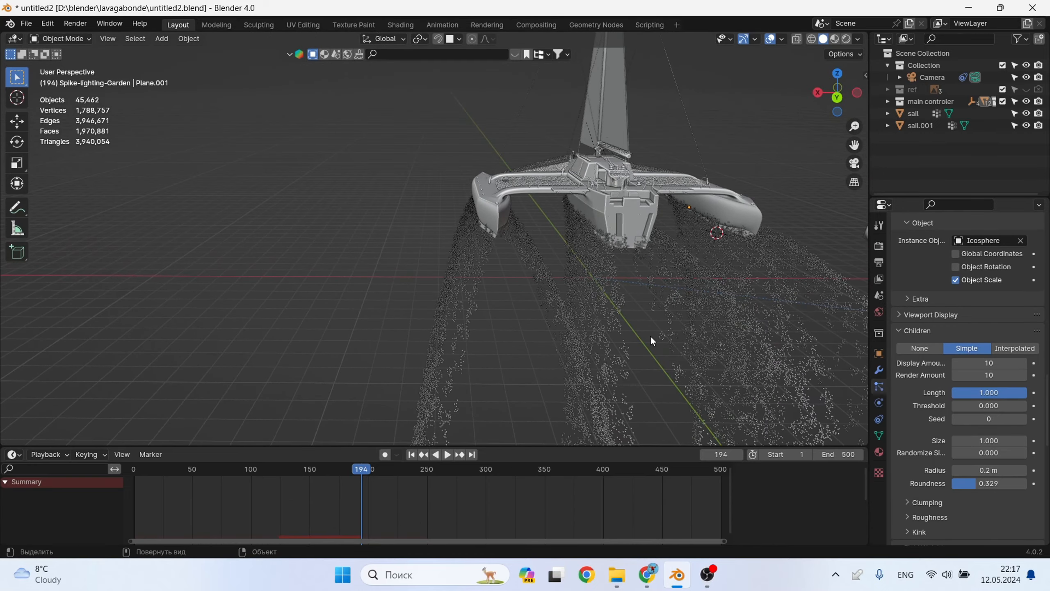
middle_click_drag(798, 389, 804, 362)
mouse_move(976, 483)
left_mouse_down()
mouse_move(995, 484)
mouse_move(952, 483)
mouse_move(1027, 484)
mouse_move(978, 470)
left_mouse_up()
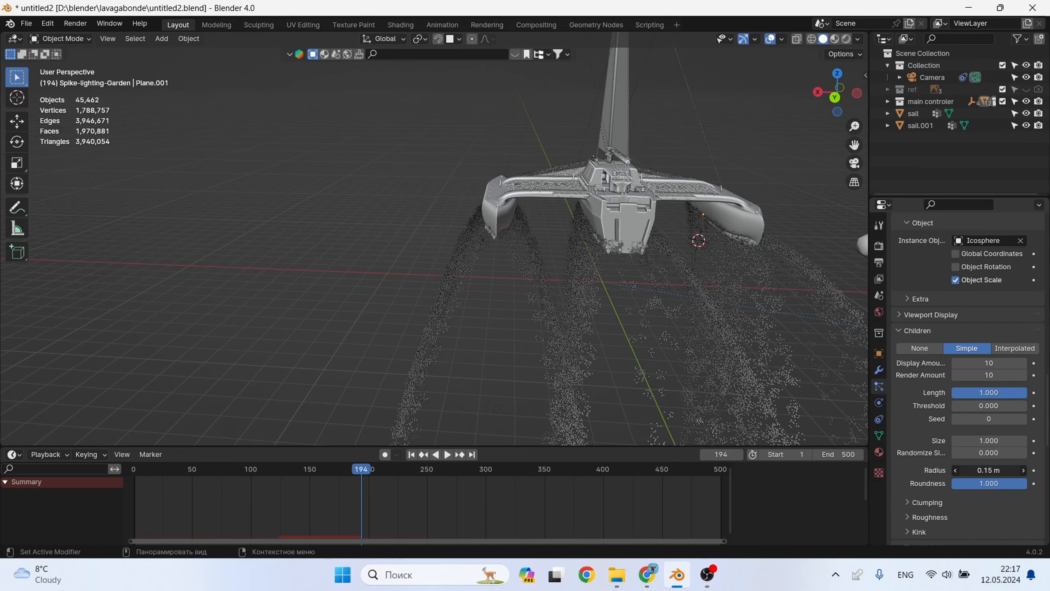
middle_click_drag(639, 304, 503, 351)
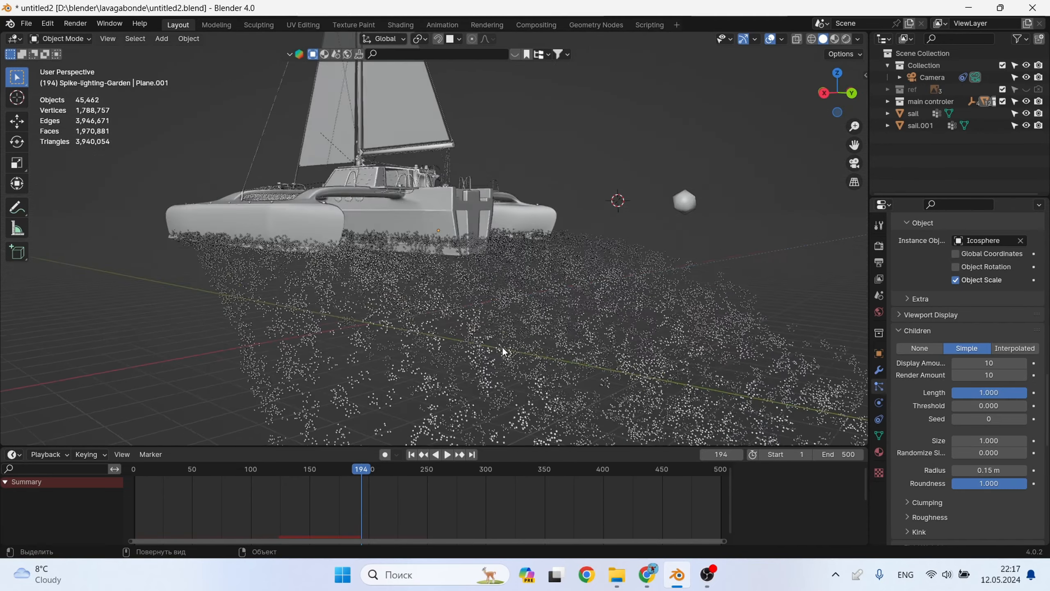
scroll(504, 351, "up", 2)
left_click_drag(991, 468, 995, 469)
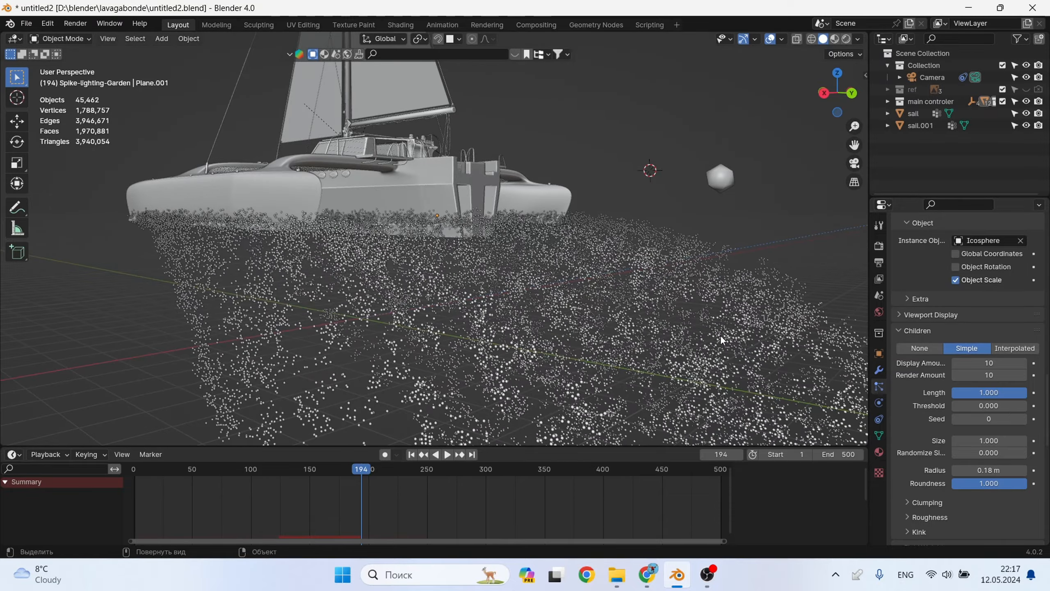
middle_click_drag(720, 335, 651, 326)
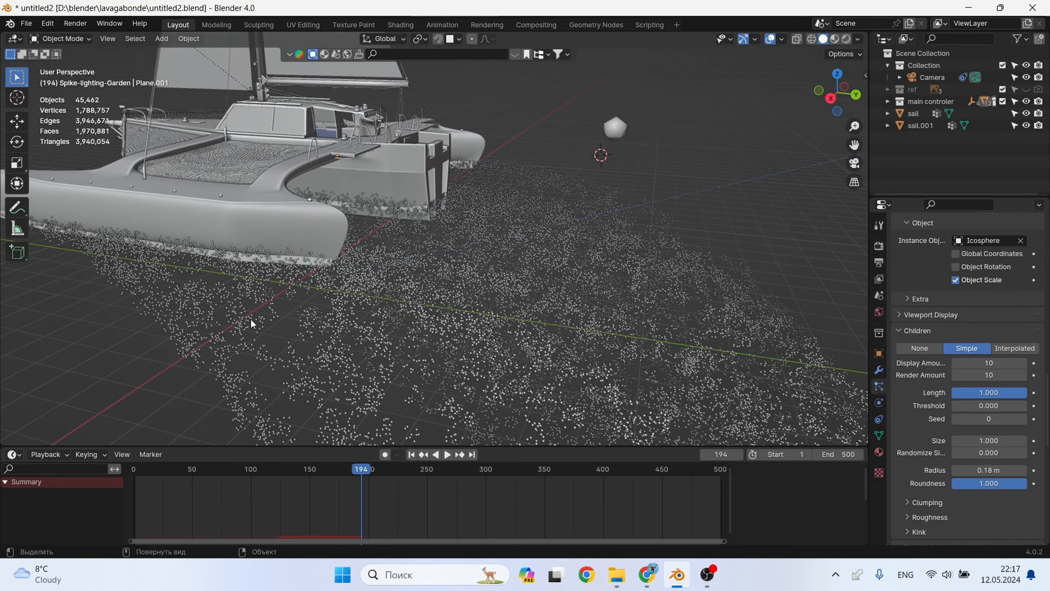
- Set the particles' gravity field weight to about 0.137 and preview the animation with everything deselected
key("a")
scroll(964, 372, "down", 5)
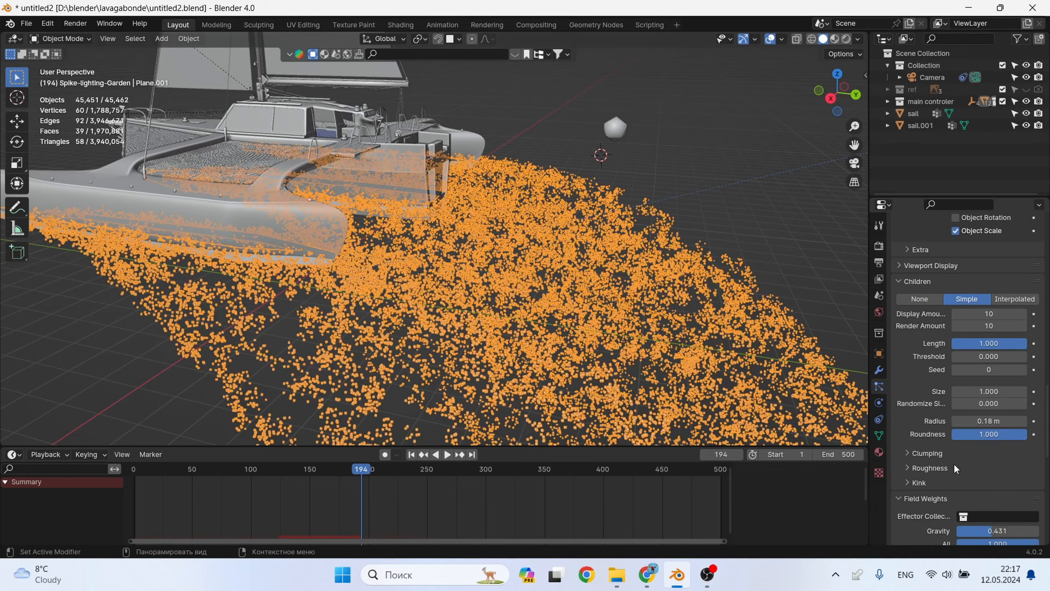
key("alt+a")
scroll(978, 458, "down", 3)
left_click_drag(992, 433, 967, 433)
key("space")
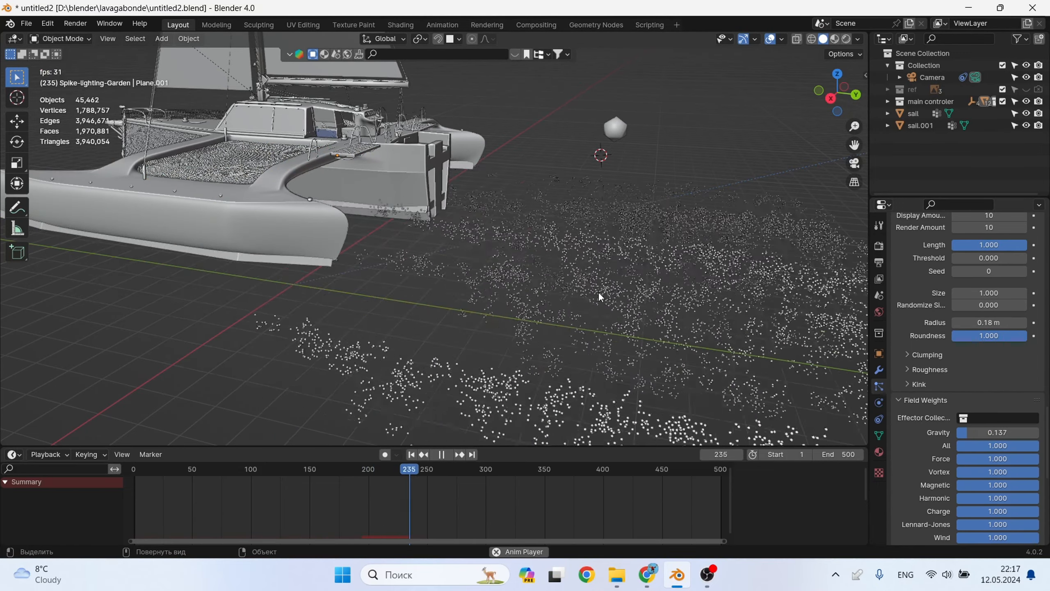
key("space")
- Replay the particle animation from the first frame and check the bubble trails behind all three hulls from several angles
left_click(412, 455)
key("space")
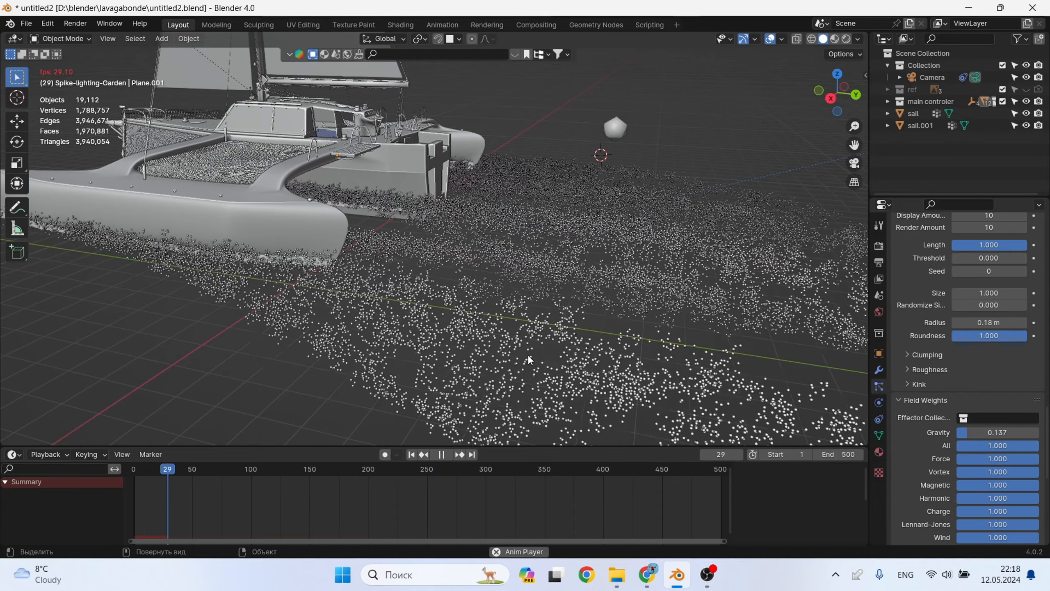
key("space")
middle_click_drag(591, 308, 596, 268)
key("space")
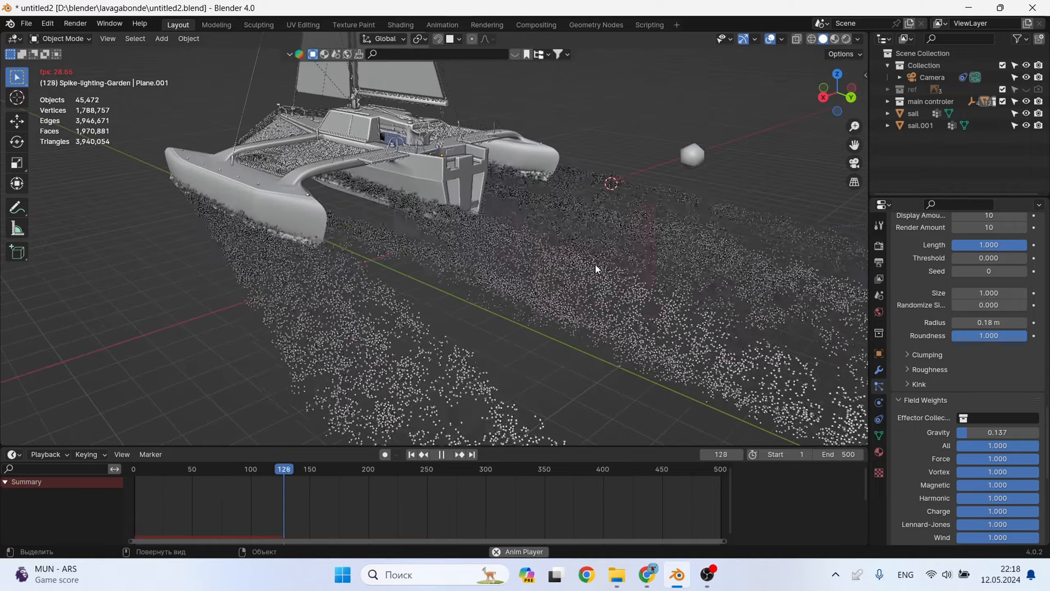
key("space")
middle_click_drag(495, 300, 558, 287)
- Review the emitter's cache, children, field weights and force field settings before baking
scroll(988, 290, "up", 20)
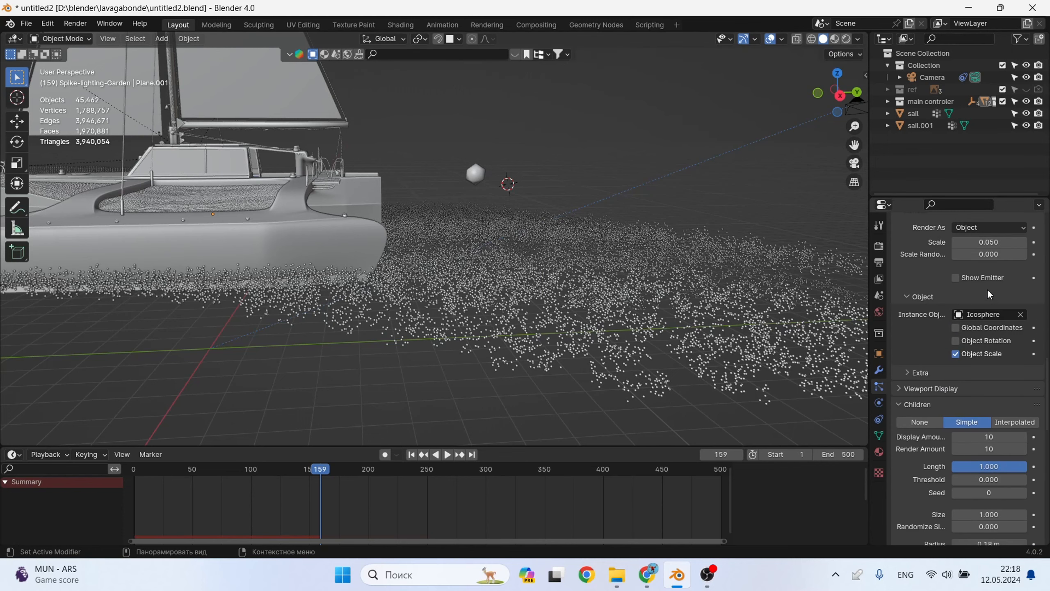
scroll(987, 289, "up", 5)
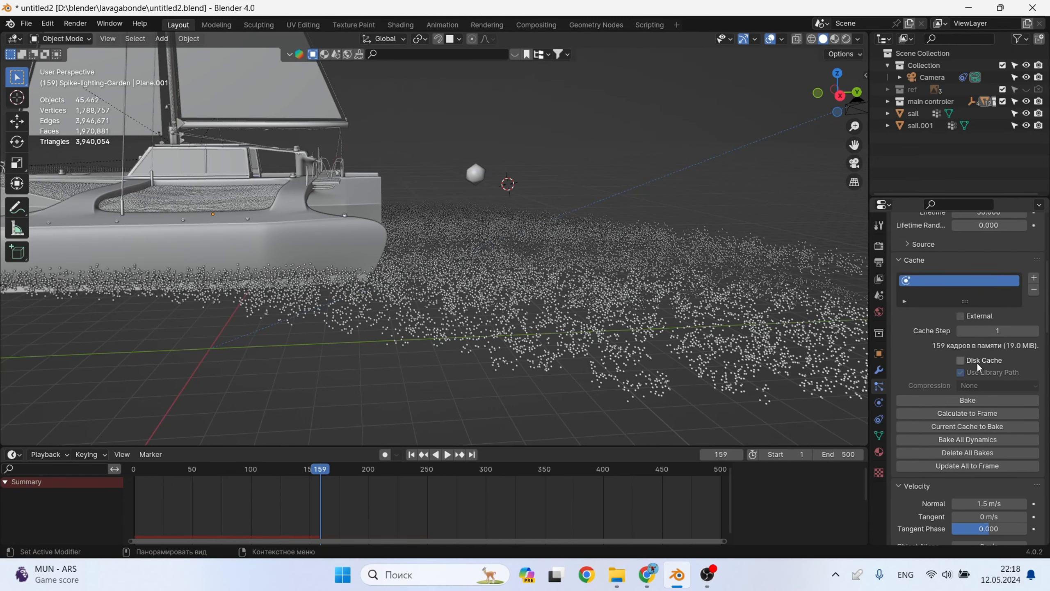
scroll(969, 440, "down", 20)
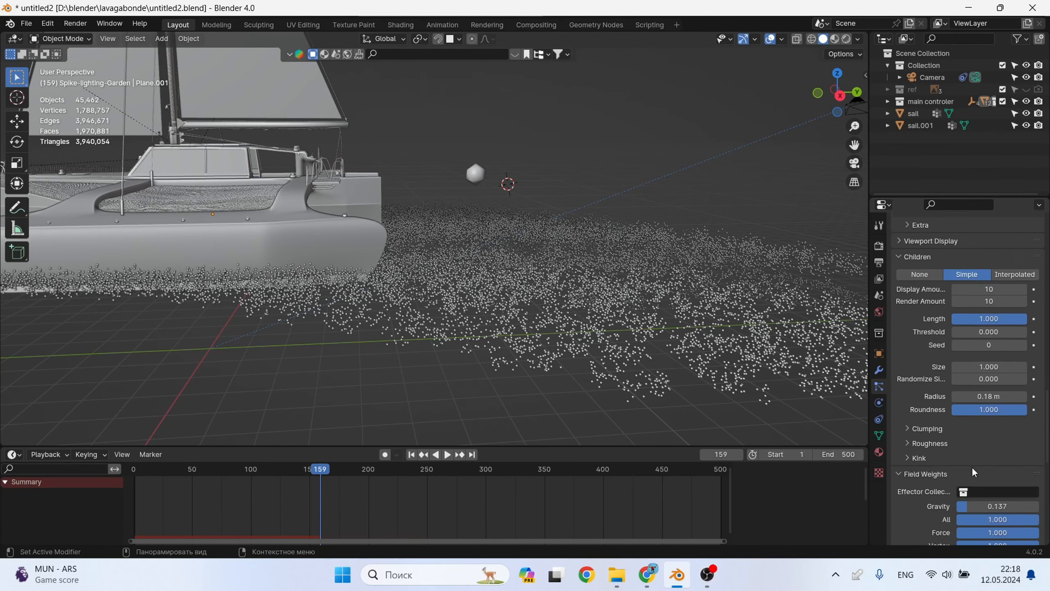
scroll(955, 389, "down", 5)
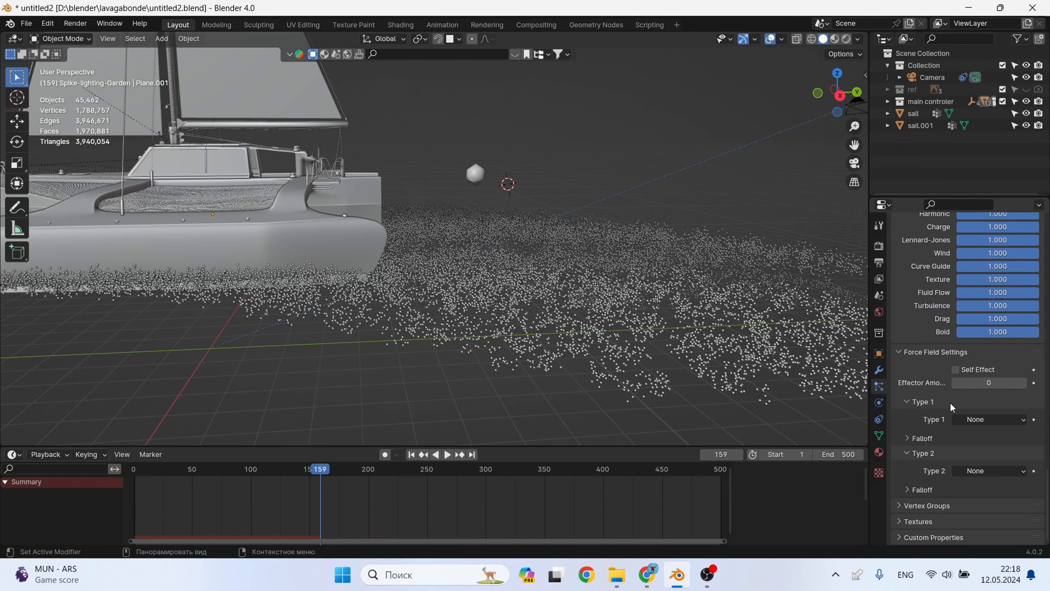
scroll(951, 402, "up", 8)
scroll(948, 399, "up", 10)
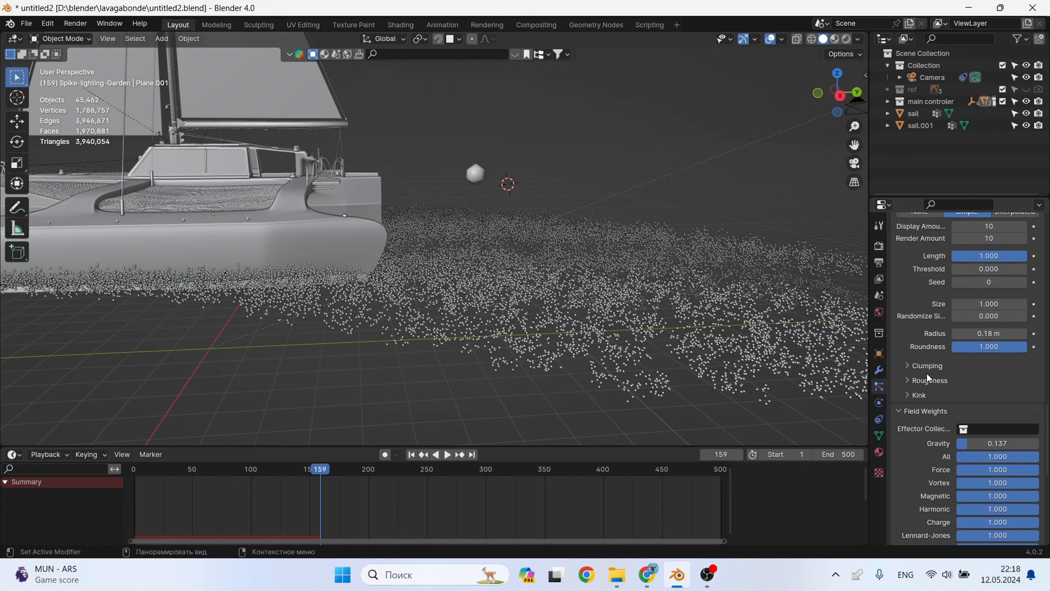
scroll(1015, 268, "up", 5)
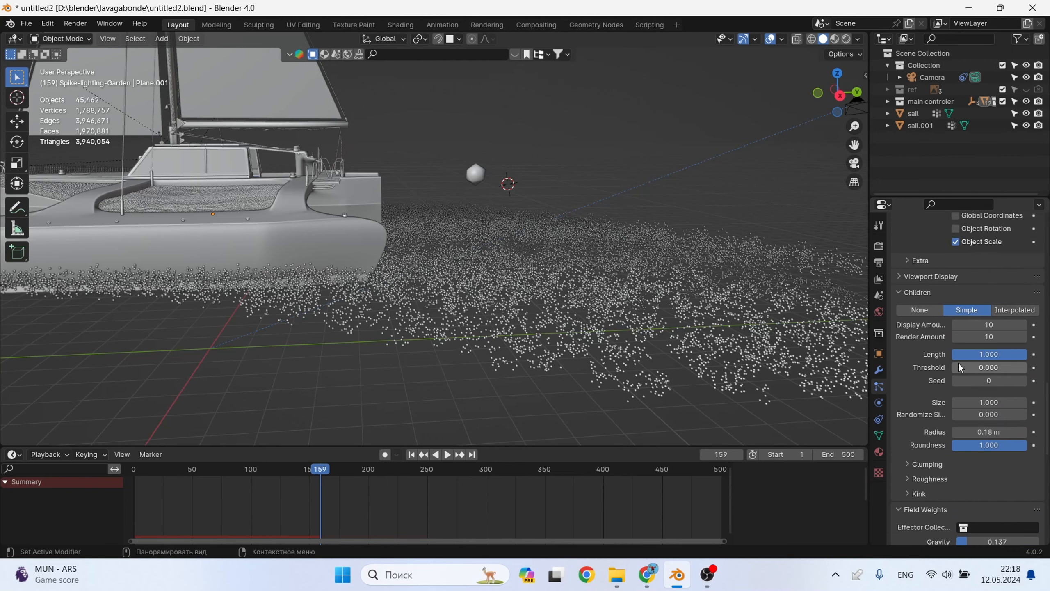
middle_click_drag(292, 206, 424, 205)
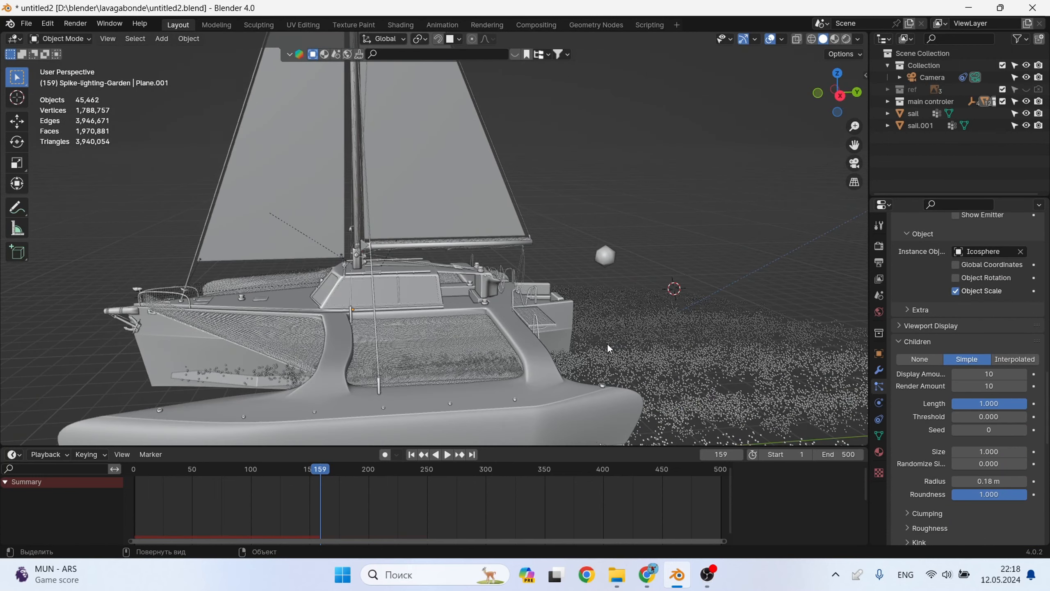
- Bake the waterline emitter's particle simulation and check its emission frame range
left_click(608, 347)
scroll(986, 266, "up", 15)
left_click(986, 265)
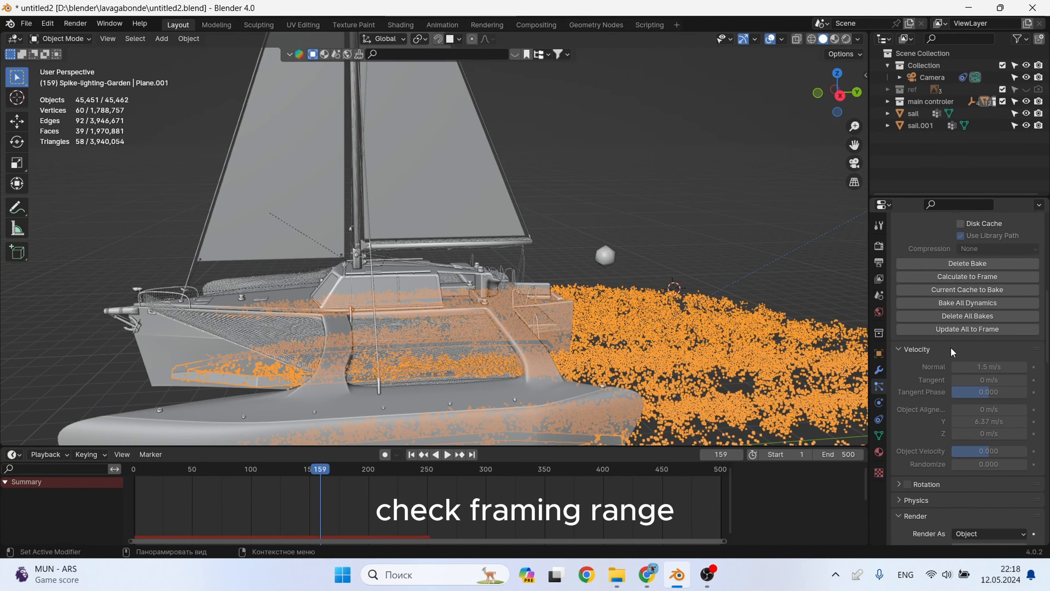
scroll(964, 331, "up", 12)
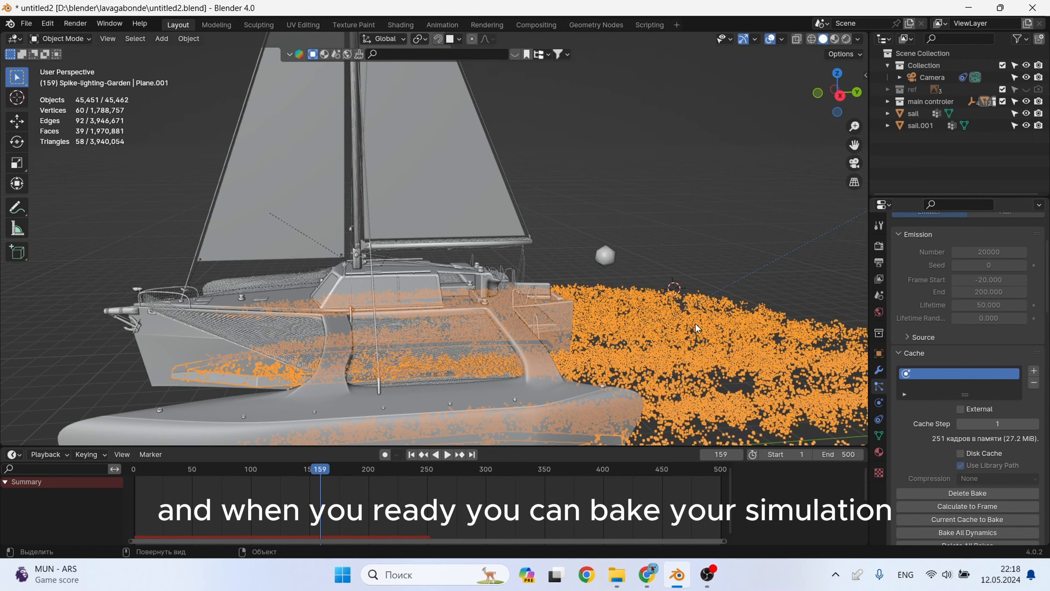
- Add a Wind force field at the foot of the mast, below the sails
left_click(432, 203)
middle_click_drag(433, 202, 514, 295)
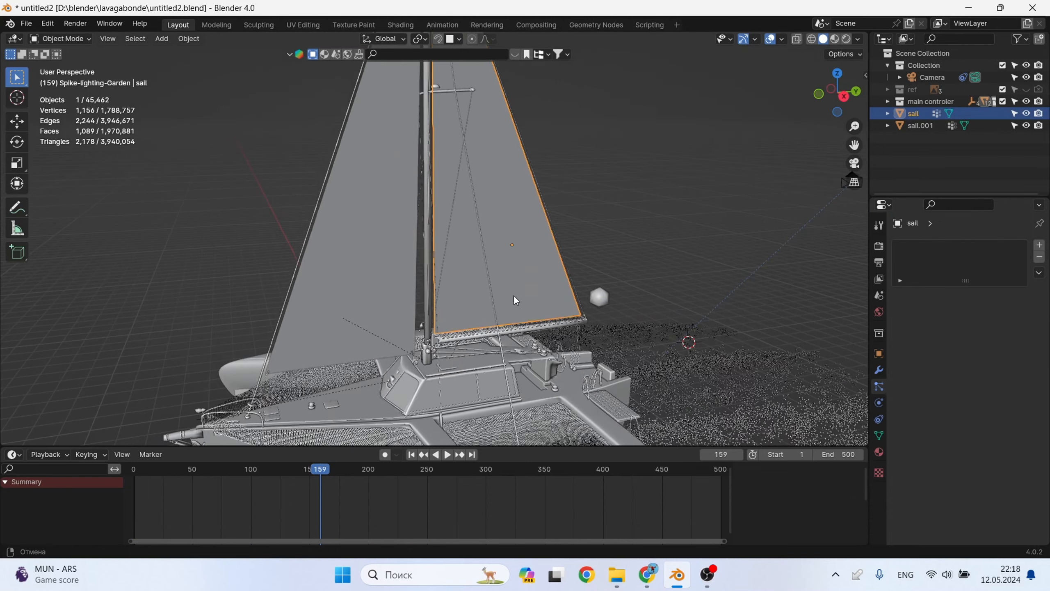
key("shift+a")
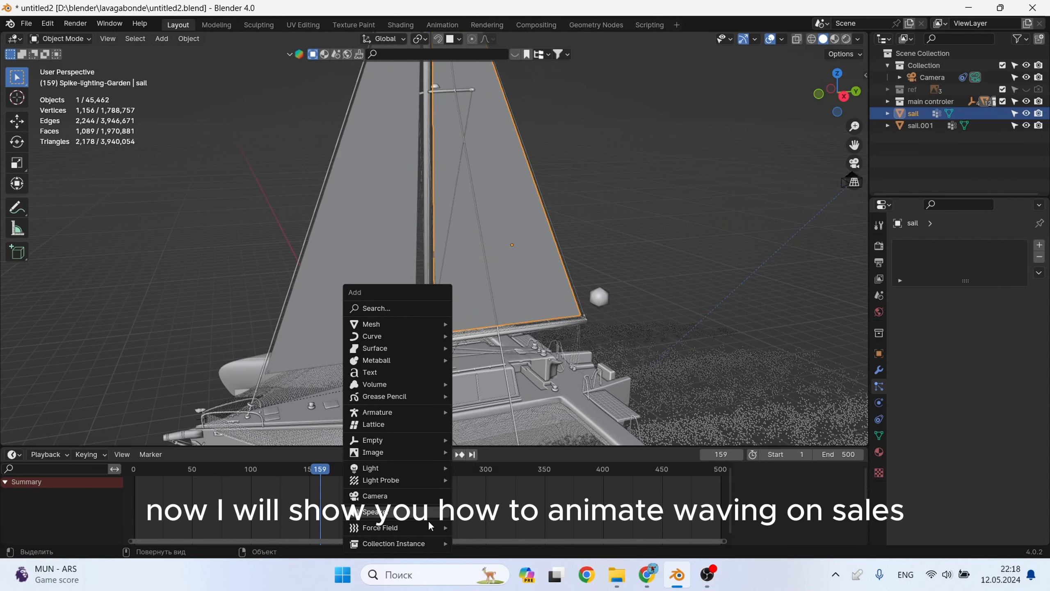
mouse_move(430, 528)
left_click(486, 383)
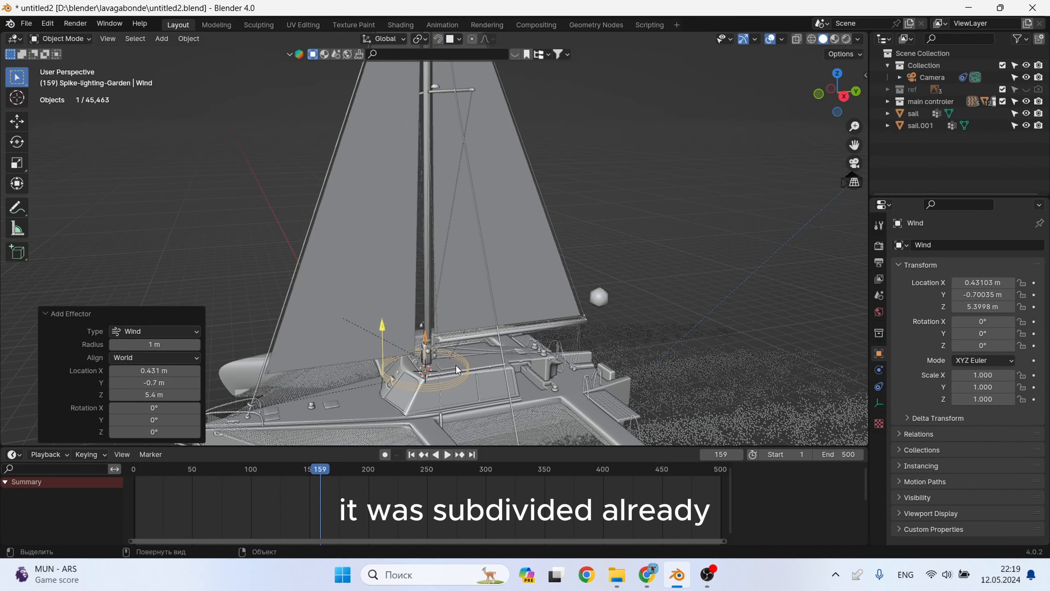
- Rotate the wind about -41° around the X axis and set its strength to 15
key("r")
key("x")
left_click(461, 380)
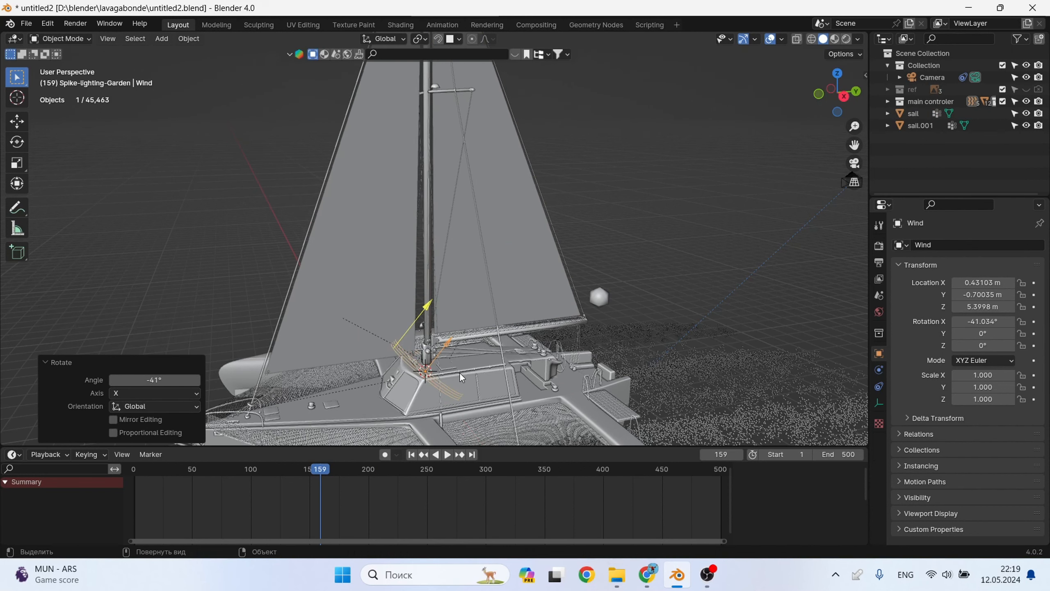
left_click(879, 370)
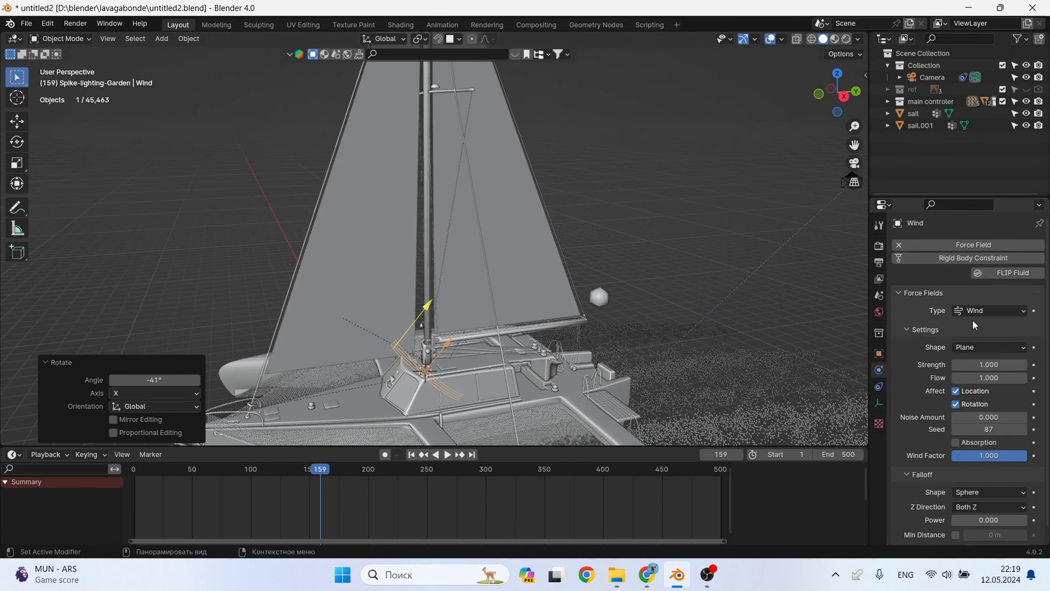
key("Return")
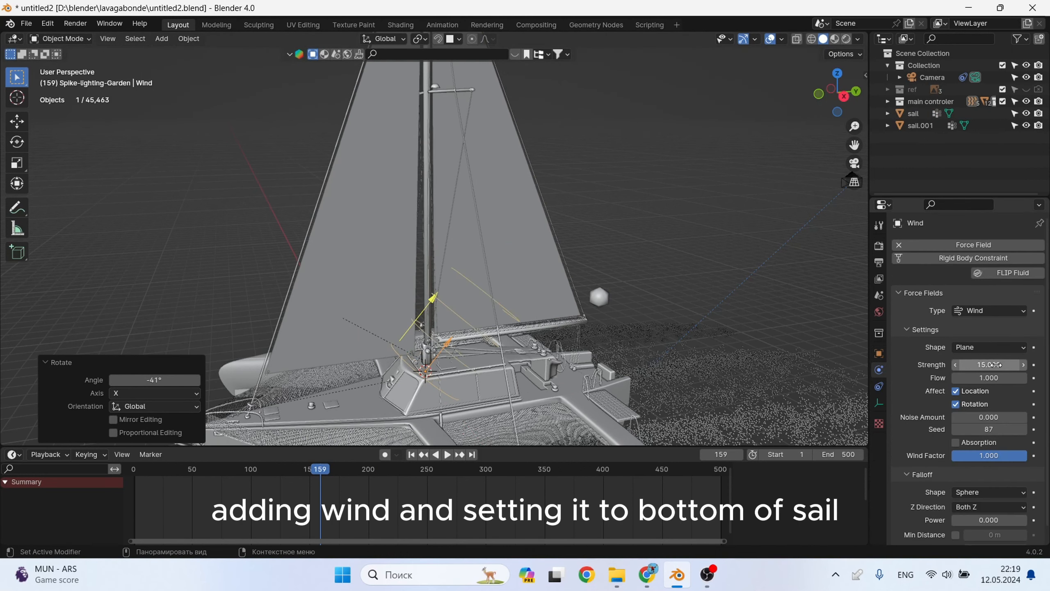
- In the aft sail's mesh, select the vertices along the mast edge, the bottom edge and the top corner
left_click(503, 251)
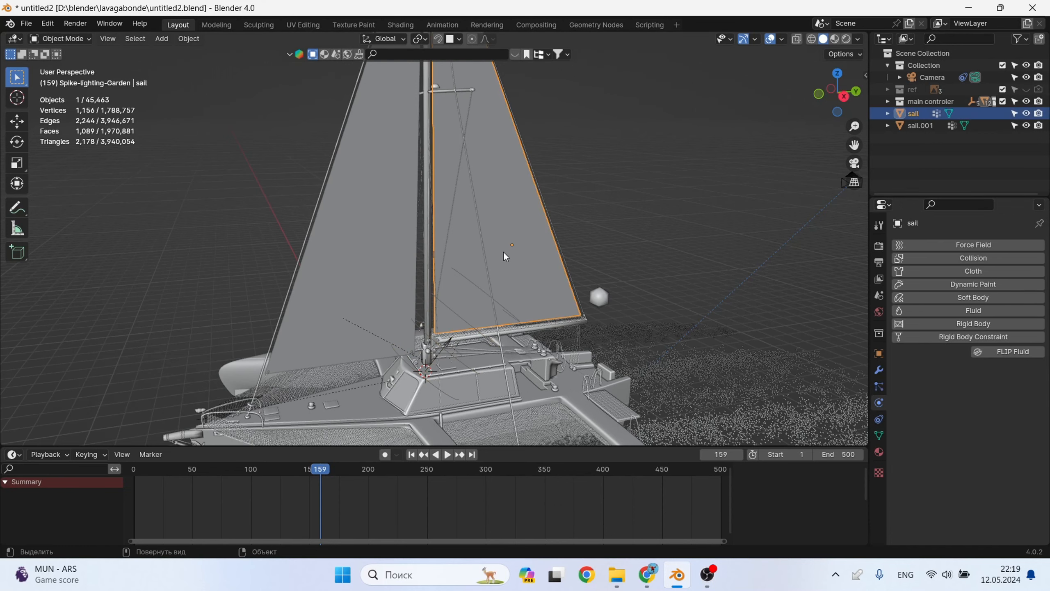
key("Tab")
middle_click_drag(519, 262, 537, 322)
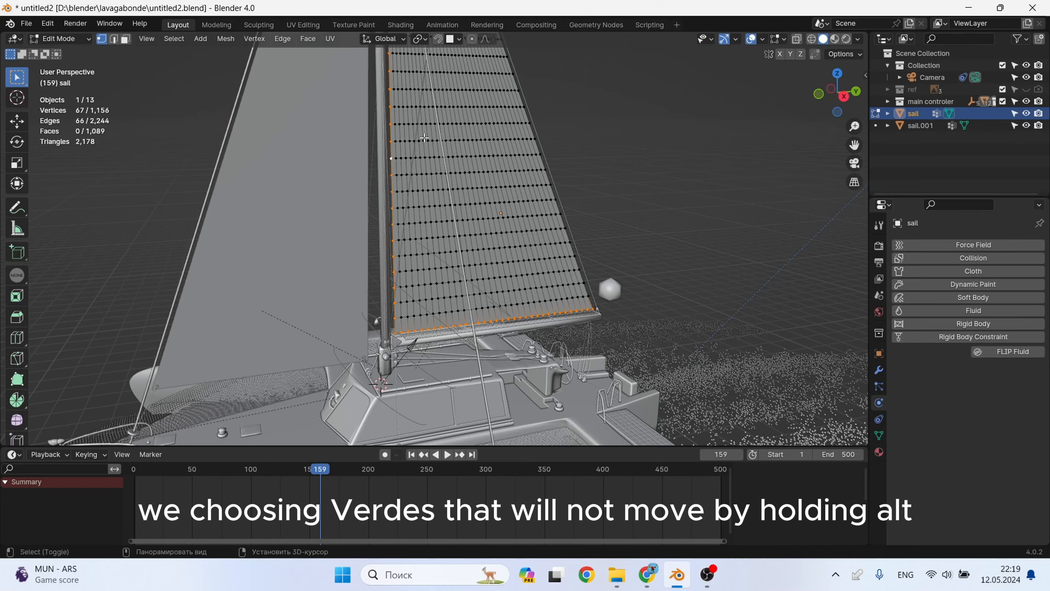
mouse_move(424, 138)
middle_mouse_down()
mouse_move(413, 124)
mouse_move(440, 128)
middle_mouse_up()
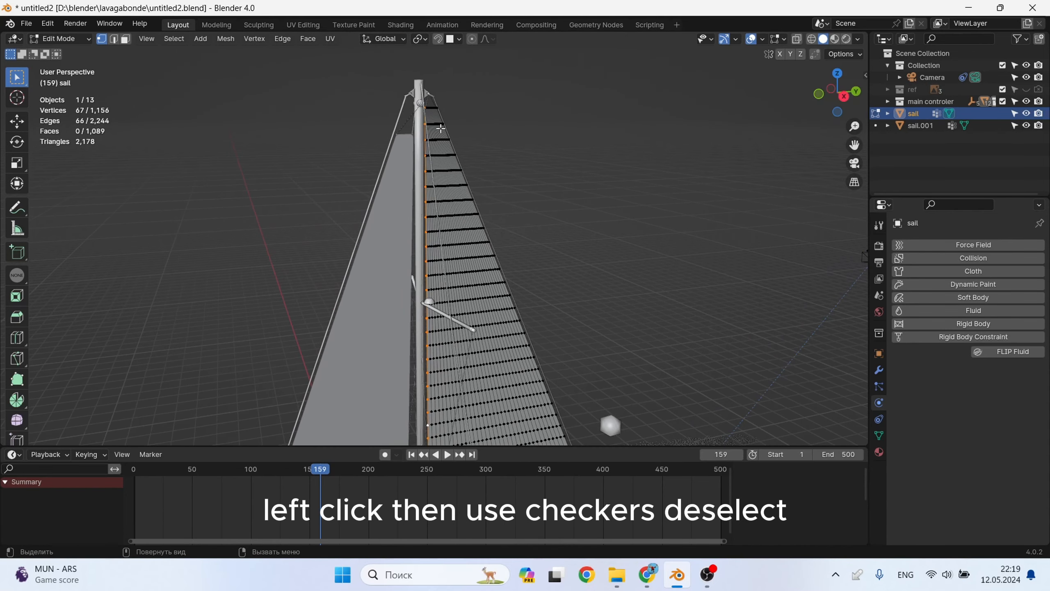
left_click_drag(420, 111, 417, 120, "shift")
- Thin the sail's edge selection with Checker Deselect, alternating one deselected and one selected vertex
left_click(174, 39)
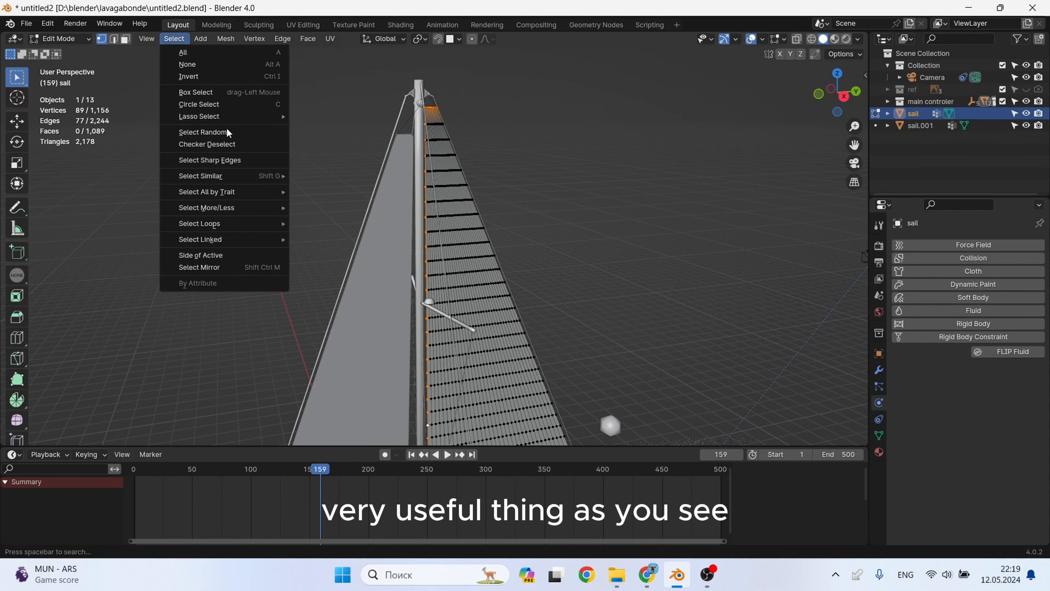
left_click(215, 144)
middle_click_drag(451, 160, 420, 122)
scroll(466, 266, "down", 4)
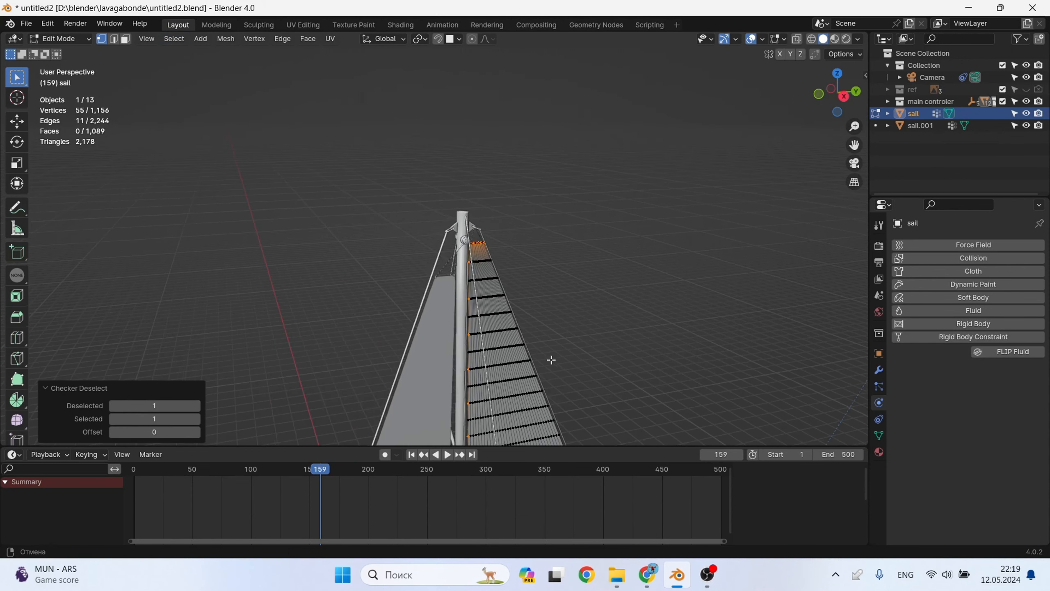
middle_click_drag(555, 373, 485, 161, "shift")
middle_click_drag(504, 431, 489, 241, "shift")
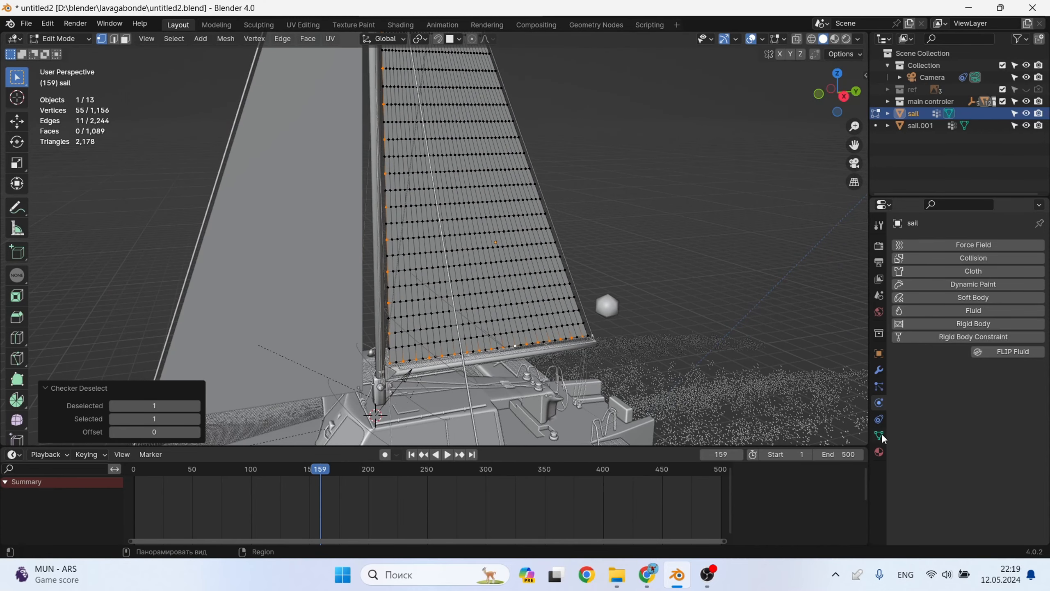
- Create a new vertex group on the sail, assign the selected edge vertices to it, and return to Object Mode
left_click(879, 435)
left_click(1034, 283)
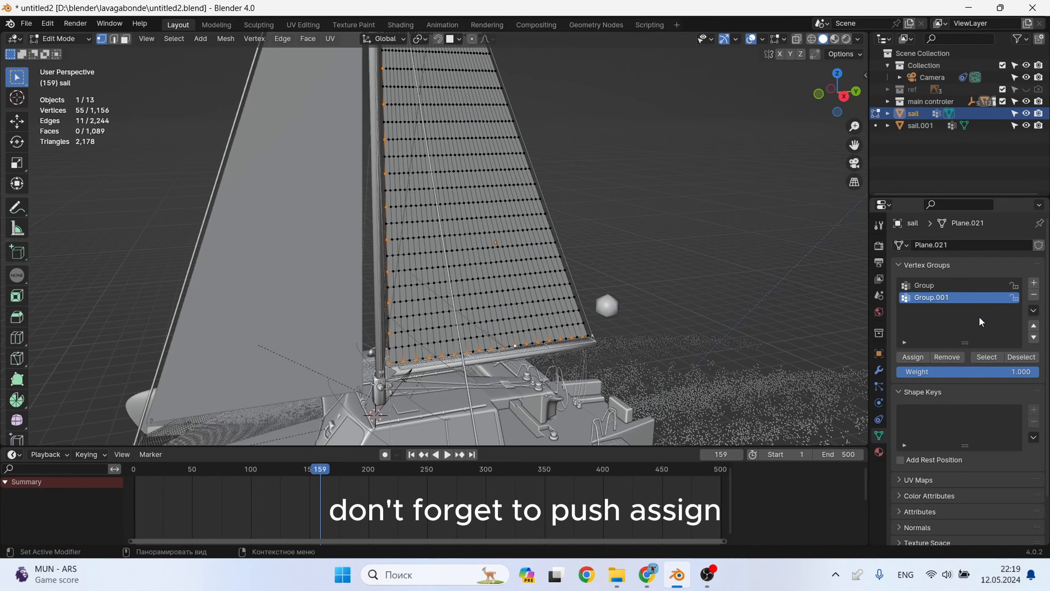
left_click(911, 357)
key("Tab")
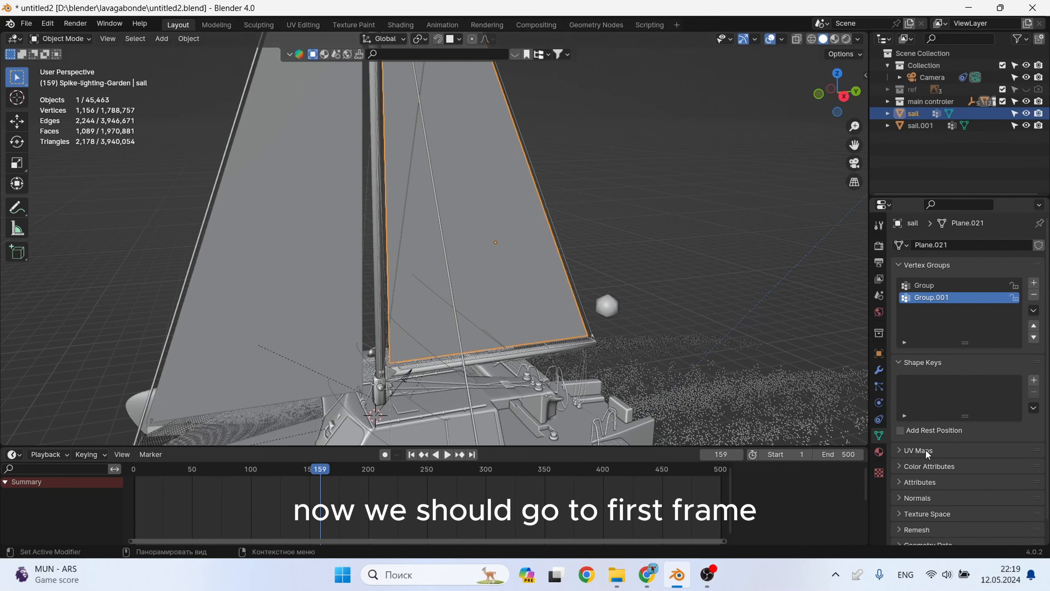
- Add Cloth physics to the sail, return to the first frame, and apply the Cotton preset
left_click(879, 402)
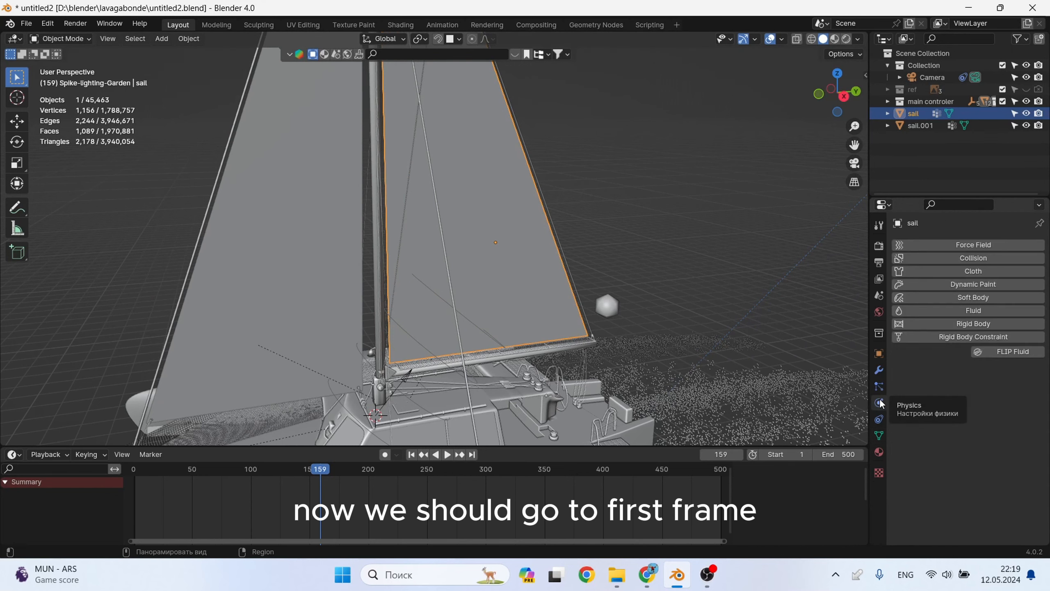
left_click(965, 271)
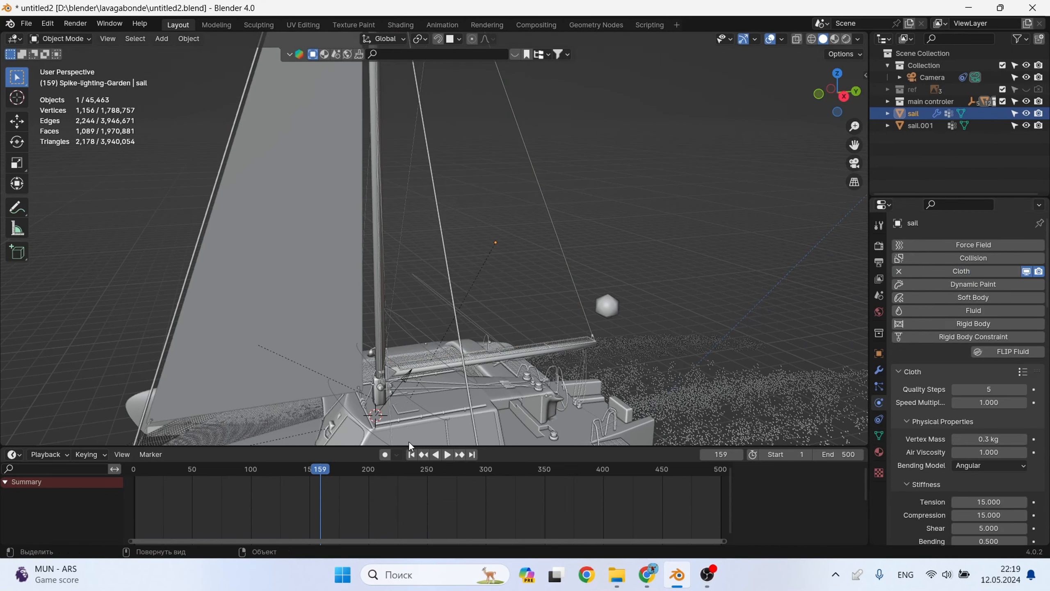
left_click(412, 455)
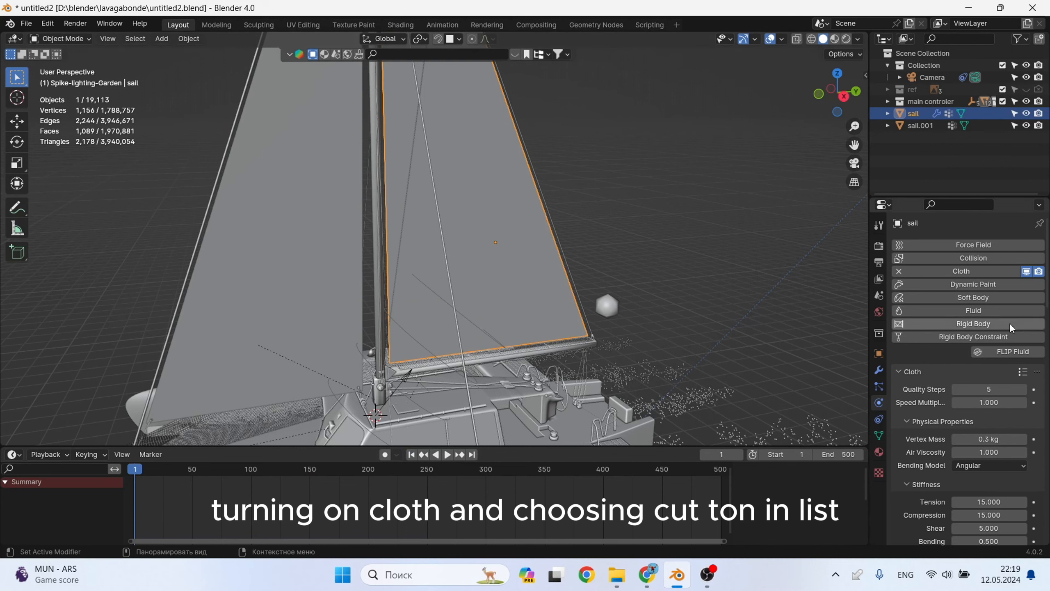
left_click(1022, 372)
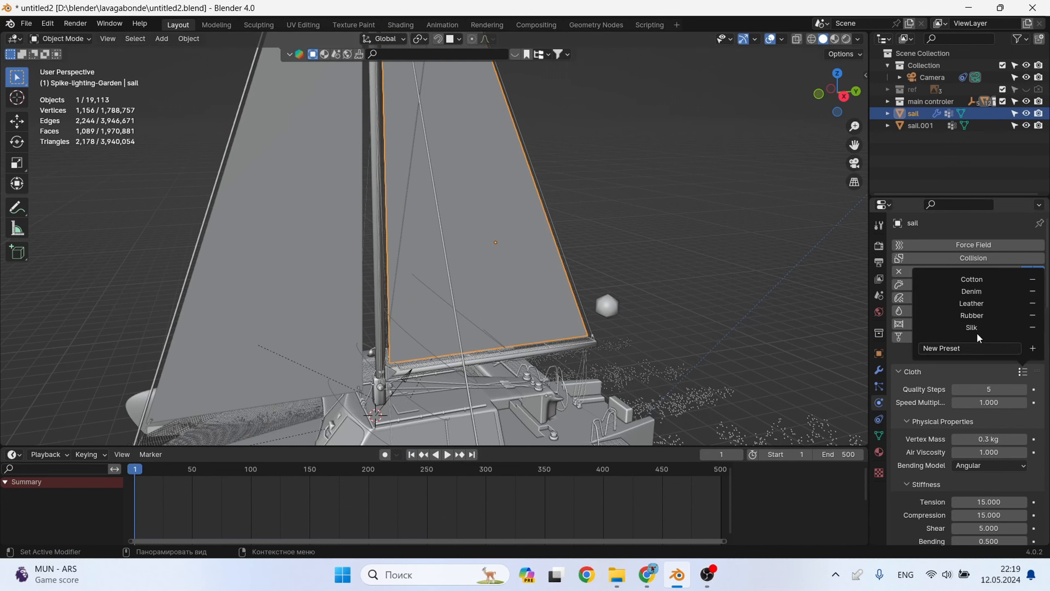
left_click(980, 280)
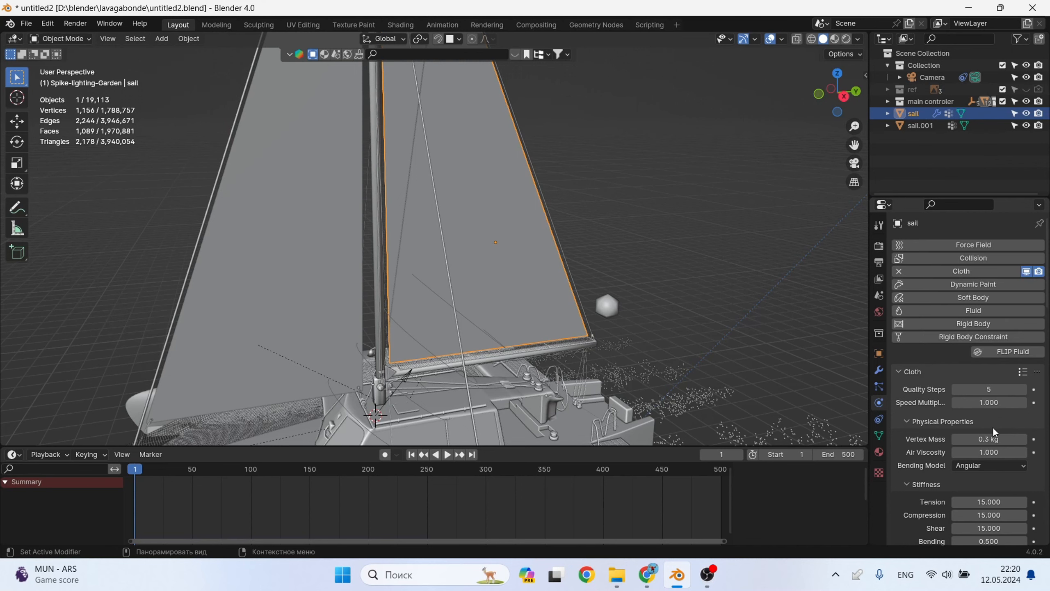
- Set the aft sail's cloth pin group to Group.001
scroll(993, 427, "down", 4)
scroll(993, 427, "down", 20)
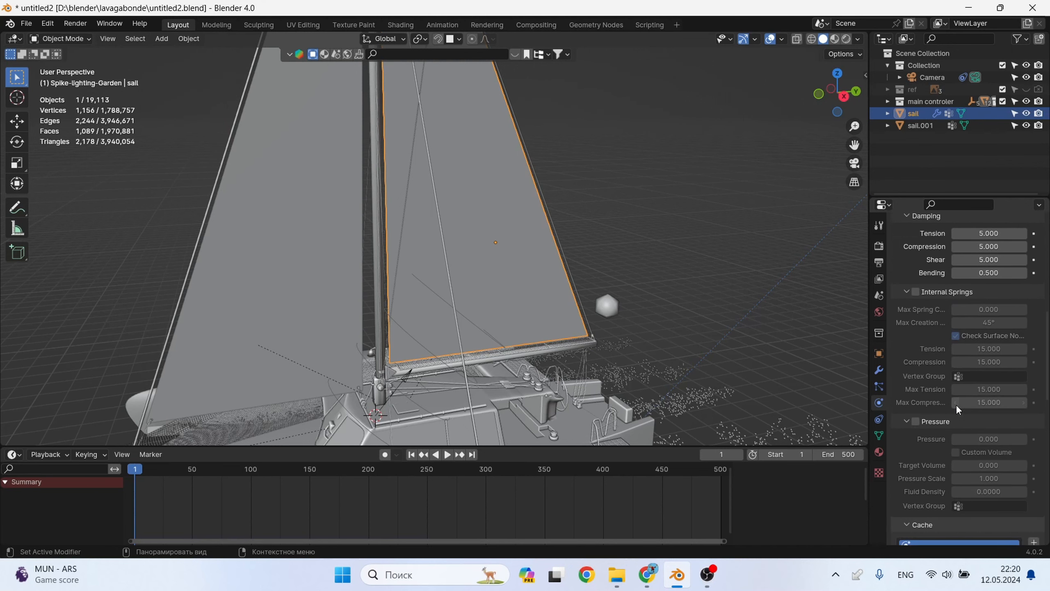
scroll(968, 397, "down", 4)
scroll(974, 422, "up", 11)
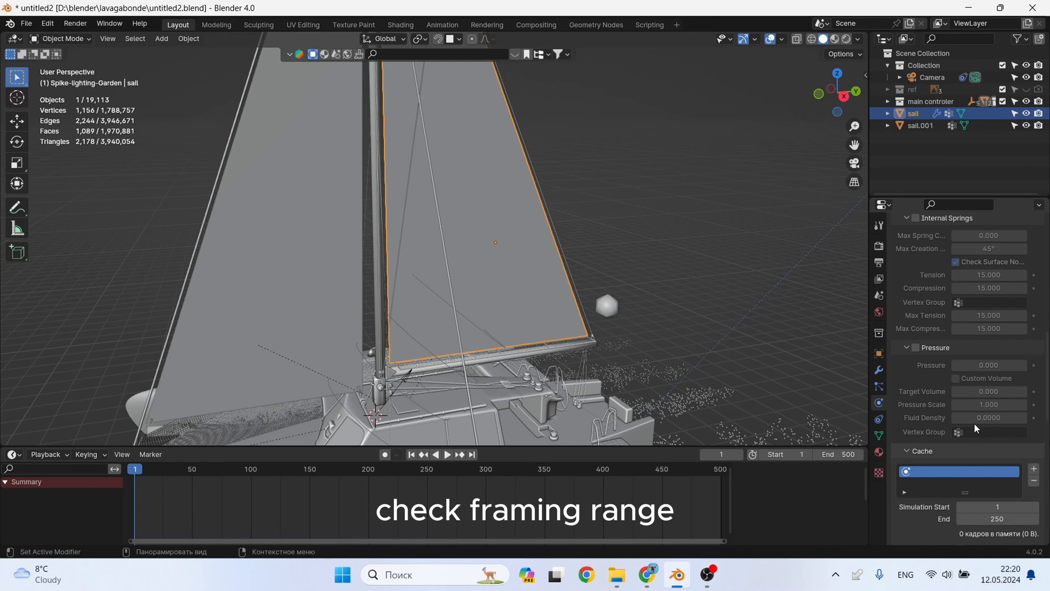
scroll(974, 422, "down", 12)
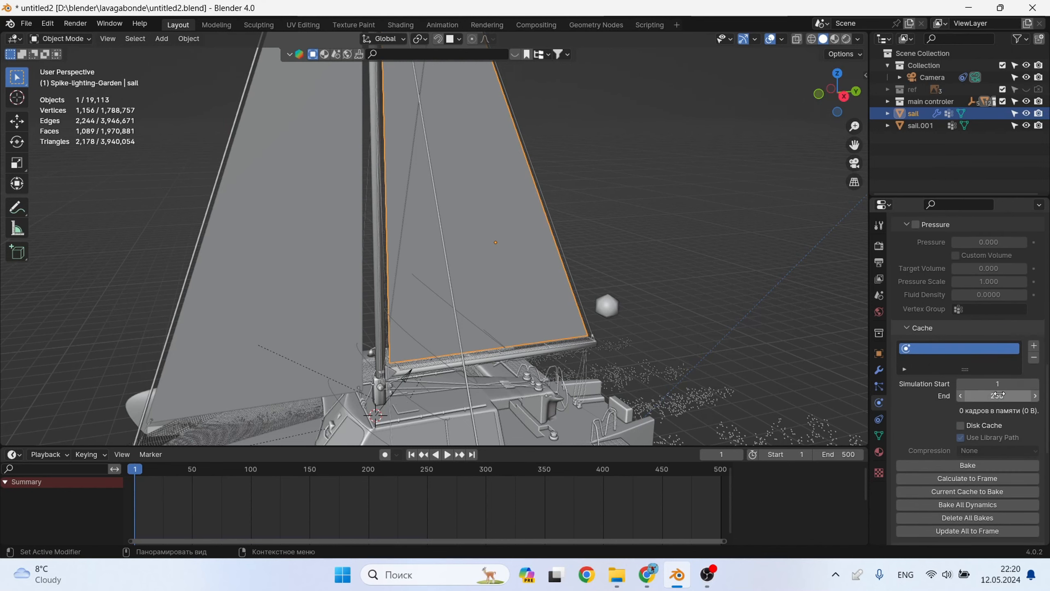
scroll(1009, 377, "down", 6)
left_click(993, 420)
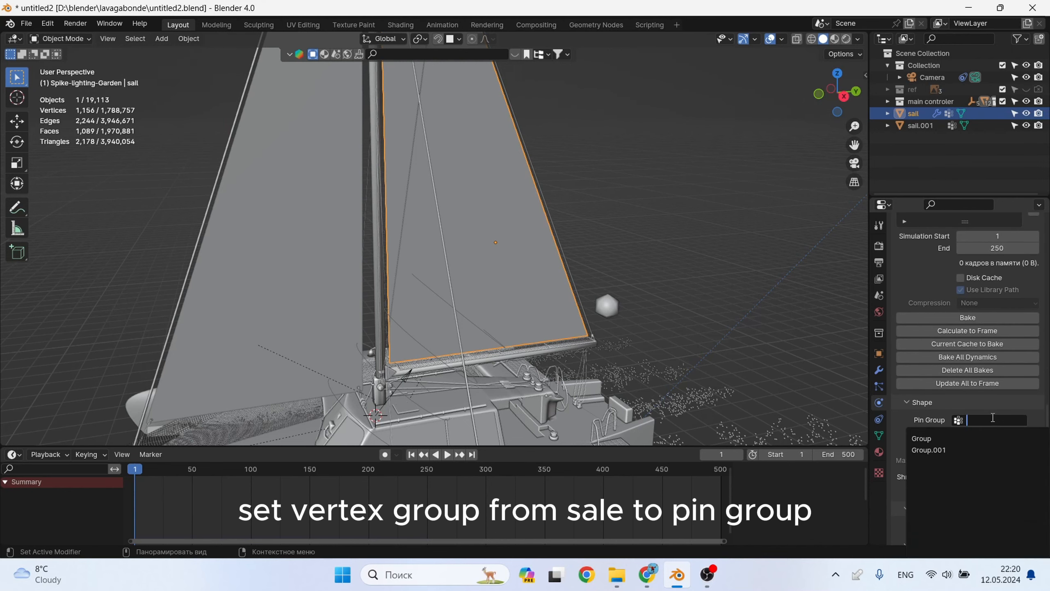
left_click(960, 450)
scroll(992, 469, "down", 5)
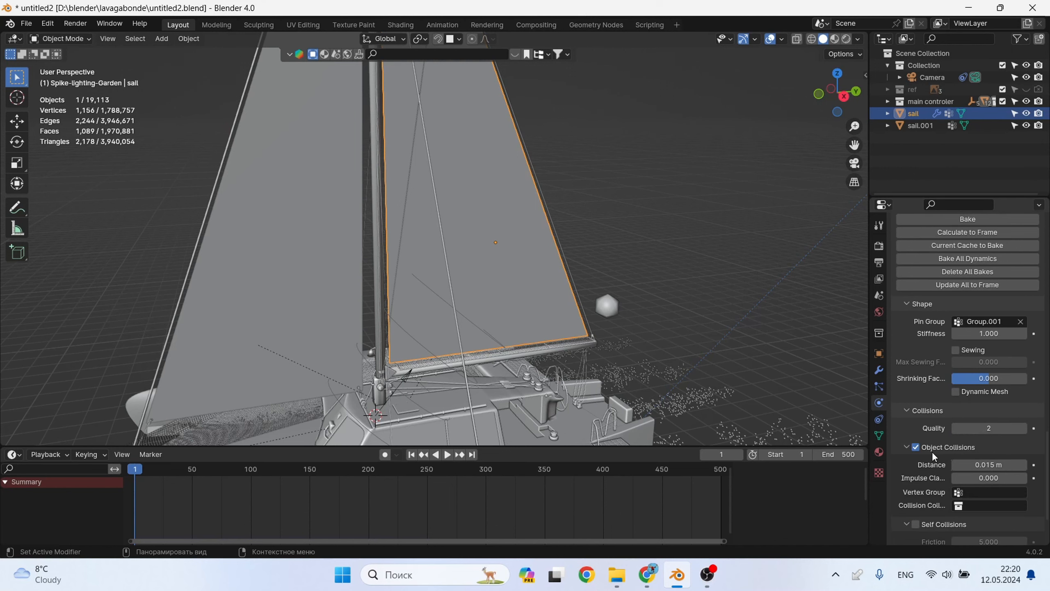
scroll(932, 451, "down", 2)
left_click(917, 500)
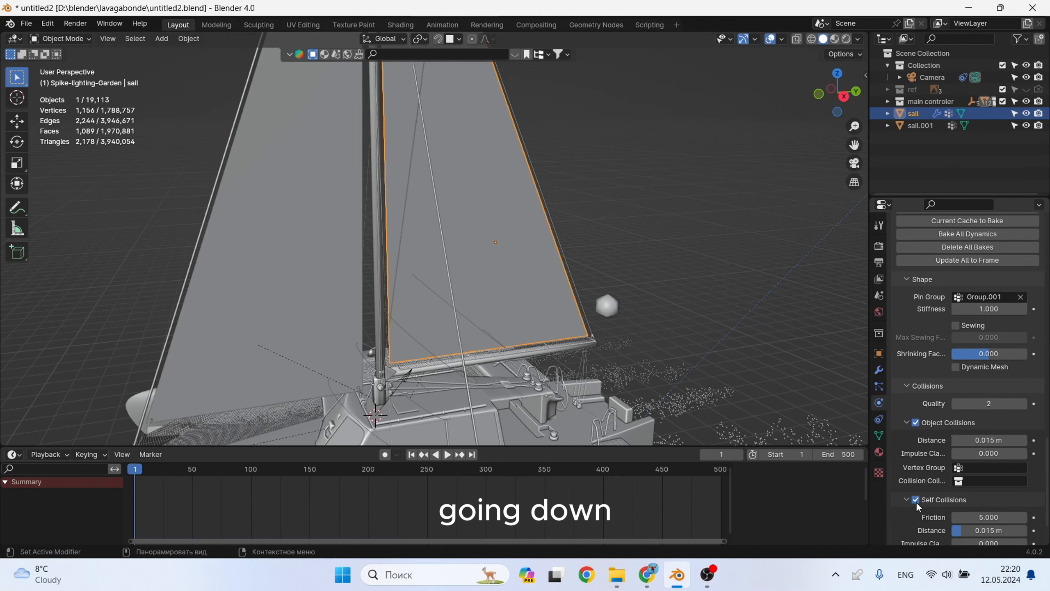
left_click(917, 499)
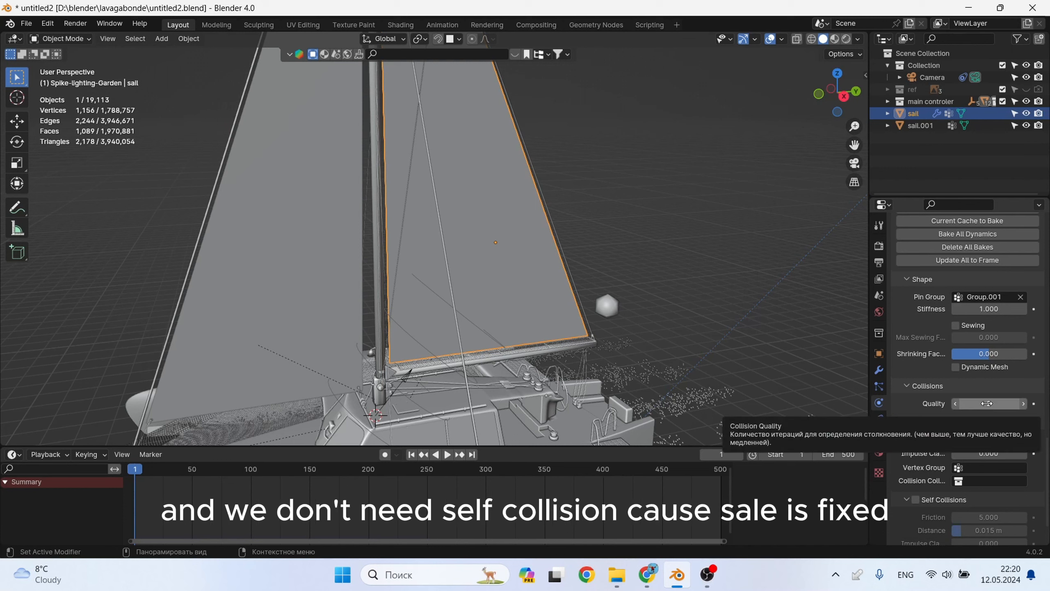
scroll(994, 385, "up", 5)
scroll(995, 385, "up", 15)
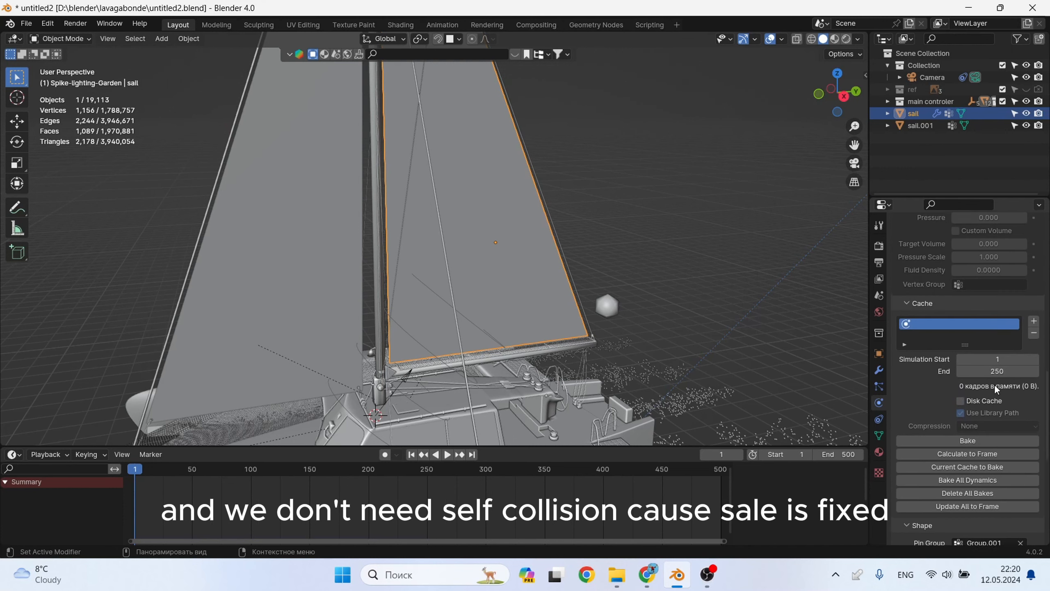
scroll(982, 311, "up", 8)
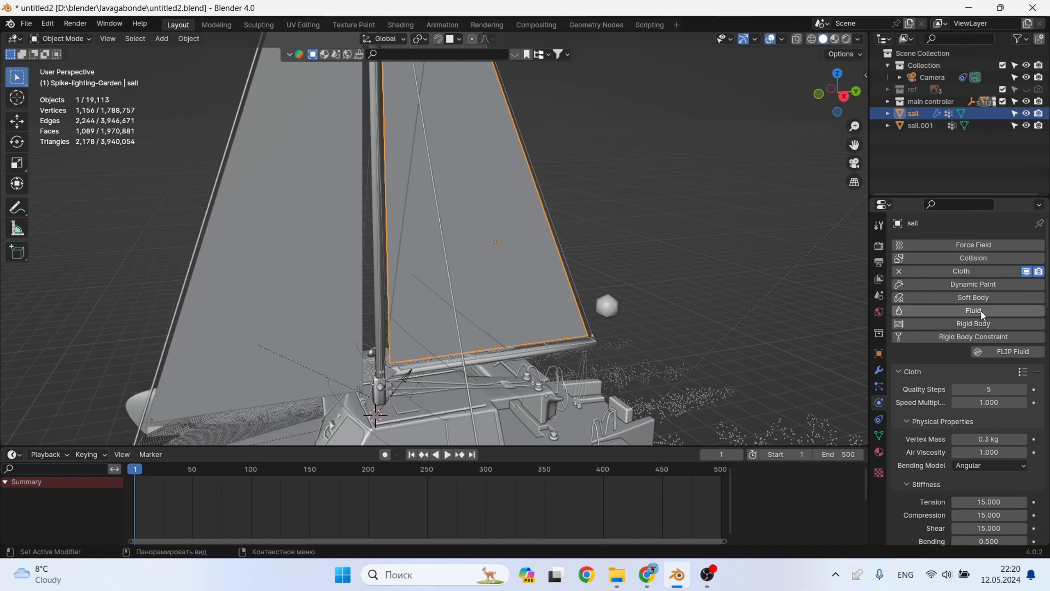
scroll(982, 331, "down", 14)
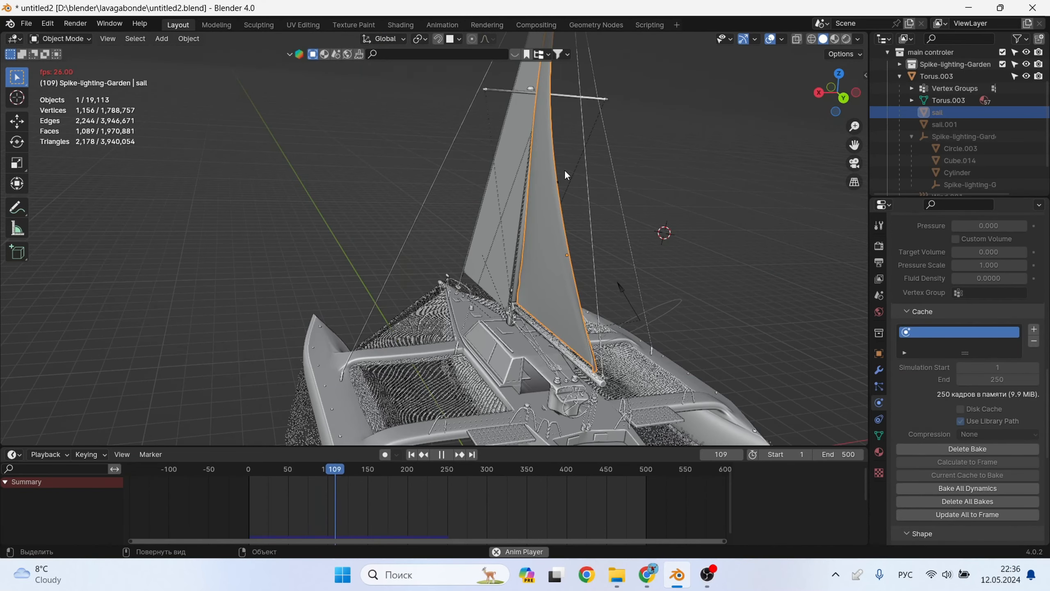
- Stop the playback, return to the first frame, and select the wind force field
key("space")
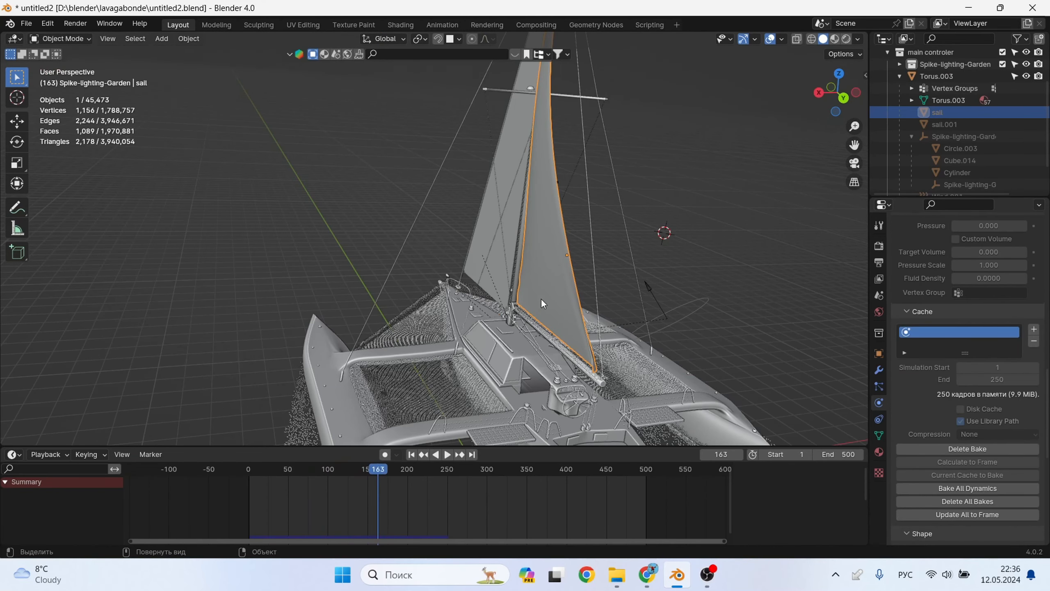
left_click(411, 454)
left_click(679, 286)
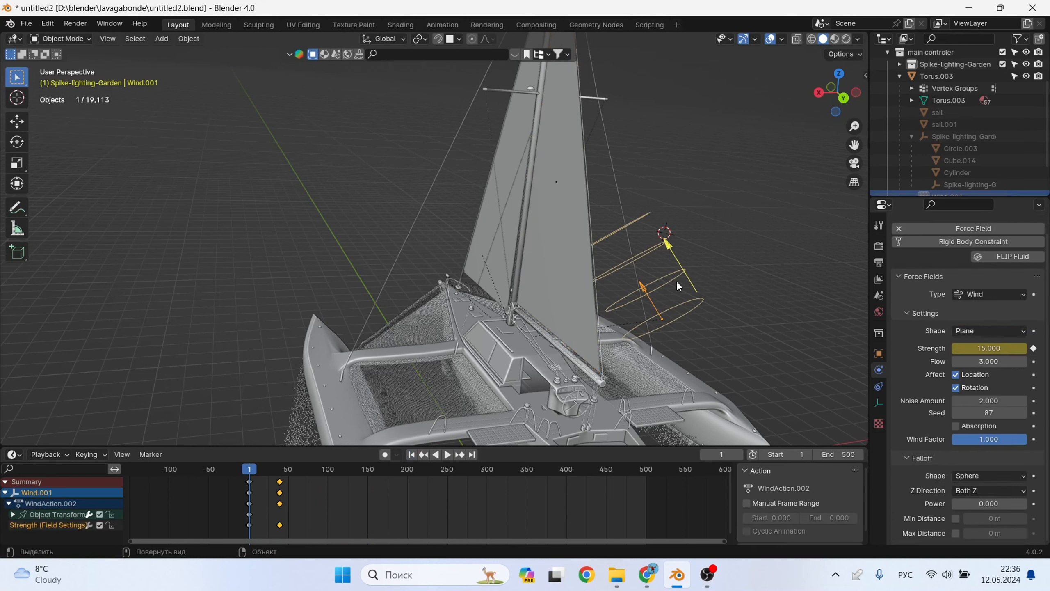
- Open a Graph Editor beside the viewport and set the strength of the wind's X Location Noise modifier to 10
right_click(533, 447)
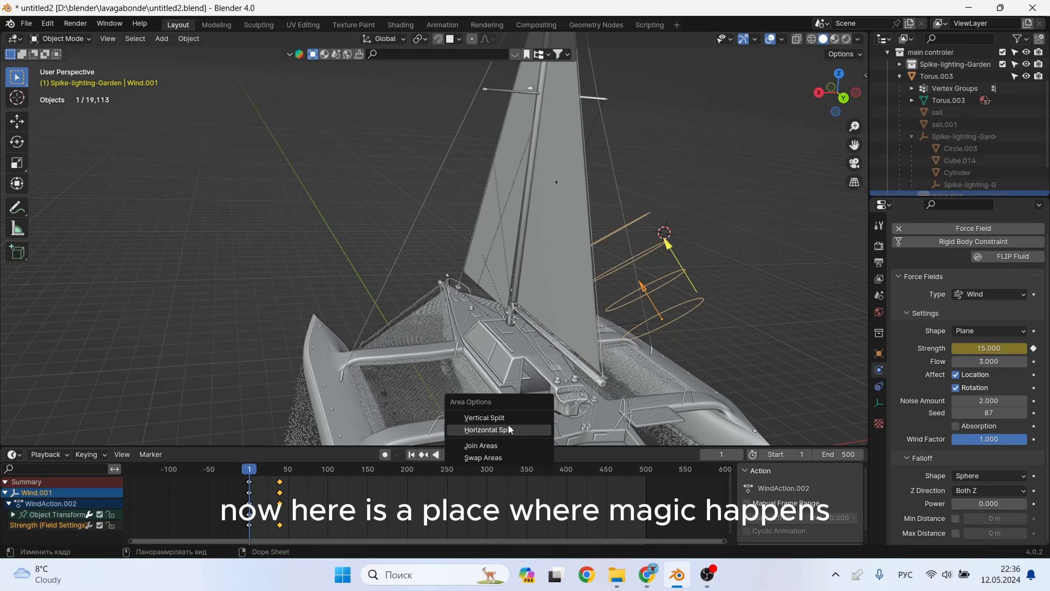
left_click(484, 418)
left_click(444, 137)
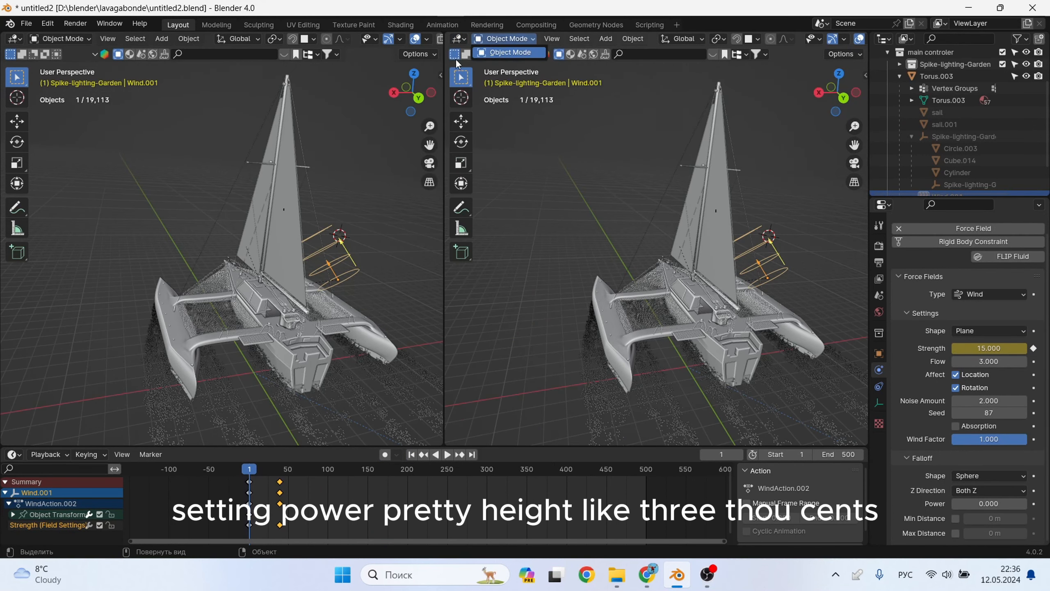
left_click(458, 39)
left_click(627, 102)
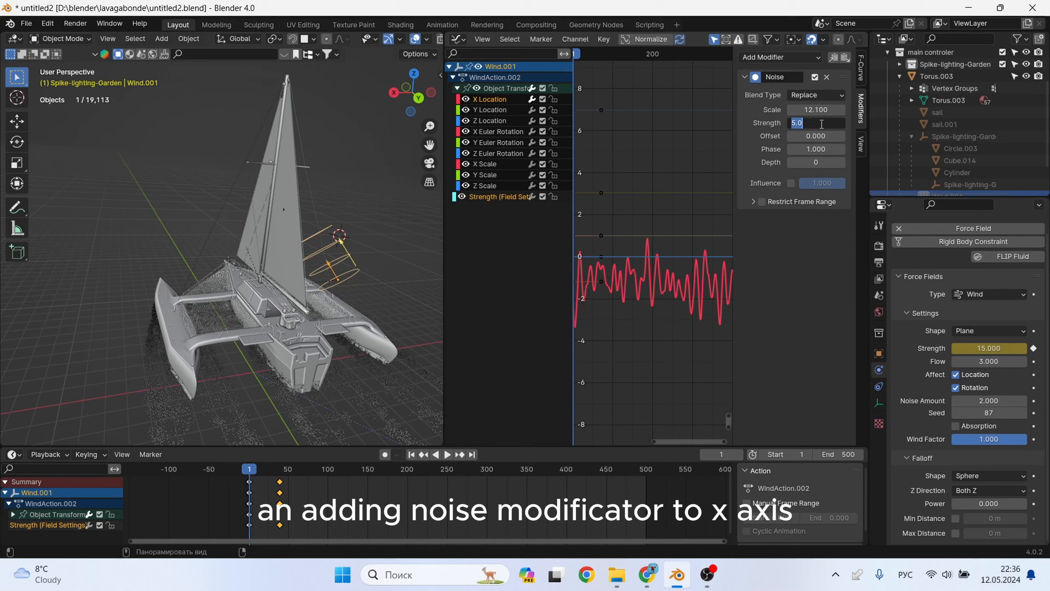
key("Return")
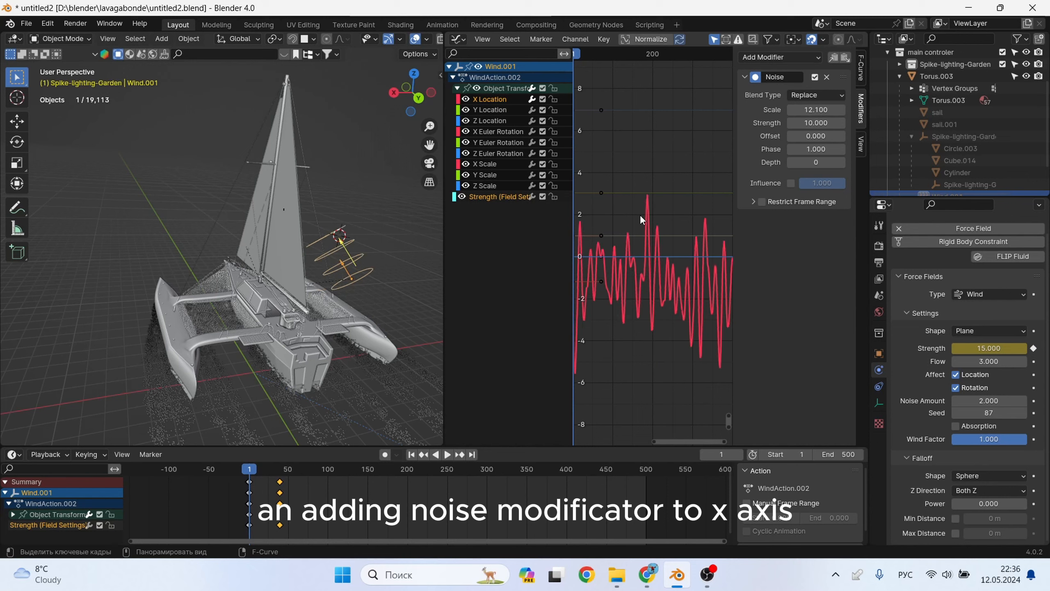
- Move the wind force field about 1.85 m along X and rotate it about -34.9° around Z
middle_click_drag(359, 269, 306, 286)
key("g")
key("x")
left_click(344, 281)
key("r")
key("z")
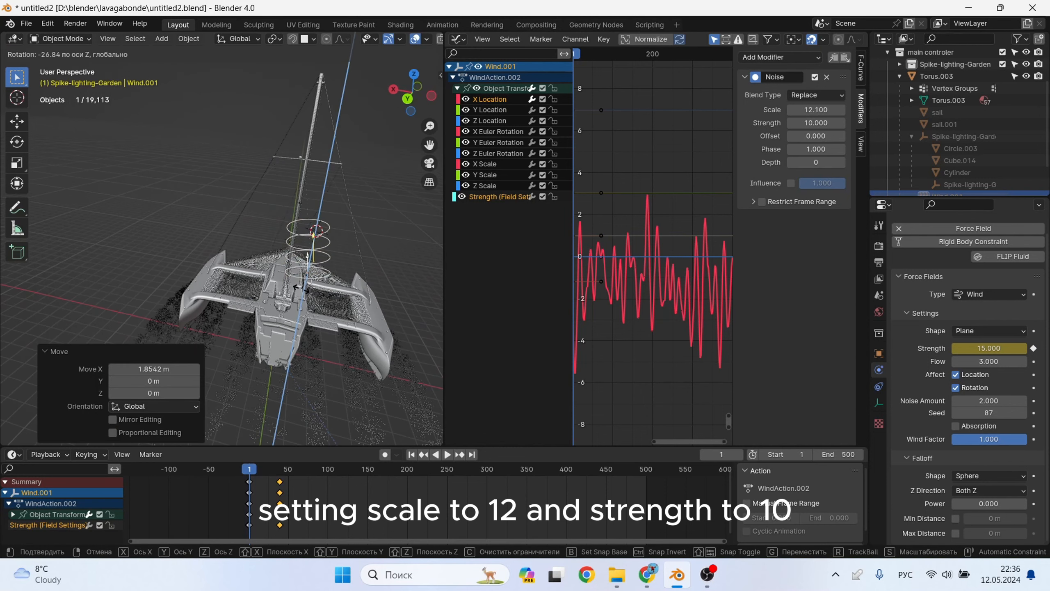
key("Escape")
- Shift the wind force field further along X and keyframe its transform at frame 1
key("g")
key("x")
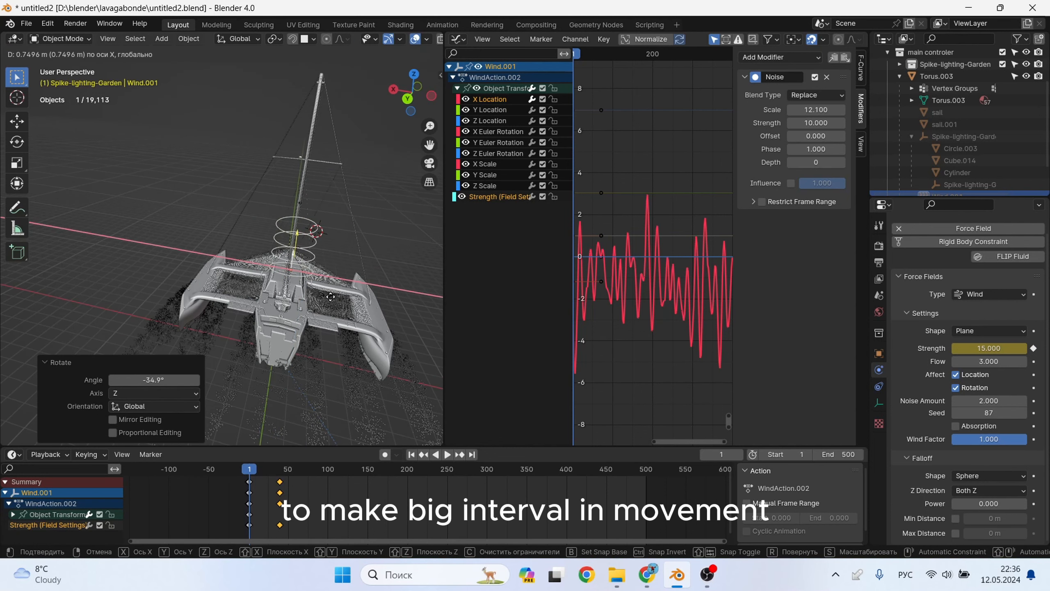
left_click(335, 277)
key("i")
left_click(321, 271)
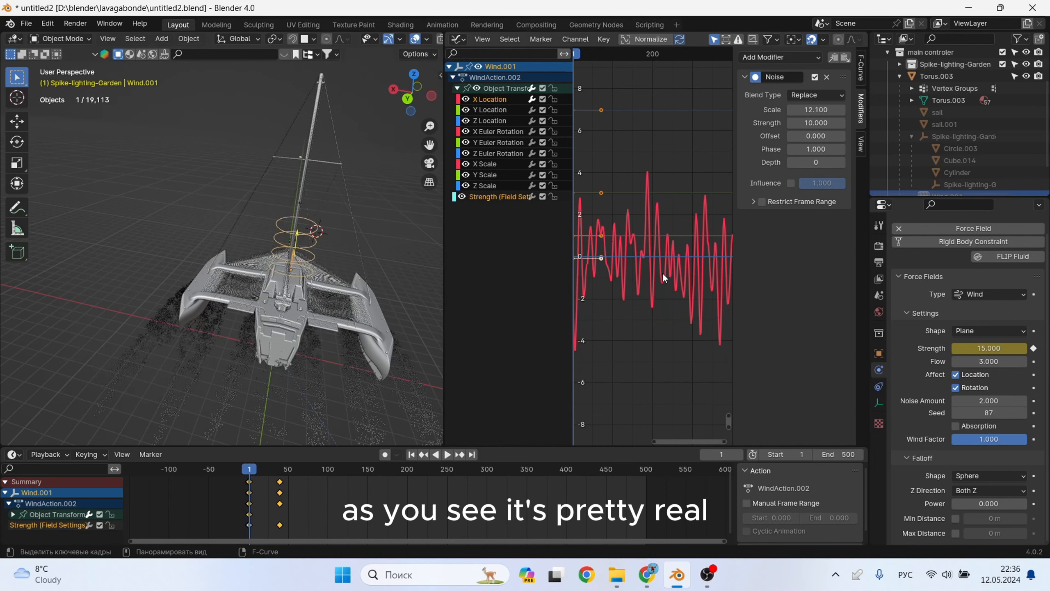
- Join the Graph Editor area back into the 3D viewport
right_click(443, 286)
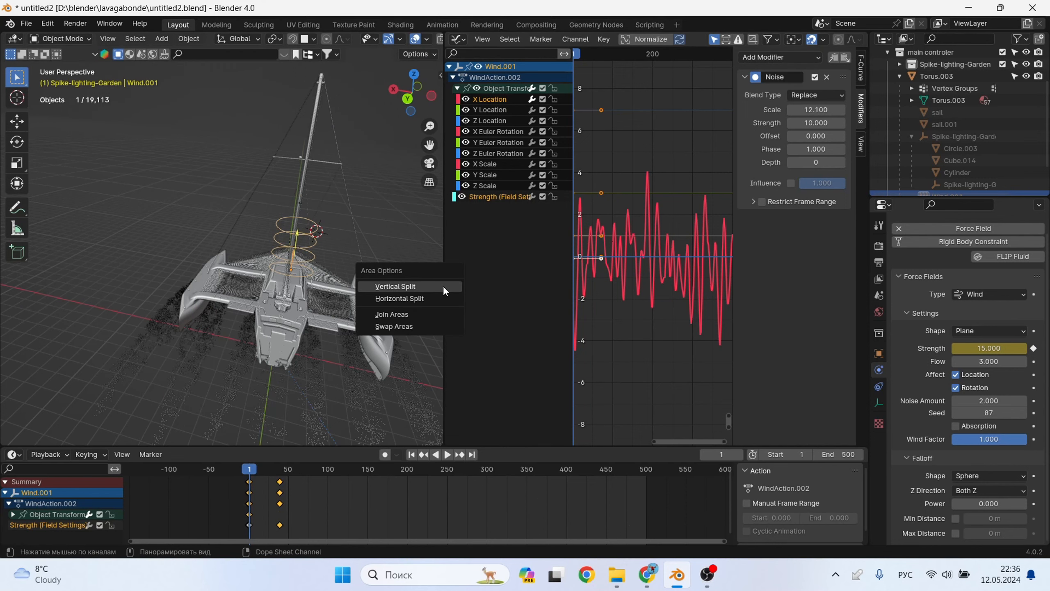
left_click(438, 309)
middle_click_drag(728, 356, 668, 203)
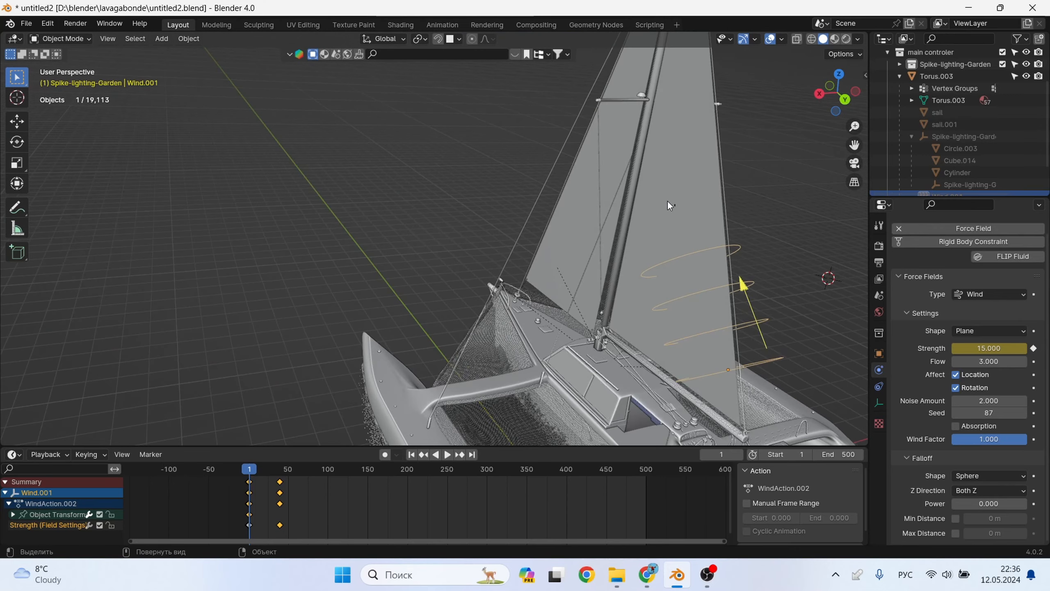
- Delete the aft sail's existing cloth bake and bake its simulation again
left_click(668, 203)
scroll(986, 468, "down", 10)
scroll(987, 468, "down", 3)
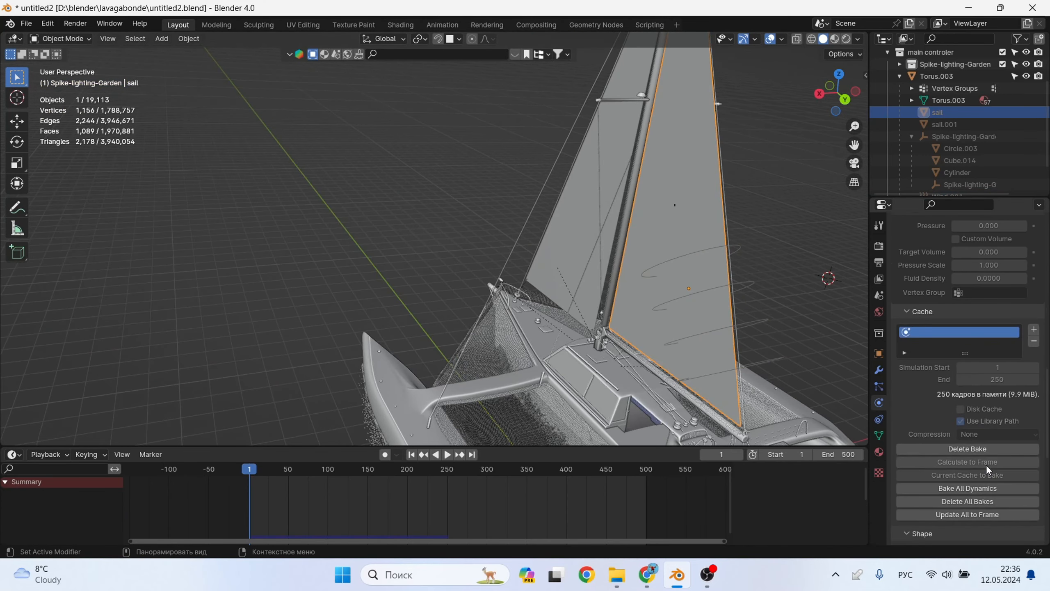
left_click(983, 449)
left_click(981, 448)
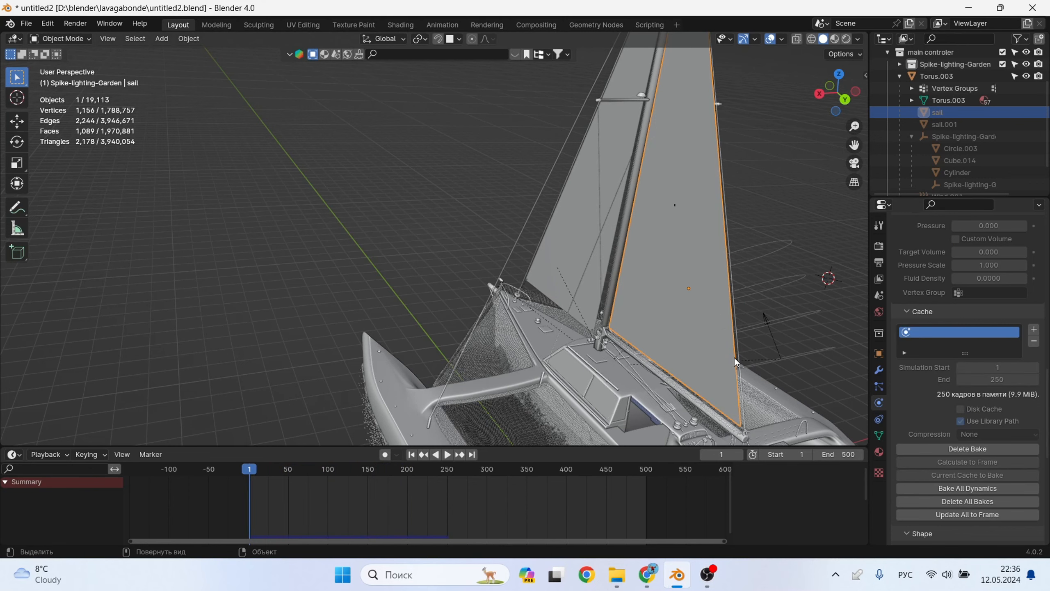
- Play the animation to examine how the rebaked aft sail waves in the wind
key("space")
middle_click_drag(704, 350, 733, 350)
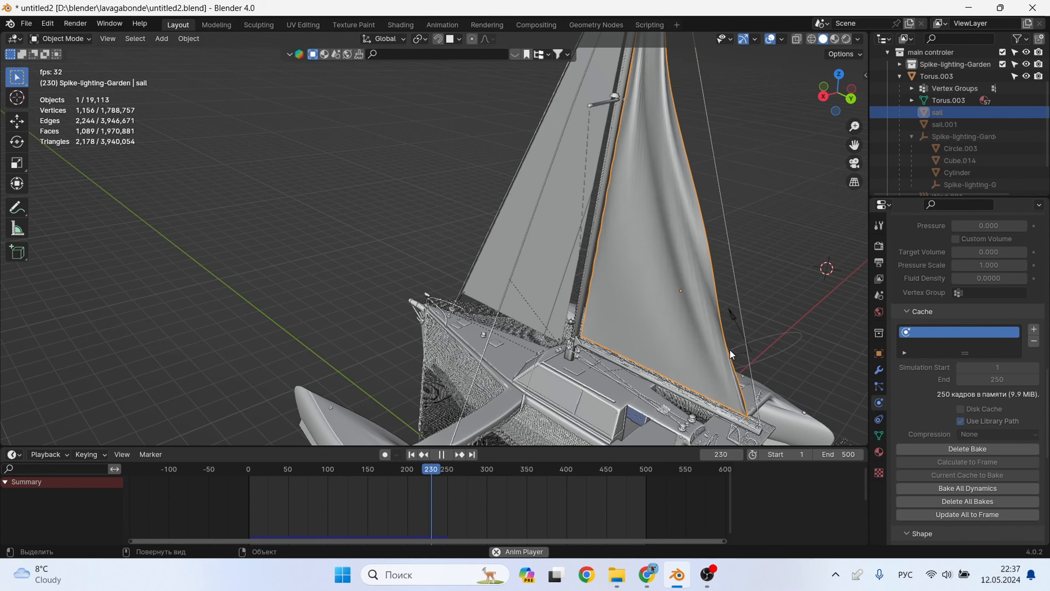
key("space")
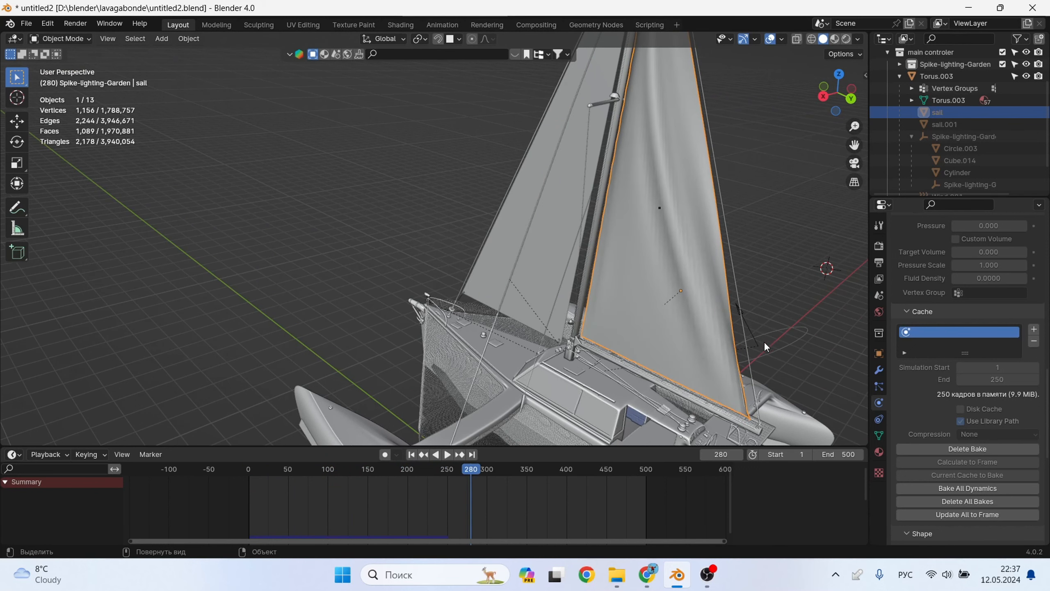
- Select the wind force field and save the project file
middle_click_drag(764, 341, 670, 365, "shift")
middle_click_drag(583, 333, 624, 339)
left_click(713, 326)
key("ctrl+s")
- Replay the animation from the first frame to review the whole trimaran with its sail and bubble wake
scroll(640, 352, "down", 5)
middle_click_drag(695, 375, 637, 339, "shift")
left_click(412, 455)
key("space")
middle_click_drag(578, 358, 573, 365)
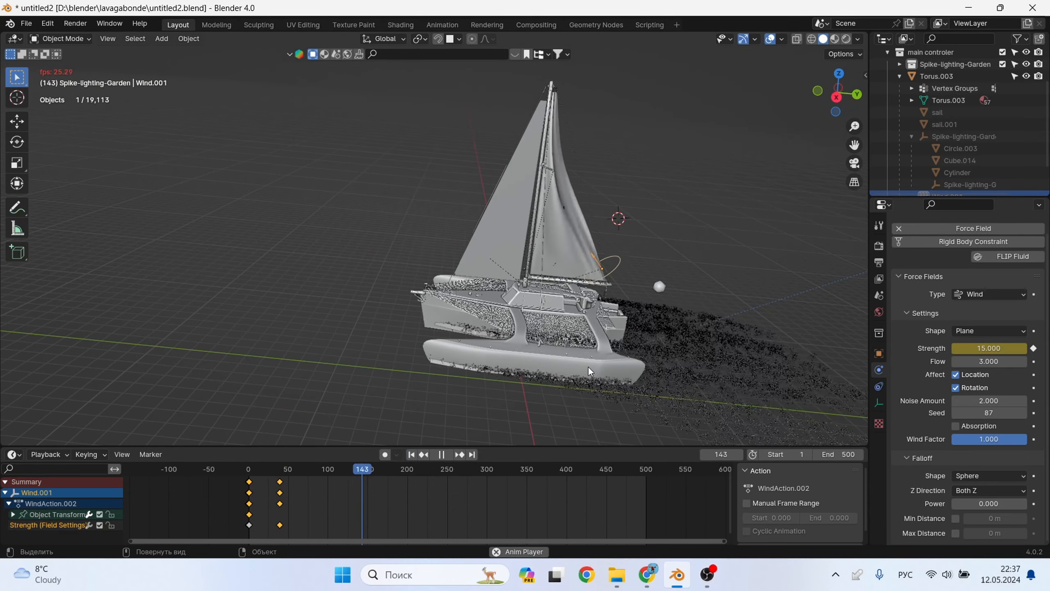
key("space")
middle_click_drag(561, 362, 537, 353)
- Reset the 3D cursor to the world origin and add a plane there for the ocean
key("shift+s")
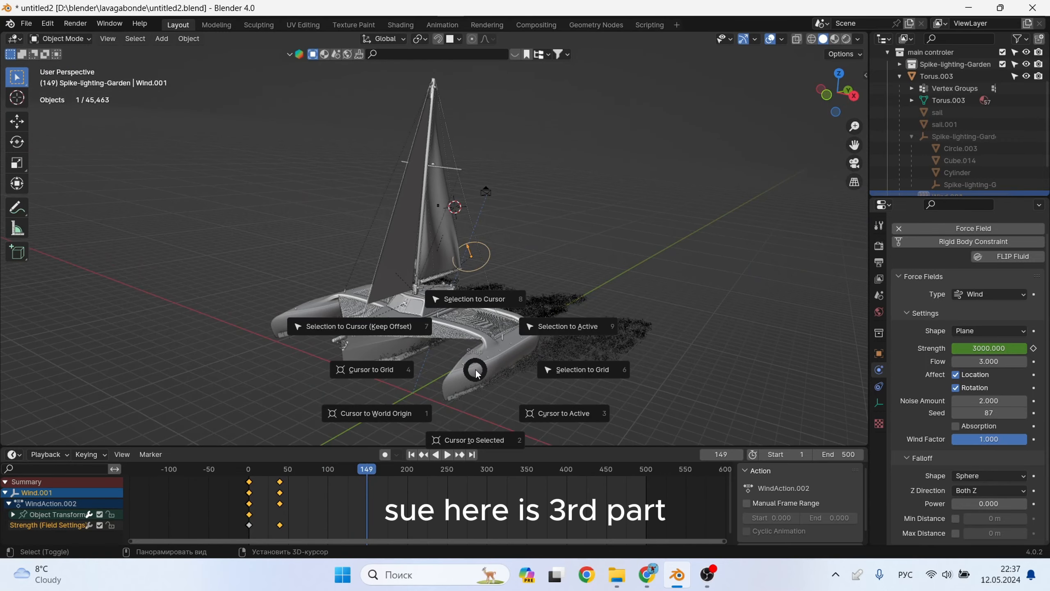
left_click(407, 416)
key("shift+a")
mouse_move(411, 184)
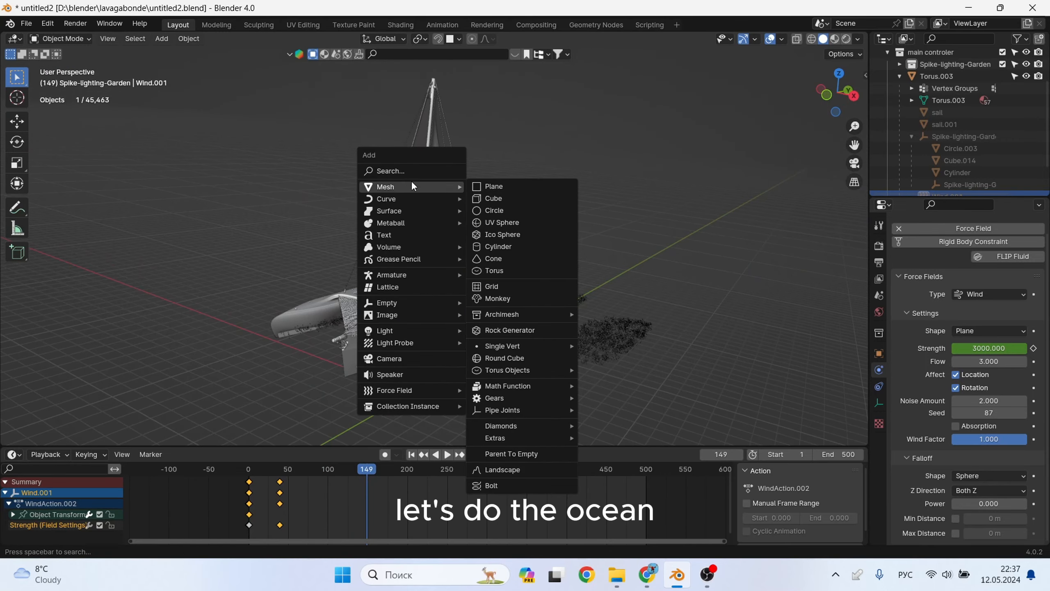
left_click(492, 184)
- Scale the plane up by a factor of 5 and again by a factor of 10
middle_click_drag(492, 342, 464, 349)
type("s")
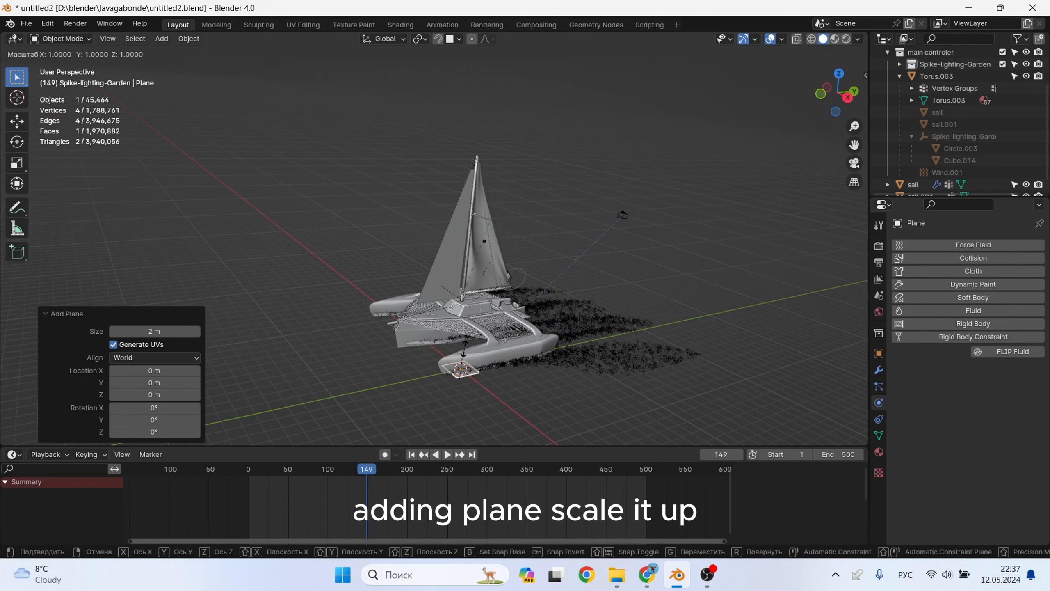
type("5")
key("Return")
type("s")
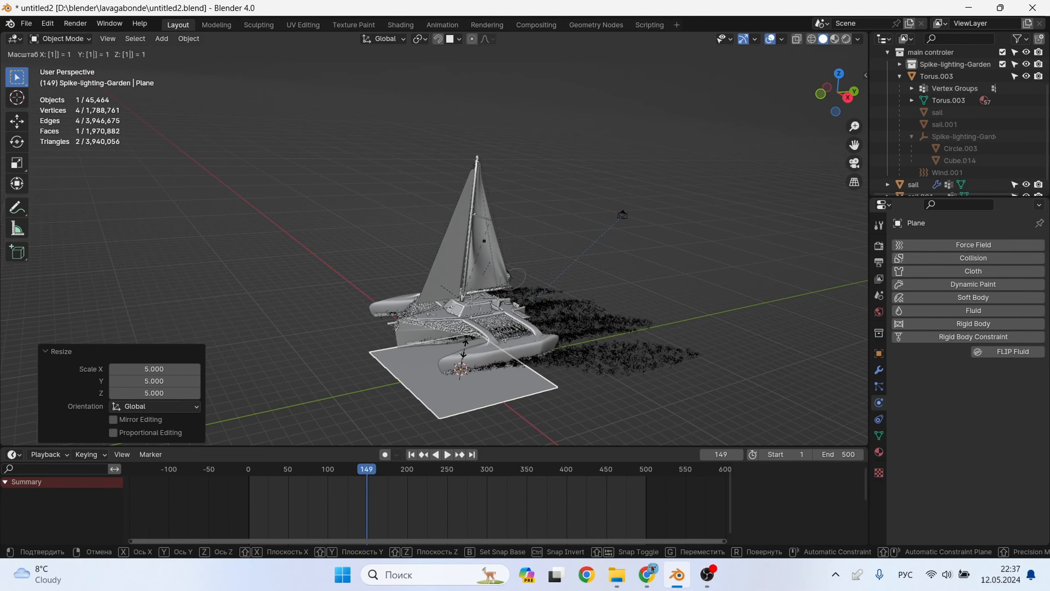
type("10")
key("Return")
- Raise the plane about 3.24 m along Z to the hulls' waterline
middle_click_drag(512, 348, 517, 283)
key("g")
key("z")
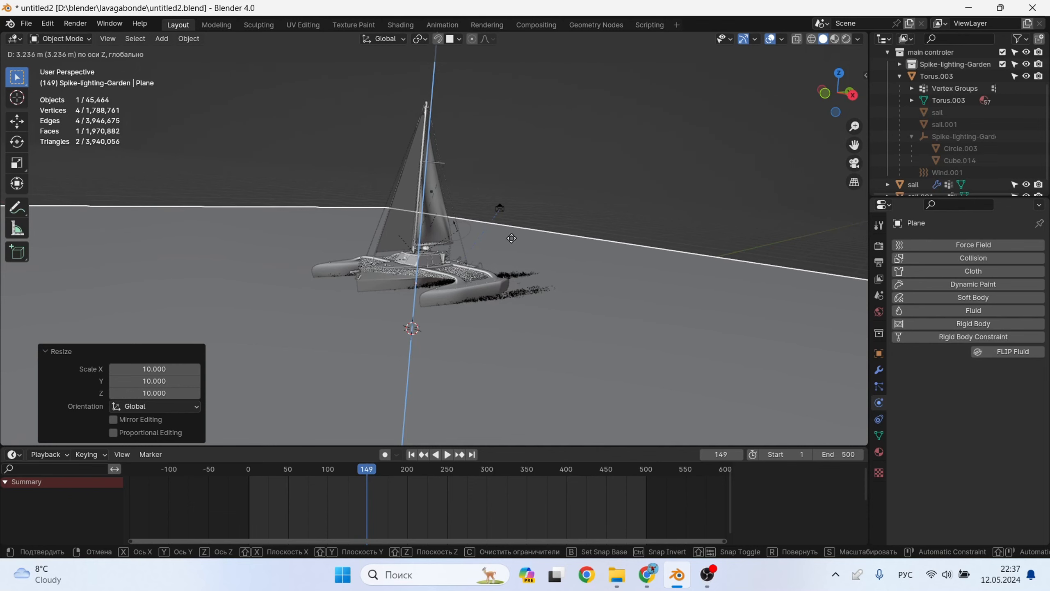
left_click(511, 239)
- Narrow the plane to about 0.6 of its width along X and adjust its length along Y
middle_click_drag(491, 315, 515, 330)
scroll(515, 330, "down", 7)
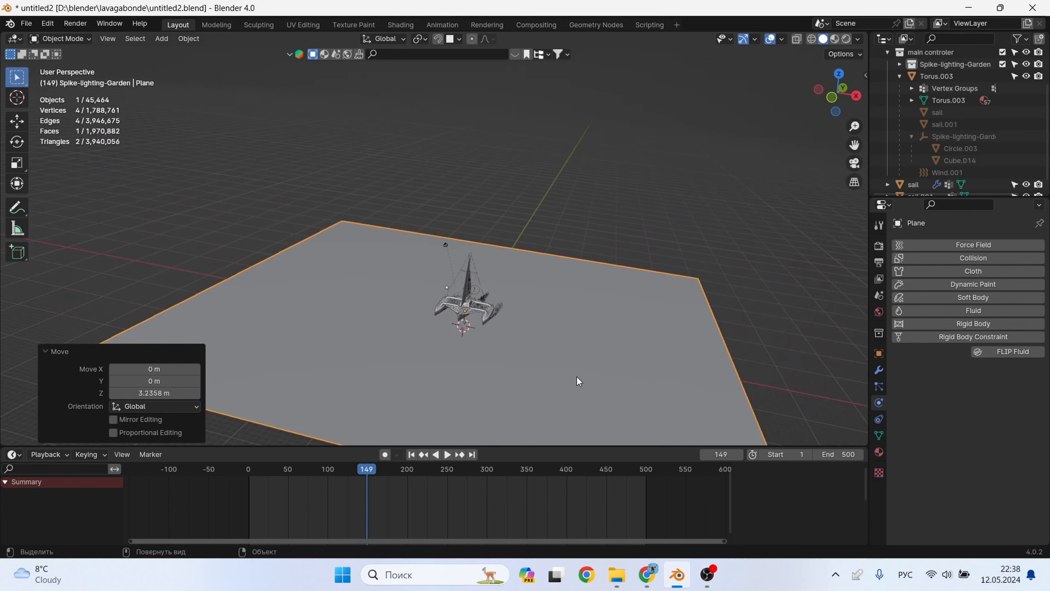
key("s")
key("x")
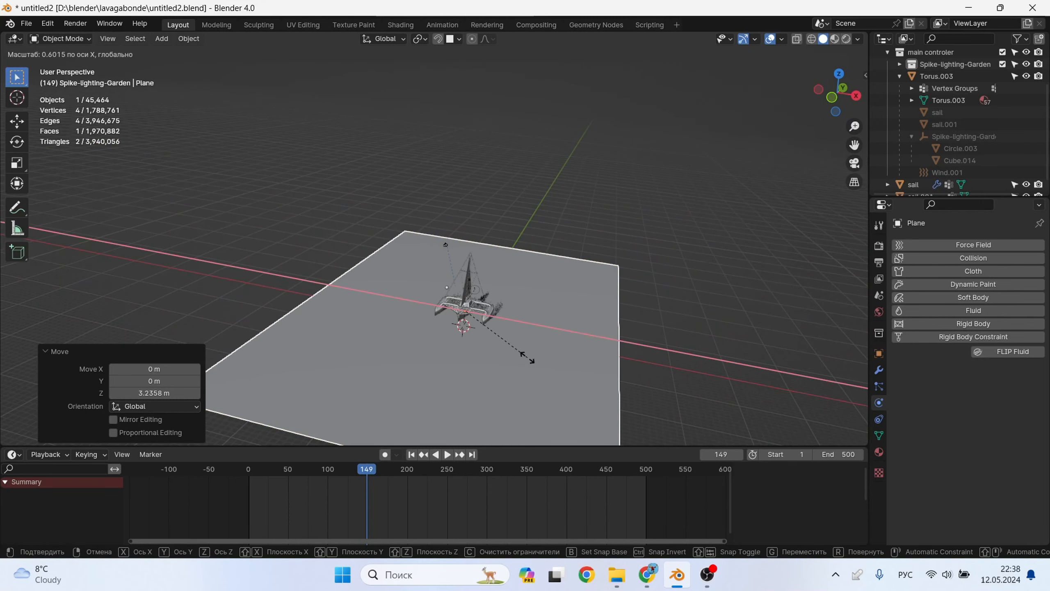
left_click(530, 361)
middle_click_drag(530, 361, 650, 344)
key("s")
key("y")
left_click(553, 382)
- Enter Edit Mode on the plane and subdivide it once
key("Tab")
right_click(571, 301)
left_click(563, 282)
- Add centred loop cuts across the plane's long direction to make its faces more even
key("ctrl+r")
left_click(732, 302)
right_click(732, 302)
key("ctrl+r")
left_click(214, 295)
right_click(214, 296)
middle_click_drag(426, 348, 376, 318)
scroll(368, 377, "down", 2)
key("ctrl+r")
left_click(285, 297)
right_click(286, 297)
- Select the plane's entire mesh and subdivide it with 100 cuts
key("a")
right_click(375, 319)
left_click(351, 284)
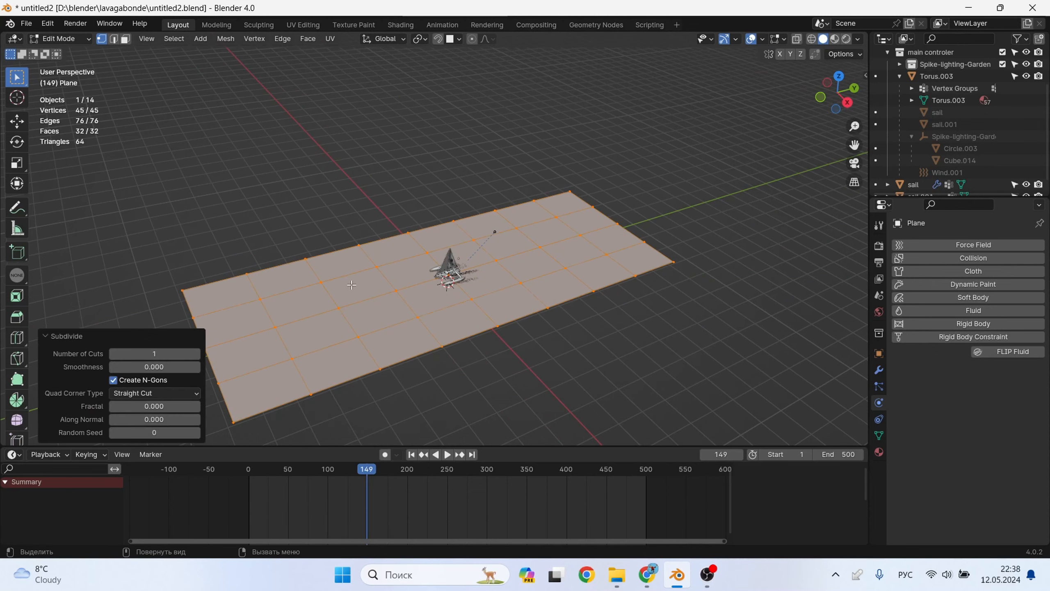
left_click(180, 358)
type("100")
key("Return")
scroll(364, 323, "up", 5)
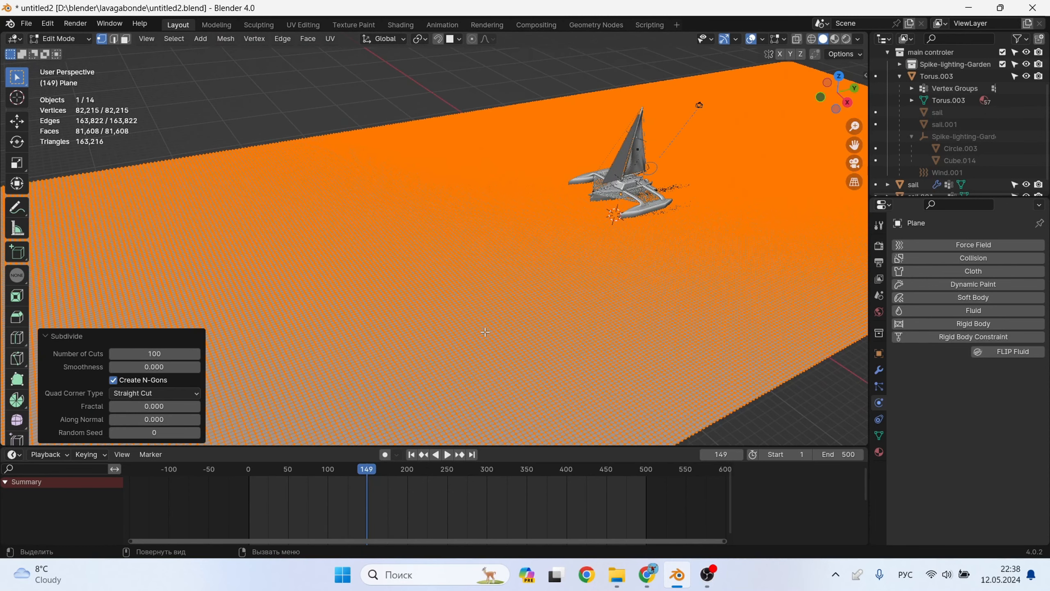
- Subdivide the plane's whole mesh once more and return to Object Mode
scroll(515, 327, "up", 2)
middle_click_drag(485, 332, 526, 317)
key("Tab")
scroll(526, 317, "up", 1)
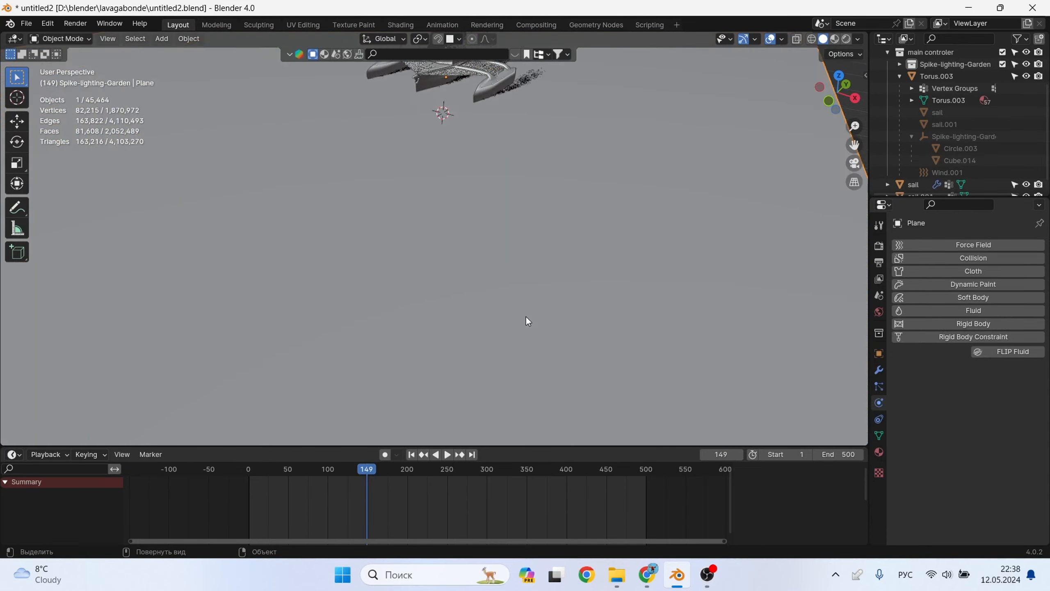
key("Tab")
right_click(493, 311)
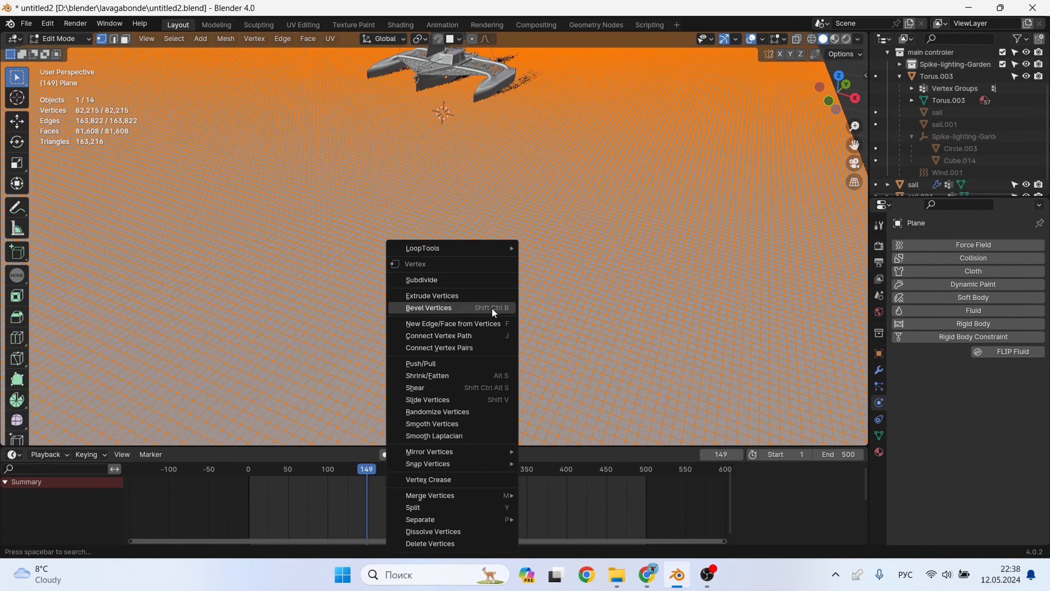
left_click(440, 280)
middle_click_drag(503, 228, 536, 291)
key("Tab")
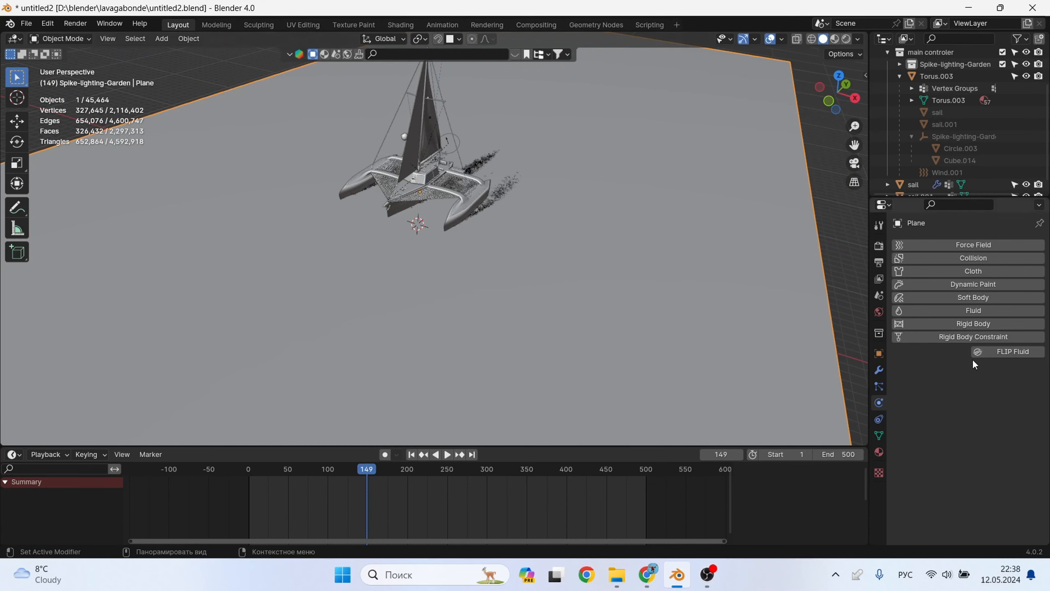
- Add a Displace modifier to the plane and create a new texture for it
left_click(879, 370)
left_click(992, 245)
mouse_move(910, 289)
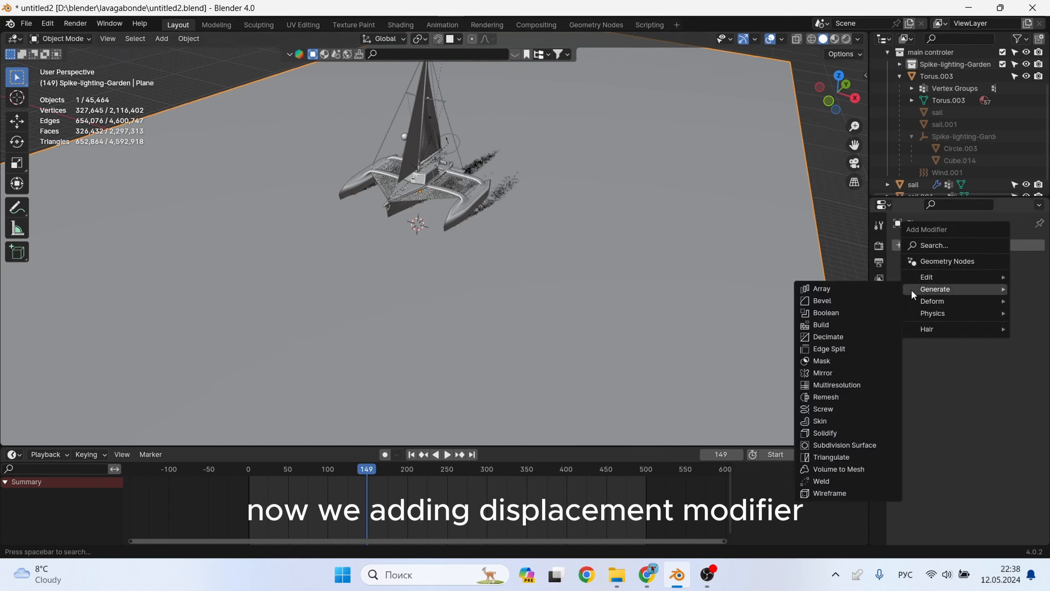
mouse_move(939, 299)
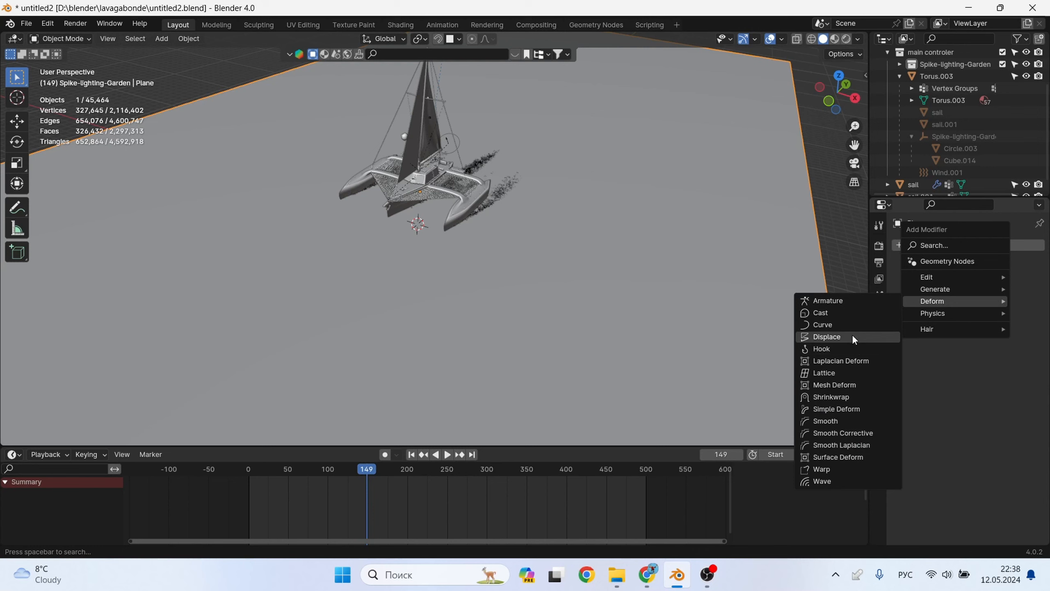
left_click(852, 335)
left_click(1009, 283)
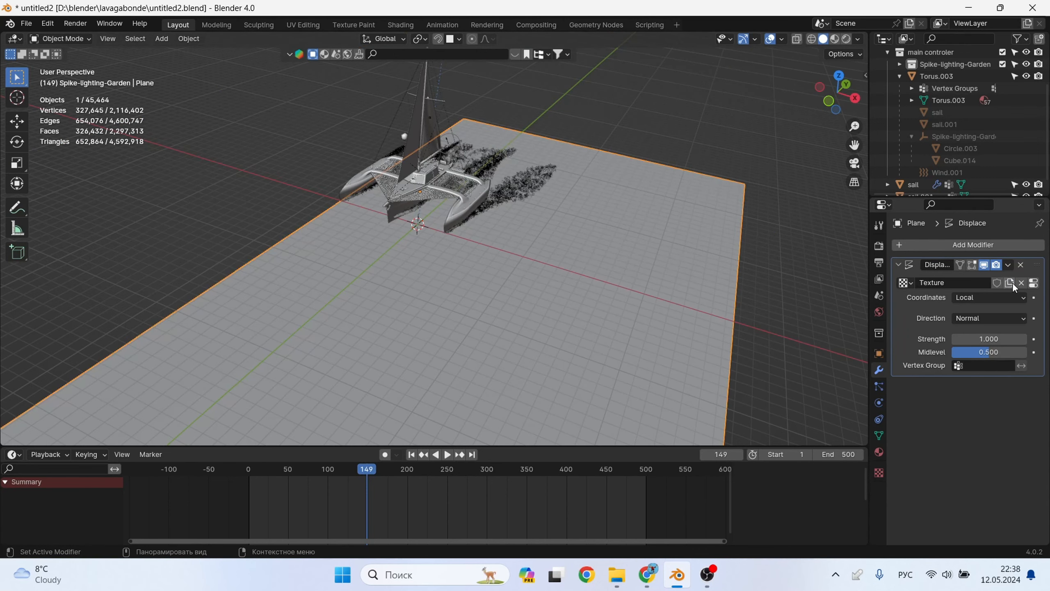
- Open the displacement texture's settings and set its type to Clouds
left_click(1012, 282)
left_click(992, 281)
left_click(978, 319)
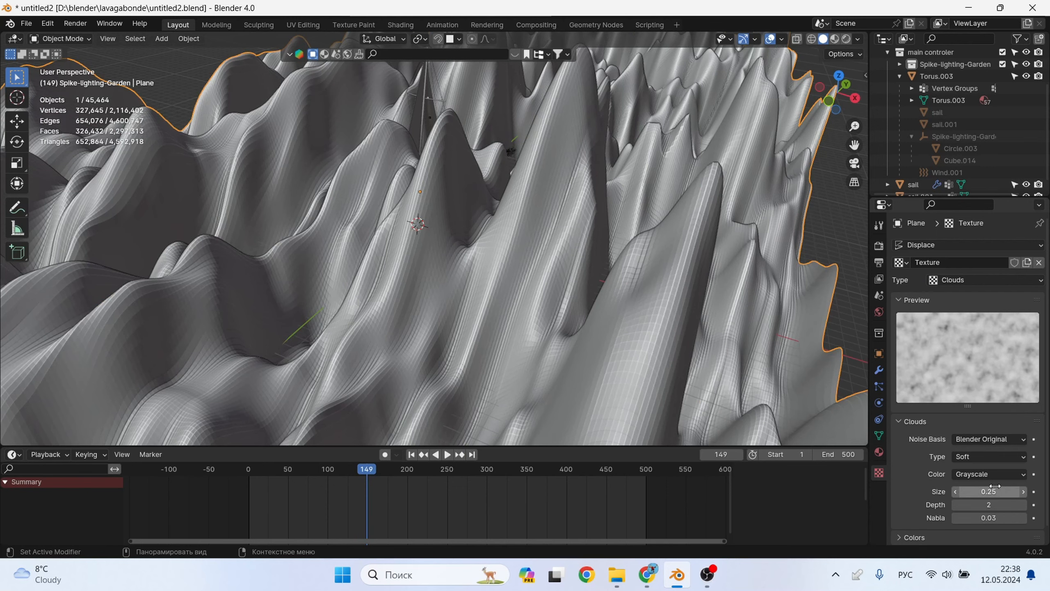
- Set the Displace strength to 0.1 and apply the plane's scale
scroll(701, 308, "down", 2)
middle_click_drag(702, 308, 807, 348)
left_click(880, 370)
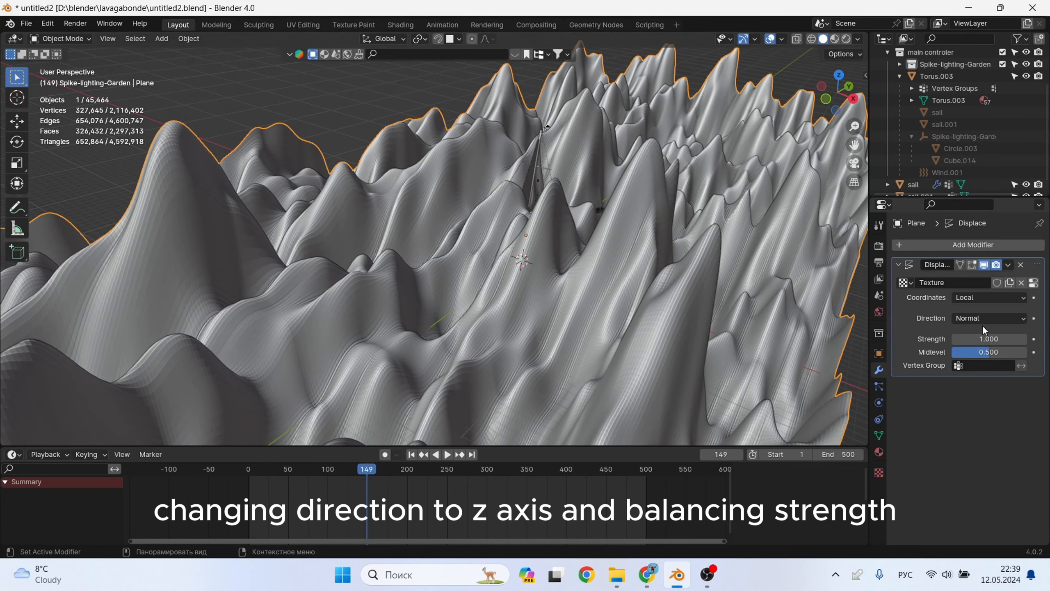
left_click_drag(989, 339, 952, 339)
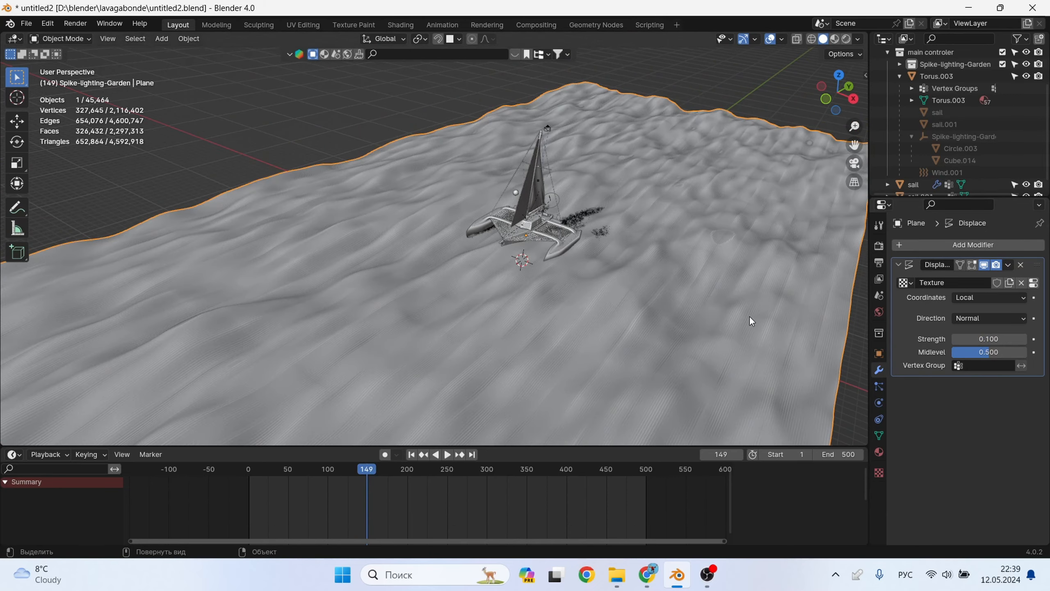
key("ctrl+a")
left_click(688, 280)
scroll(653, 280, "up", 2)
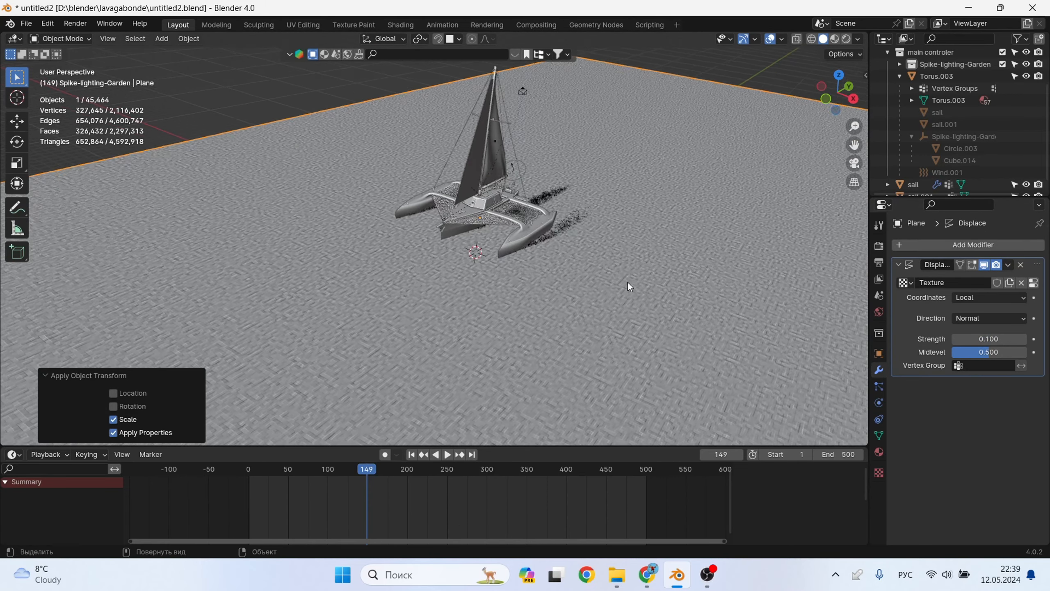
- Shade the plane smooth with Auto Smooth at 30°
right_click(633, 286)
left_click(626, 280)
scroll(625, 289, "up", 3)
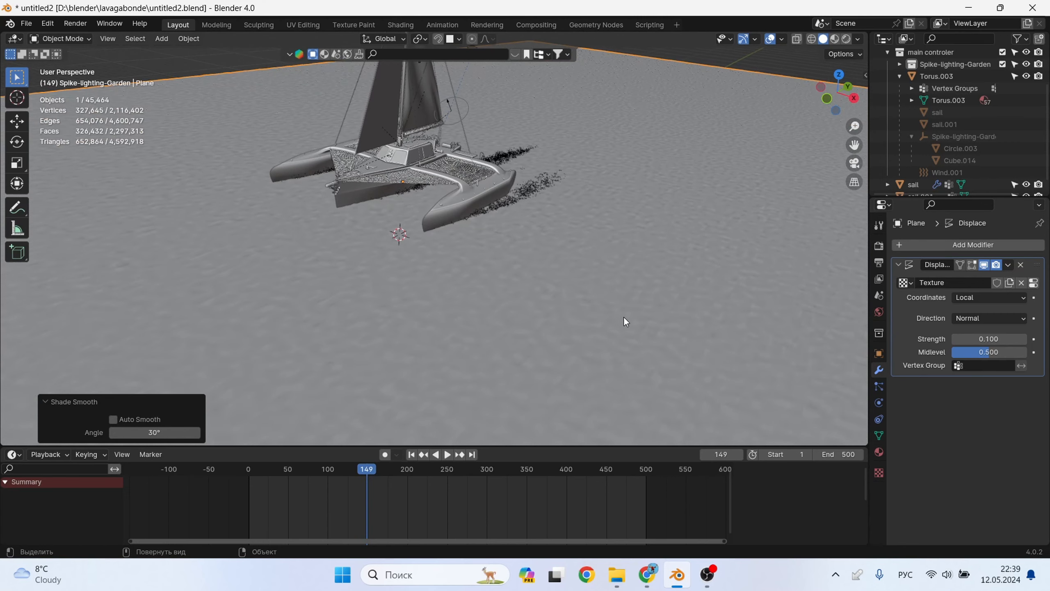
right_click(629, 300)
left_click(626, 305)
middle_click_drag(622, 292, 654, 290)
- Set the Displace modifier's direction to Z and its strength to 0.12, and save the file
left_click(973, 298)
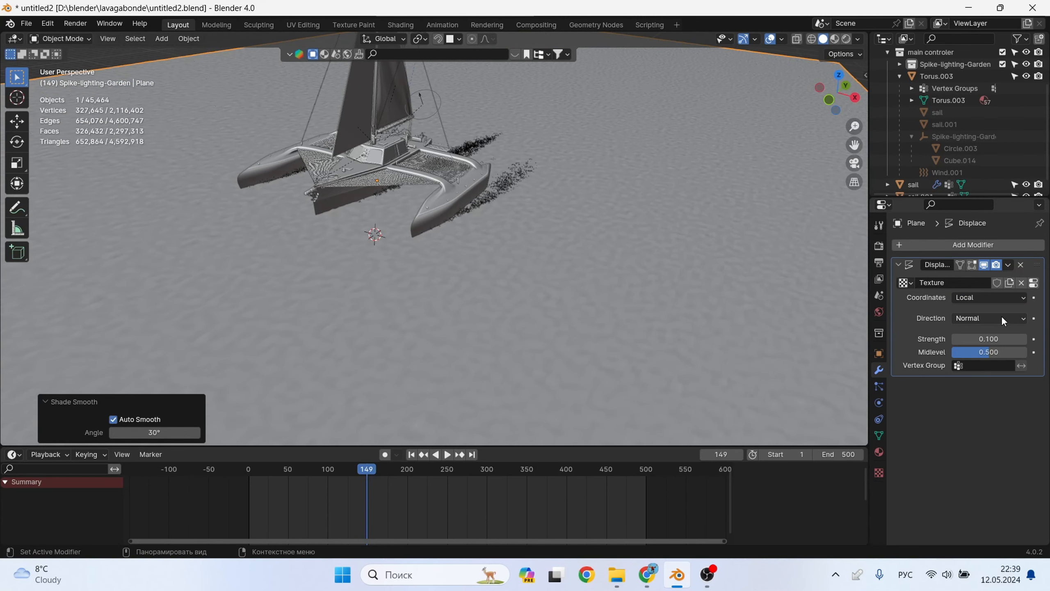
left_click(1001, 317)
left_click(963, 358)
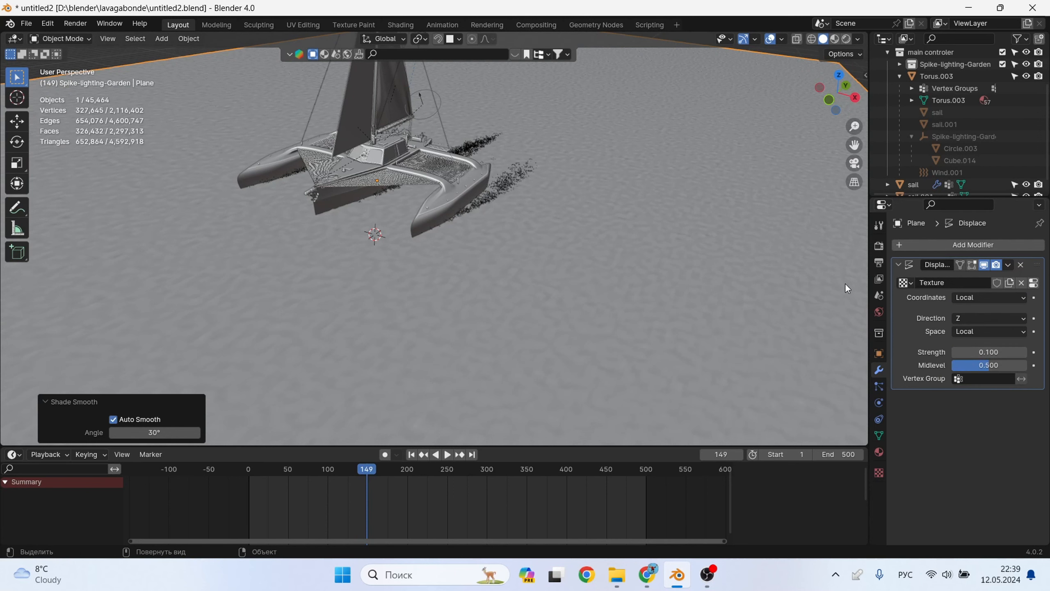
middle_click_drag(572, 265, 593, 251)
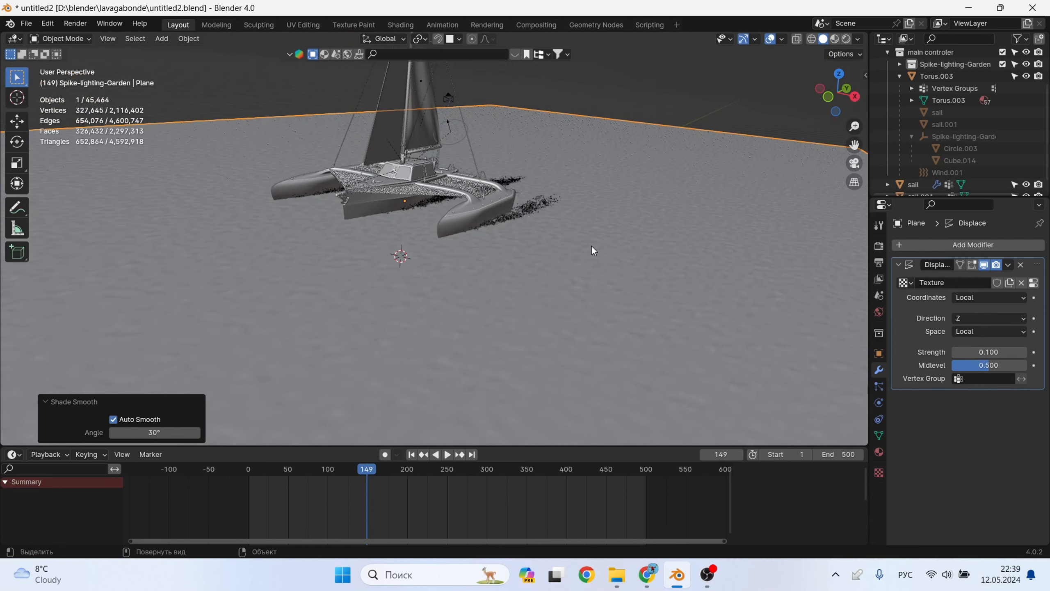
left_click_drag(983, 352, 986, 352)
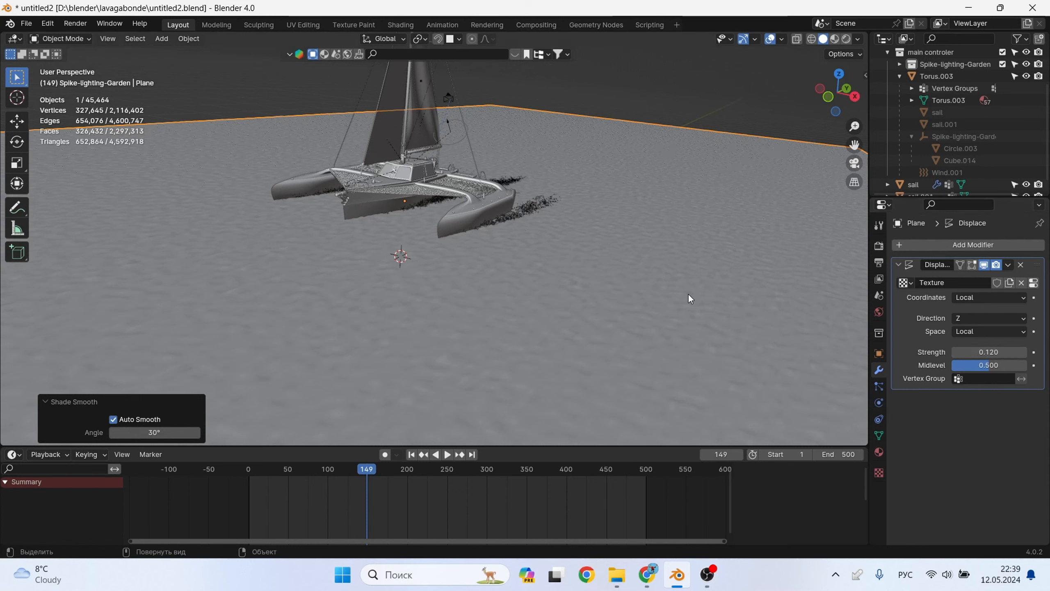
key("ctrl+s")
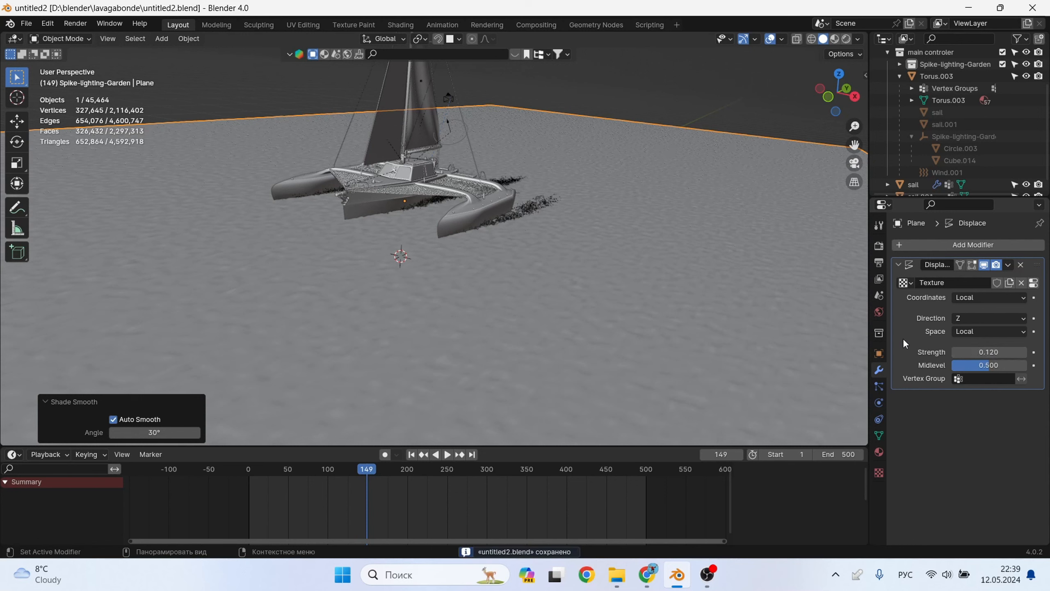
- Make the plane a Dynamic Paint canvas with its surface type set to Waves
left_click(880, 403)
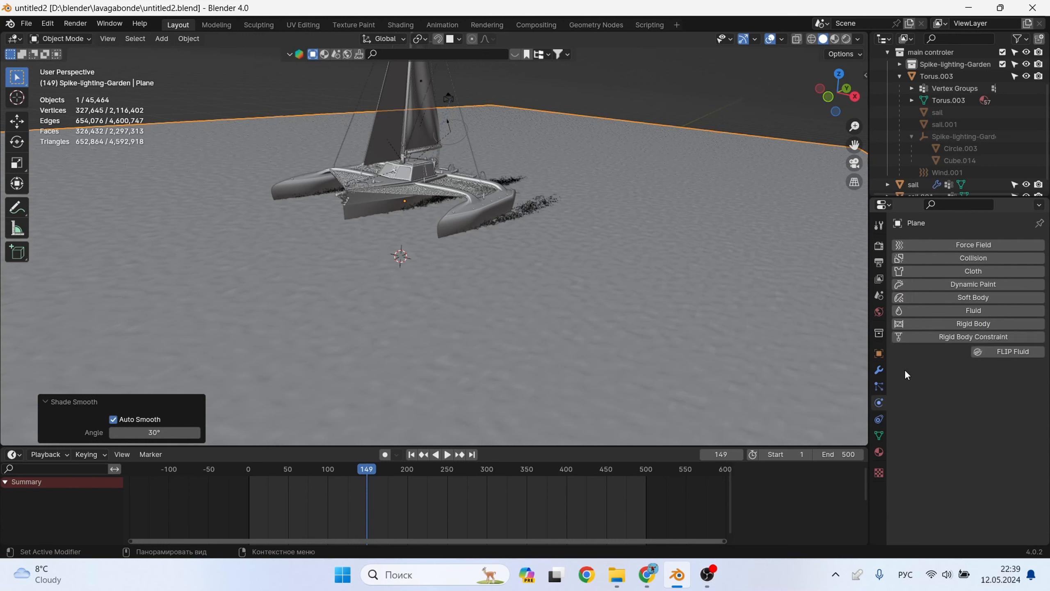
left_click(980, 285)
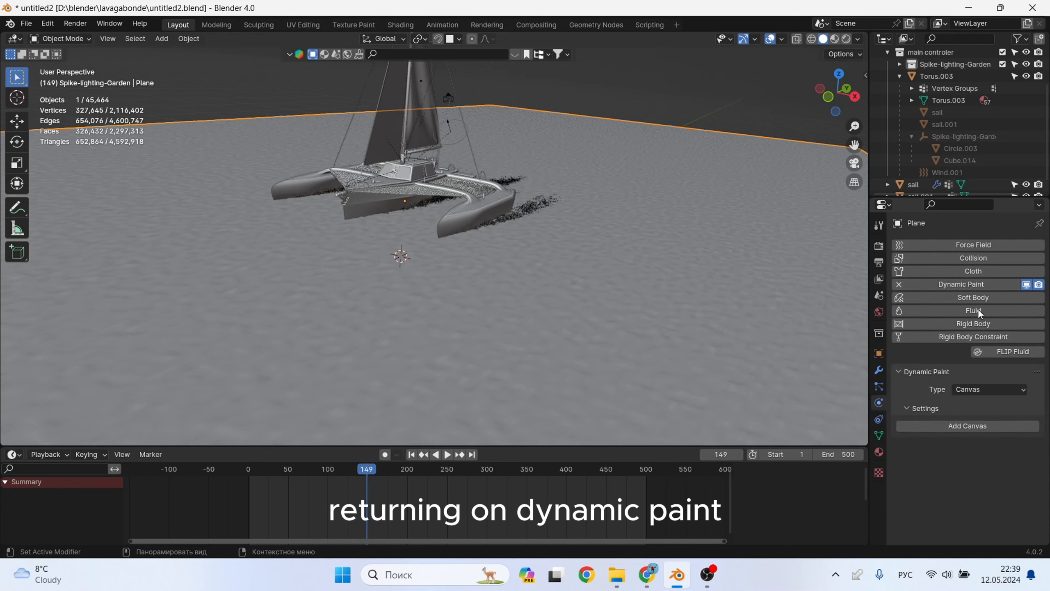
left_click(980, 427)
scroll(990, 455, "down", 5)
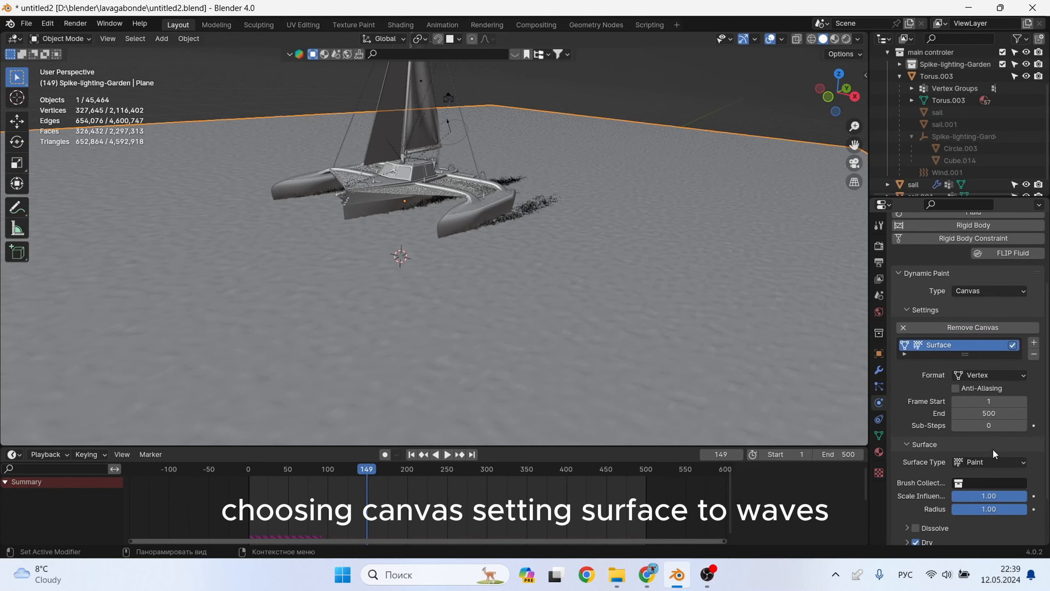
scroll(989, 460, "down", 3)
left_click(1009, 397)
left_click(991, 449)
- Set the wave surface's timescale to 0.3, speed to 0.3, damping to 0.1 and smoothness to 0.5
scroll(996, 417, "down", 1)
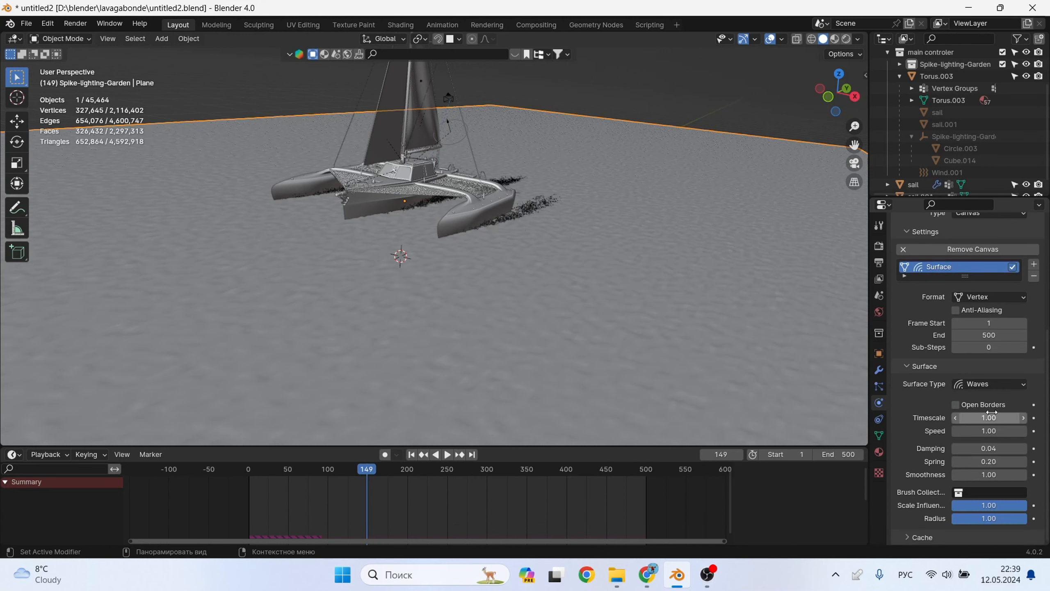
left_click(998, 415)
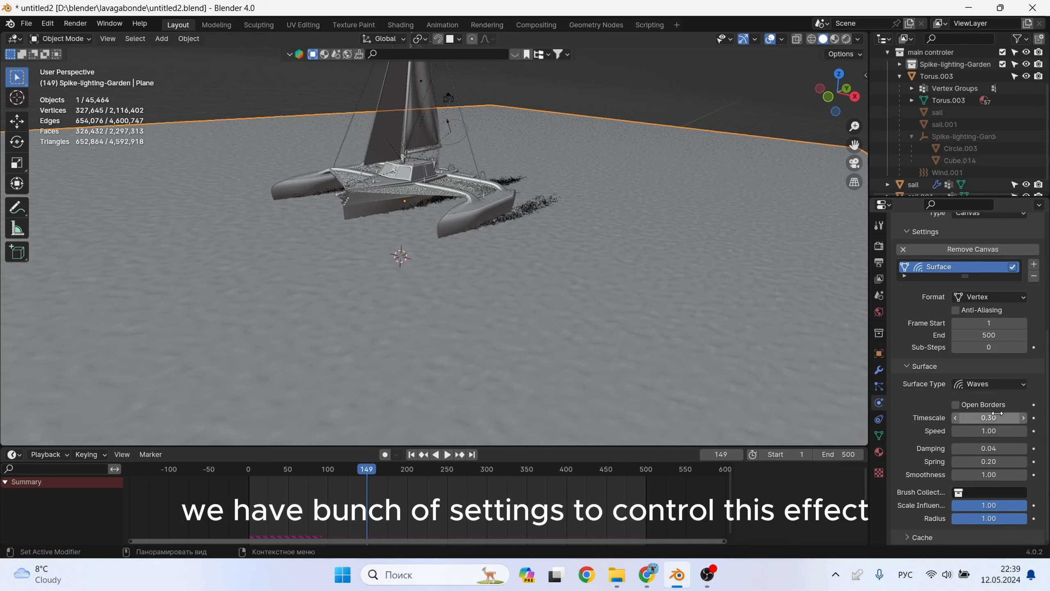
left_click(994, 430)
type("0.3")
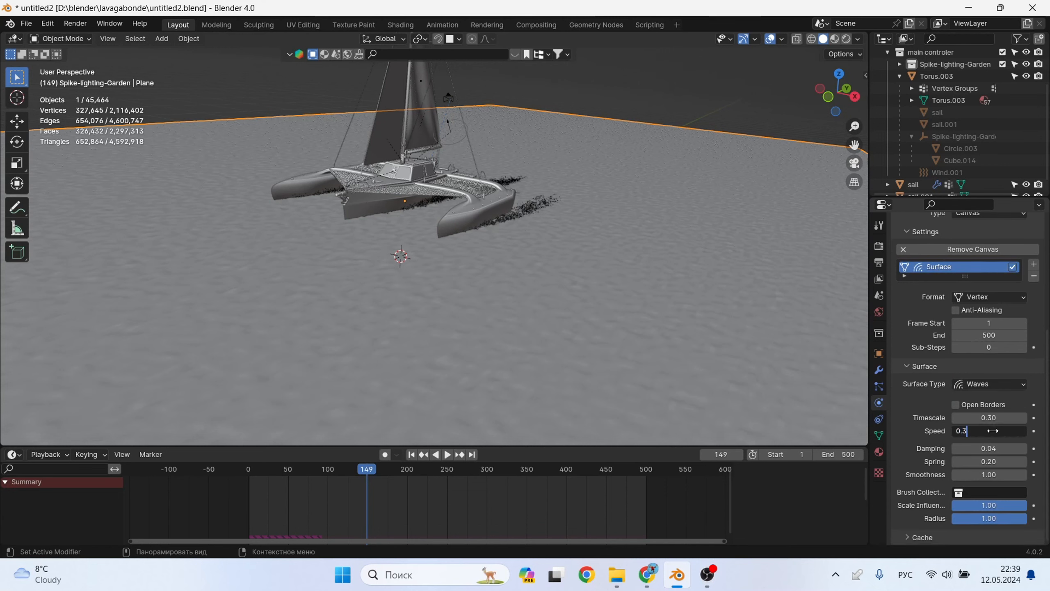
key("Return")
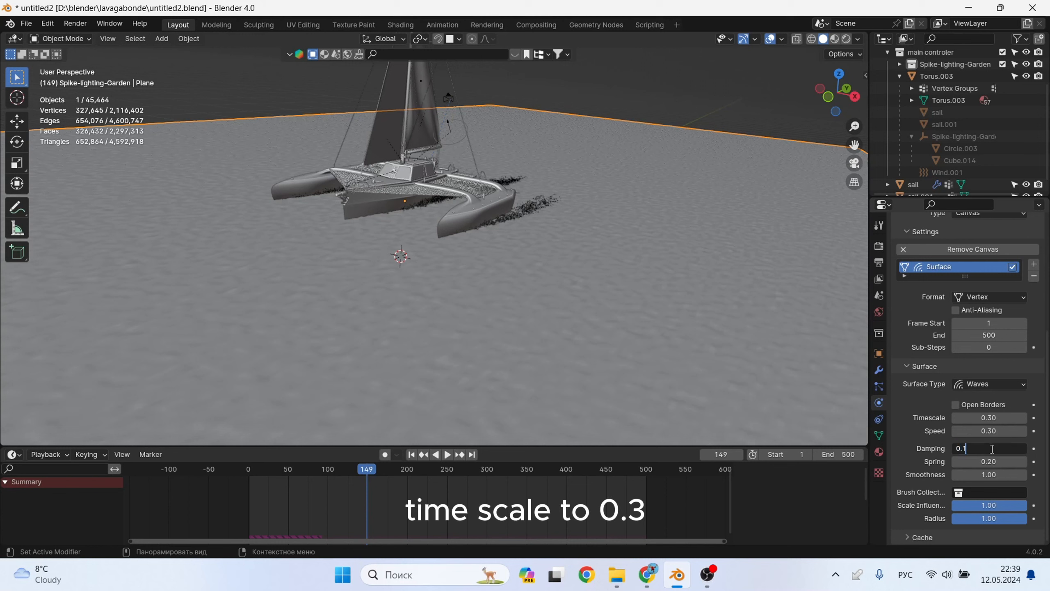
key("Return")
left_click(991, 474)
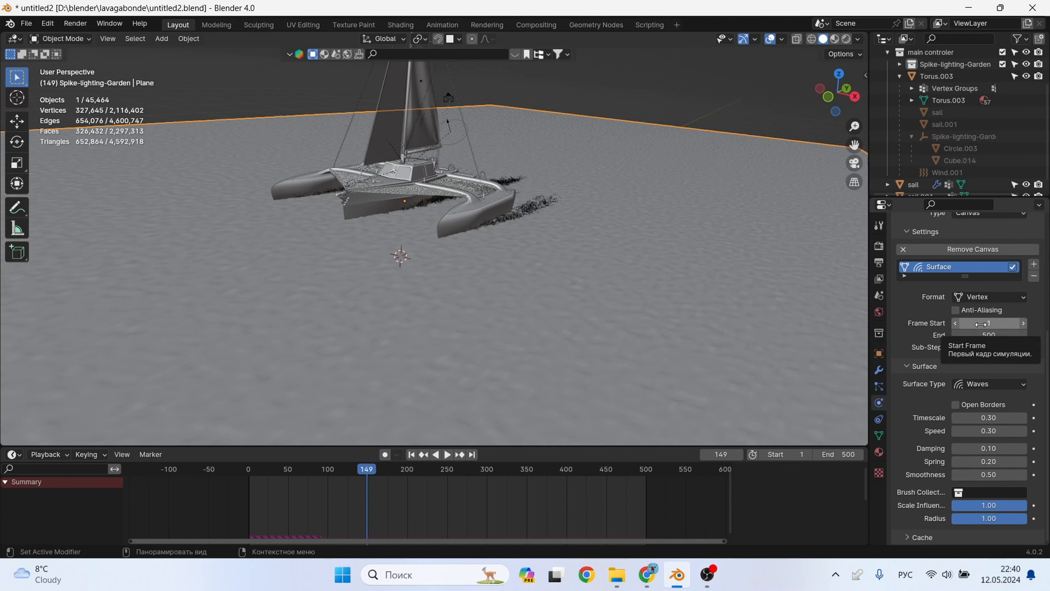
- Set the wave canvas's end frame to 300
left_click(991, 338)
type("3")
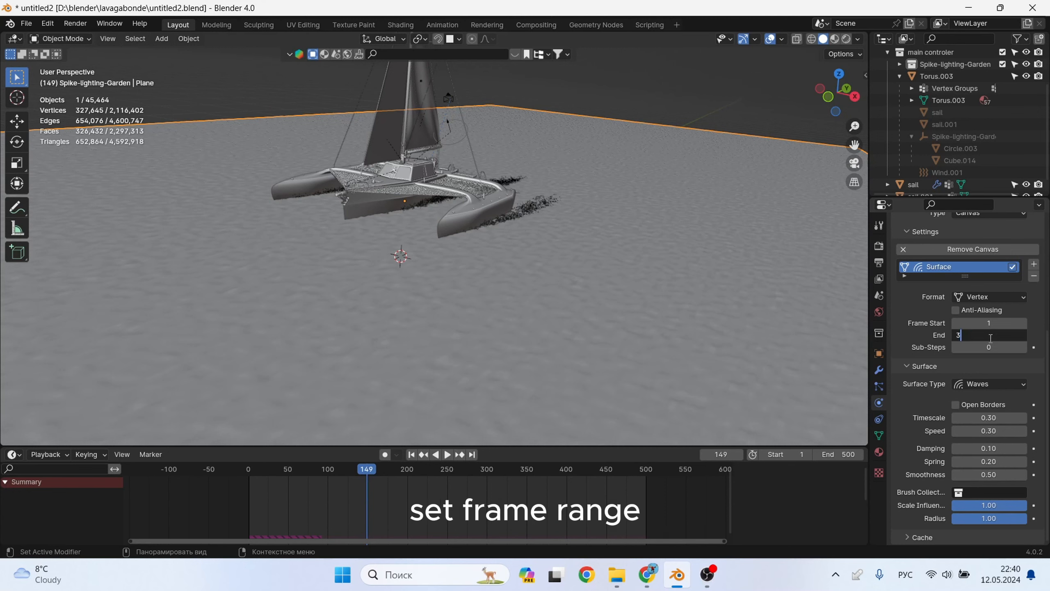
type("00")
key("Return")
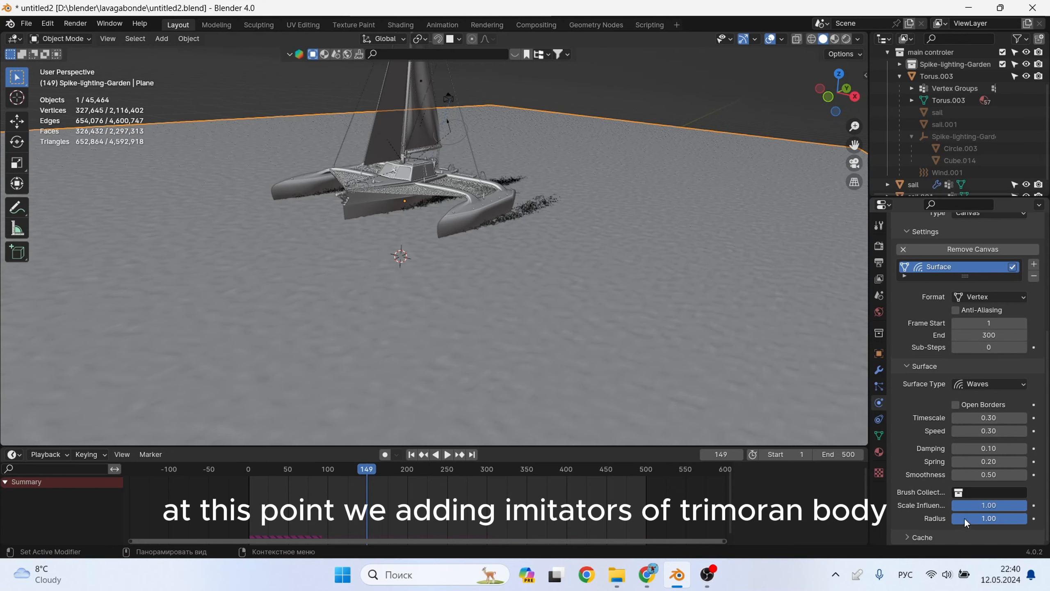
- Add a 2 m cube at the stern of the trimaran's outrigger and rotate it 45° about the Y axis
middle_click_drag(517, 232, 468, 227)
scroll(492, 204, "up", 6)
middle_click_drag(536, 180, 271, 250)
key("shift+a")
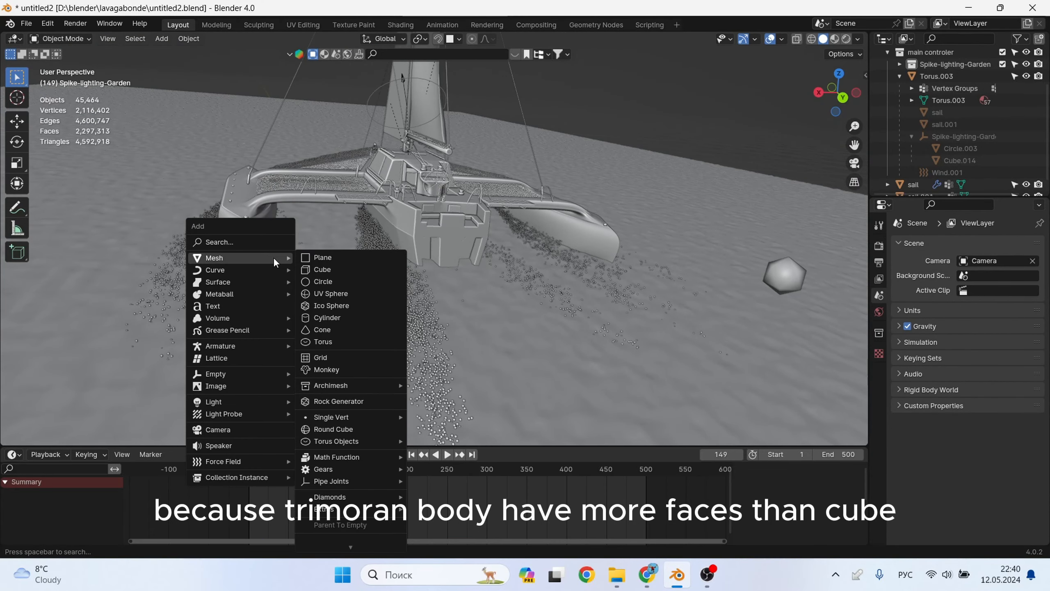
mouse_move(271, 286)
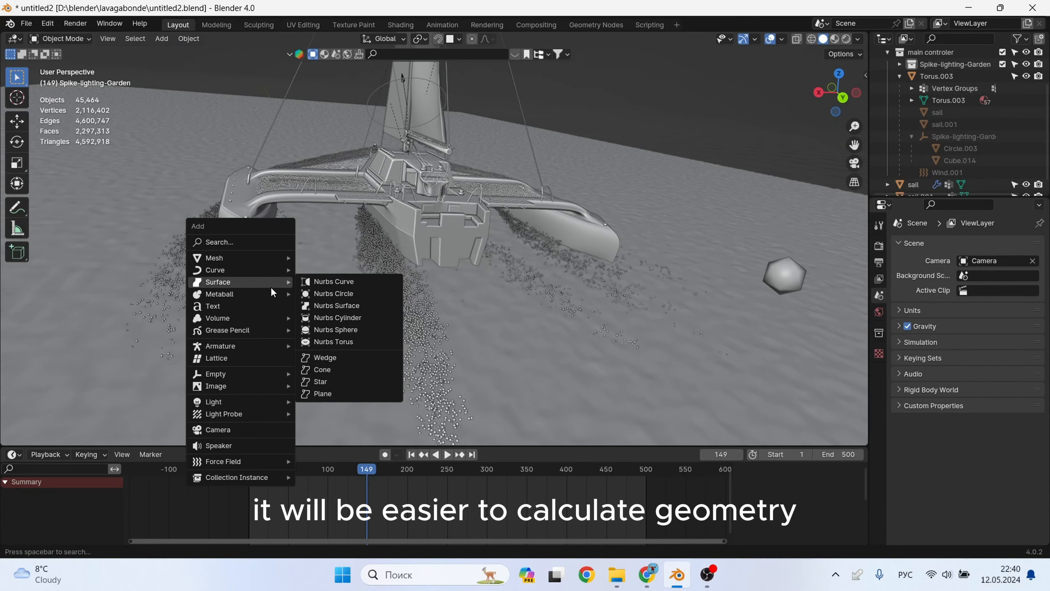
mouse_move(258, 258)
left_click(338, 269)
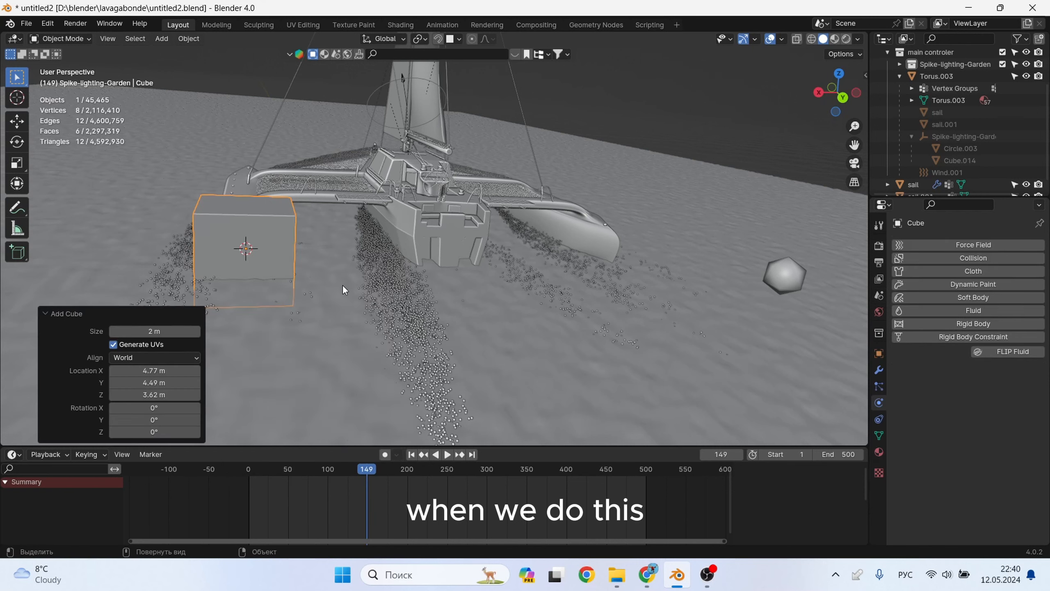
type("rx45")
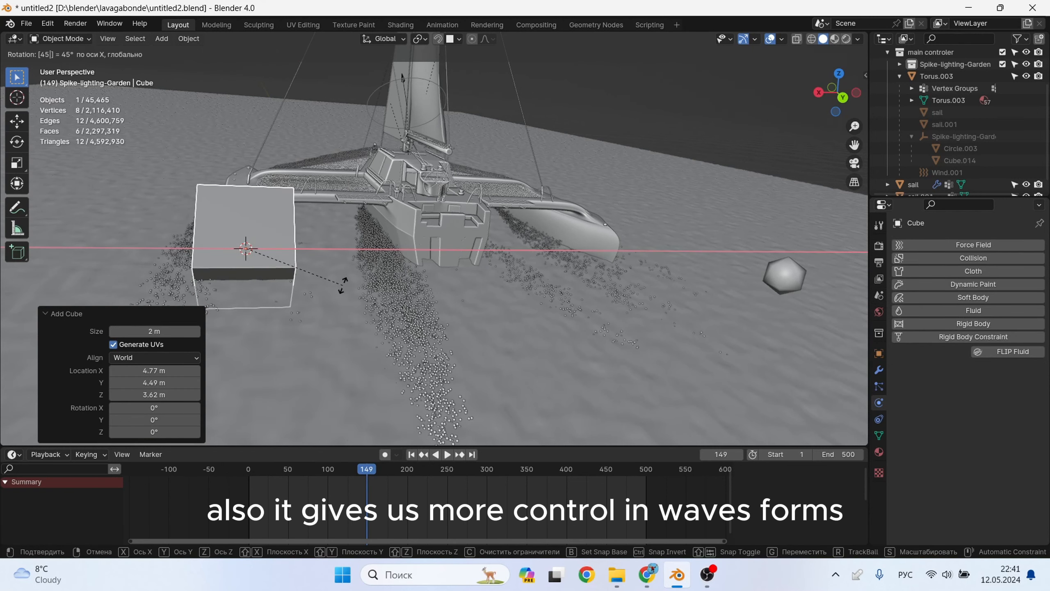
key("Return")
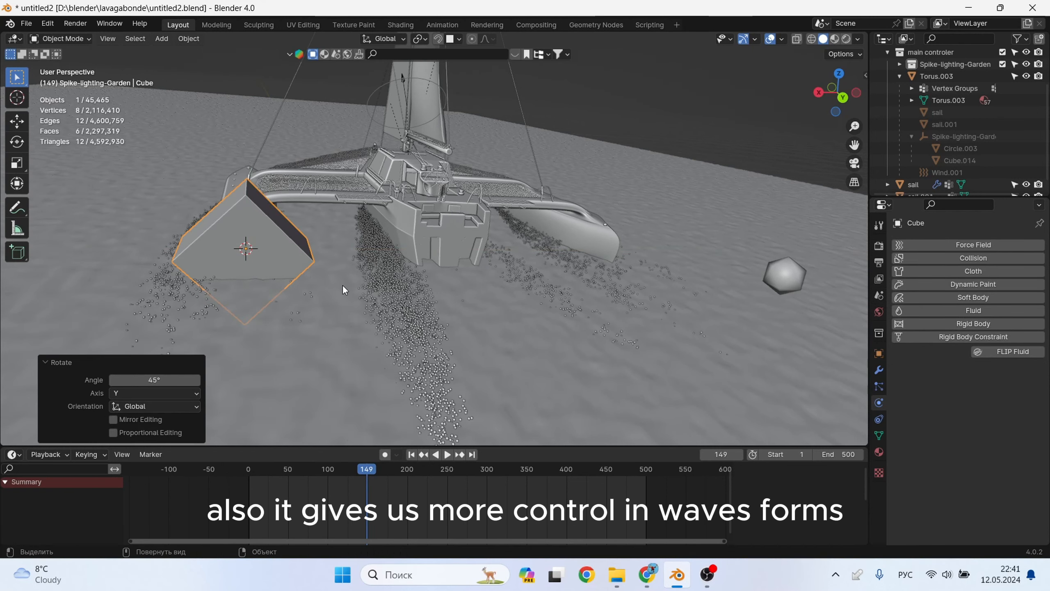
- Scale the cube to about 0.44 along X and narrow its mesh further along X in Edit Mode
key("s")
key("x")
left_click(283, 276)
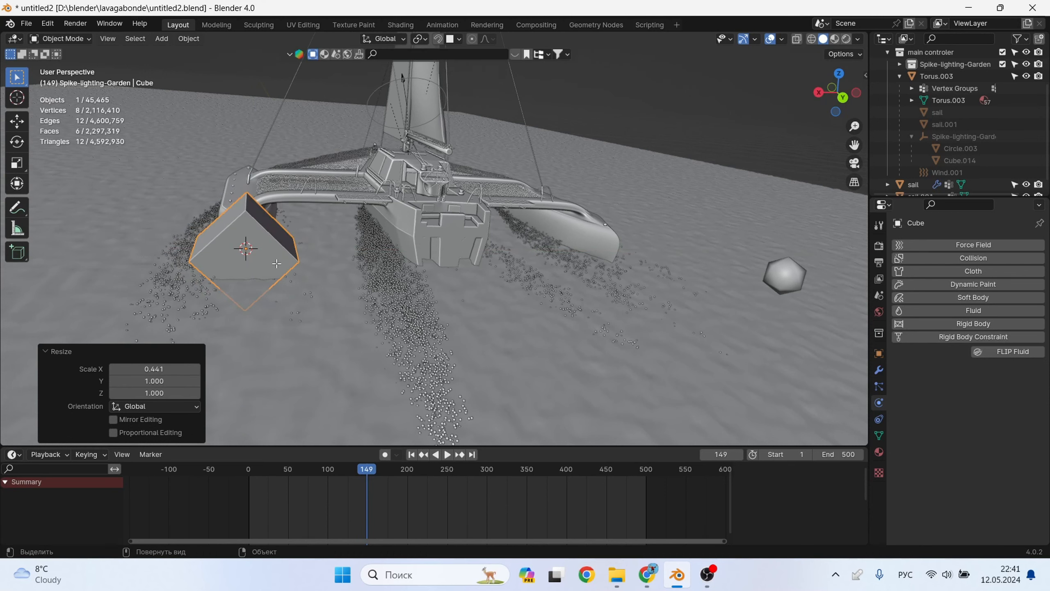
key("Tab")
left_click_drag(316, 220, 273, 275)
key("s")
key("x")
left_click(310, 274)
- Return to Object Mode and raise the cube slightly along Z at the outrigger's stern
key("Tab")
key("g")
key("z")
left_click(271, 245)
- Isolate the trimaran and the cube in local view
middle_click_drag(271, 244, 165, 261)
left_click(163, 259, "shift")
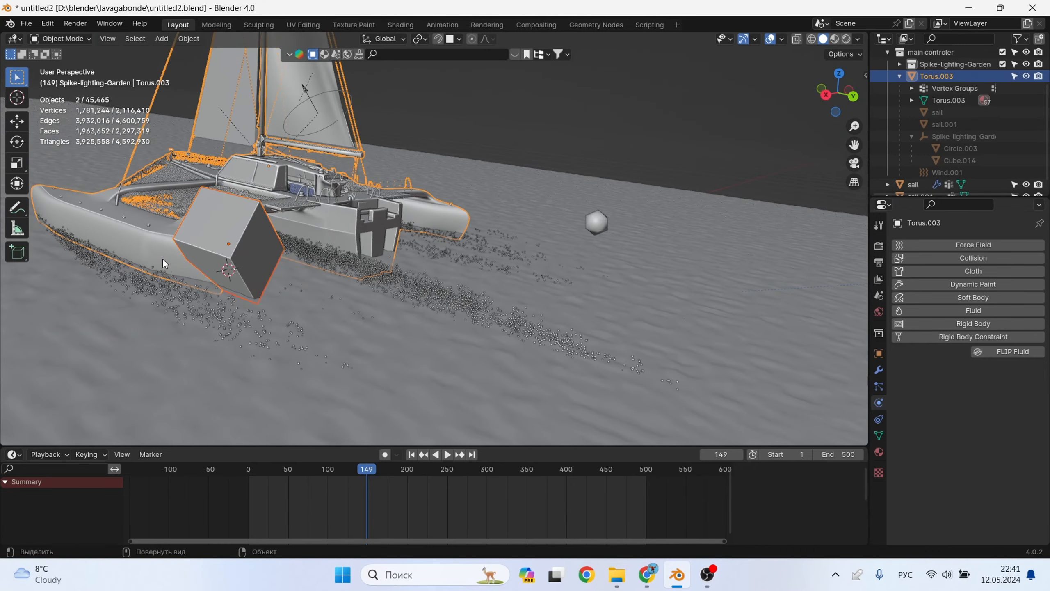
key("KP_Divide")
- Lower the cube about 0.18 m along Z toward the bottom of the outrigger hull
scroll(434, 327, "up", 3)
middle_click_drag(448, 310, 399, 244)
scroll(476, 351, "up", 3)
left_click(401, 171)
key("g")
key("z")
left_click(379, 234)
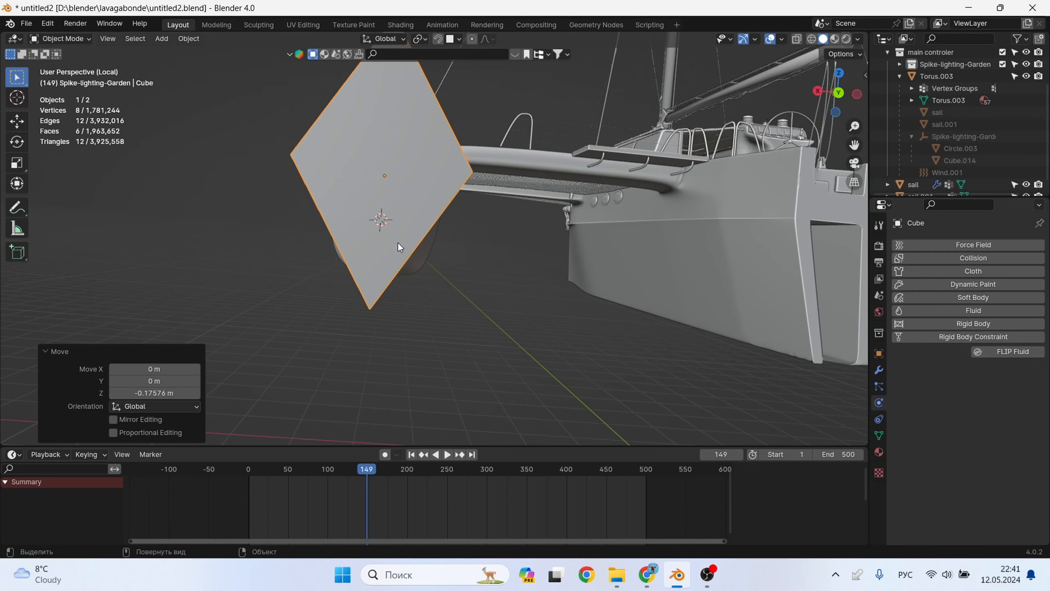
- Raise the cube's bottom edge along Z in Edit Mode to match the outrigger hull's depth
key("Tab")
middle_click_drag(421, 291, 413, 289)
left_click_drag(400, 282, 315, 352)
key("g")
key("z")
left_click(323, 323)
key("Tab")
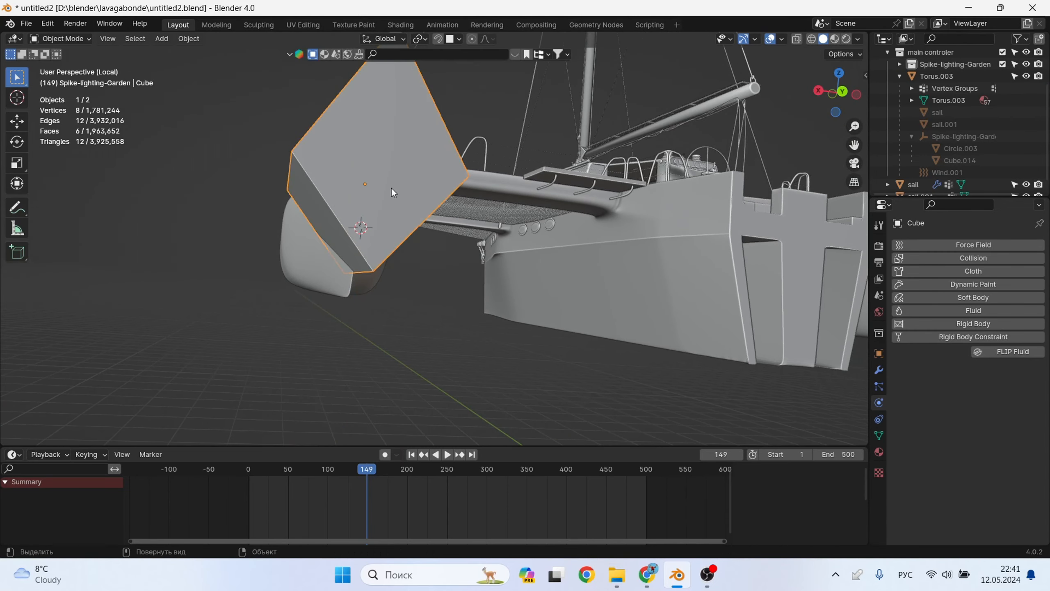
- Lower the cube about 0.46 m along Z at the outrigger's stern
key("g")
key("z")
left_click(373, 259)
middle_click_drag(374, 259, 504, 307)
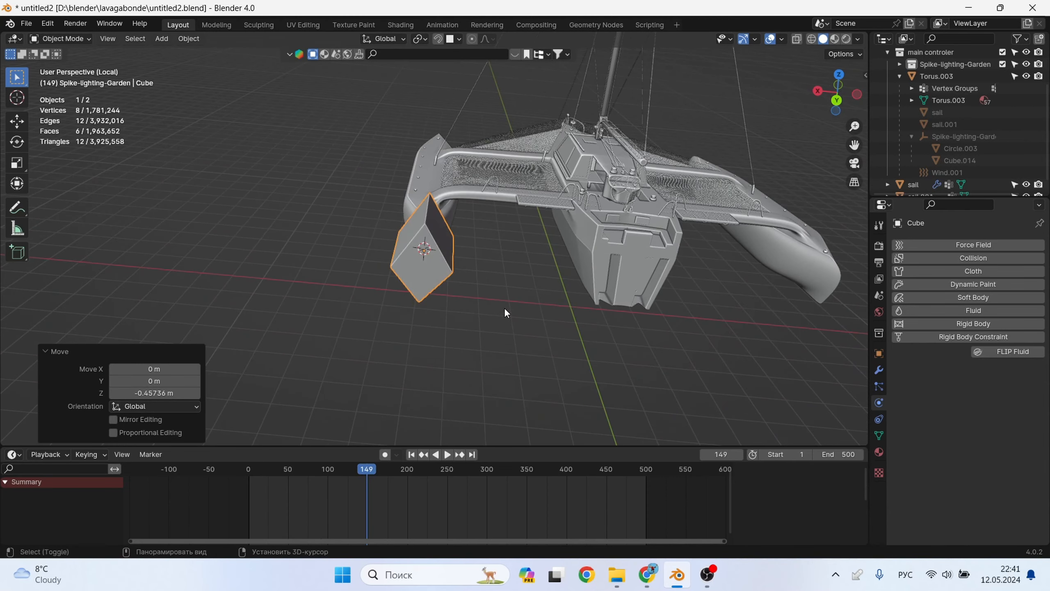
- Duplicate the cube along X by about -8.07 m, and shift the copy another -1.35 m to the opposite outrigger's stern
key("shift+d")
key("x")
left_click(771, 315)
middle_click_drag(772, 315, 596, 314)
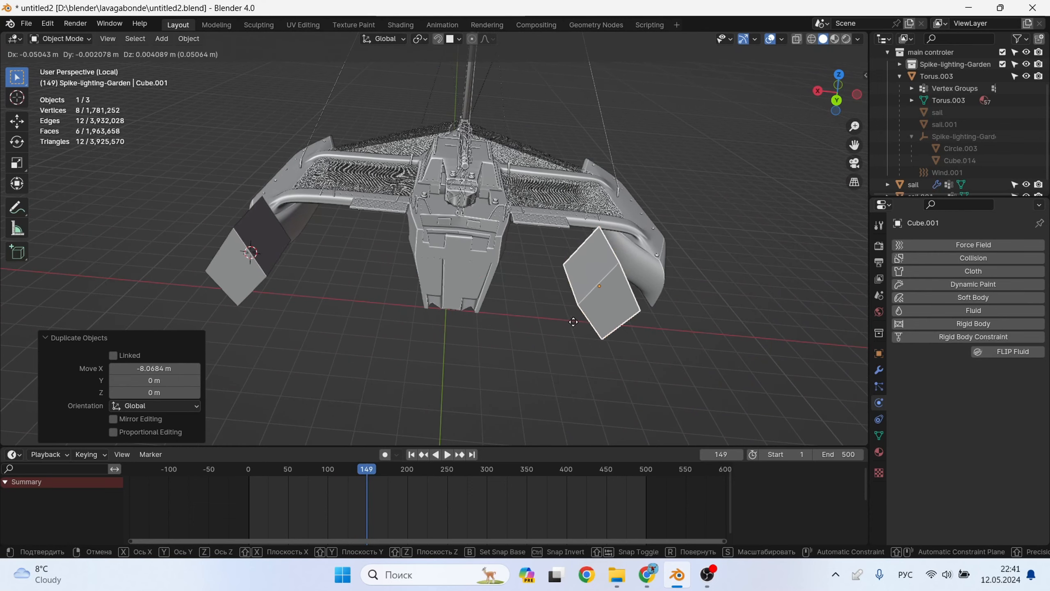
key("g")
key("x")
left_click(671, 300)
middle_click_drag(671, 299, 113, 271)
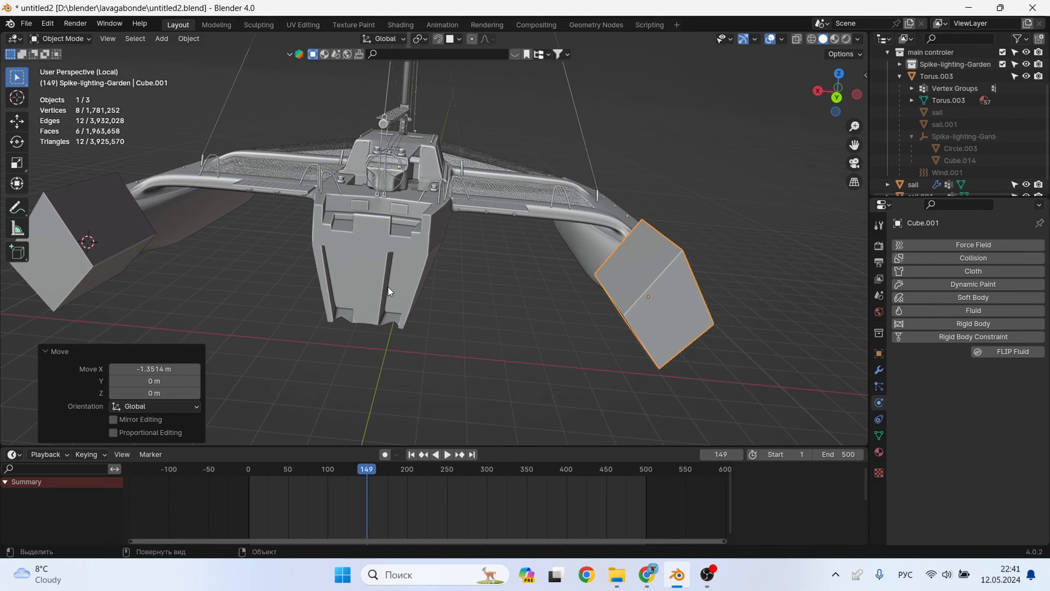
- Duplicate the cube twice along X, by about 4.02 m and 1.19 m, to place two cubes side by side behind the main hull
key("shift+d")
key("x")
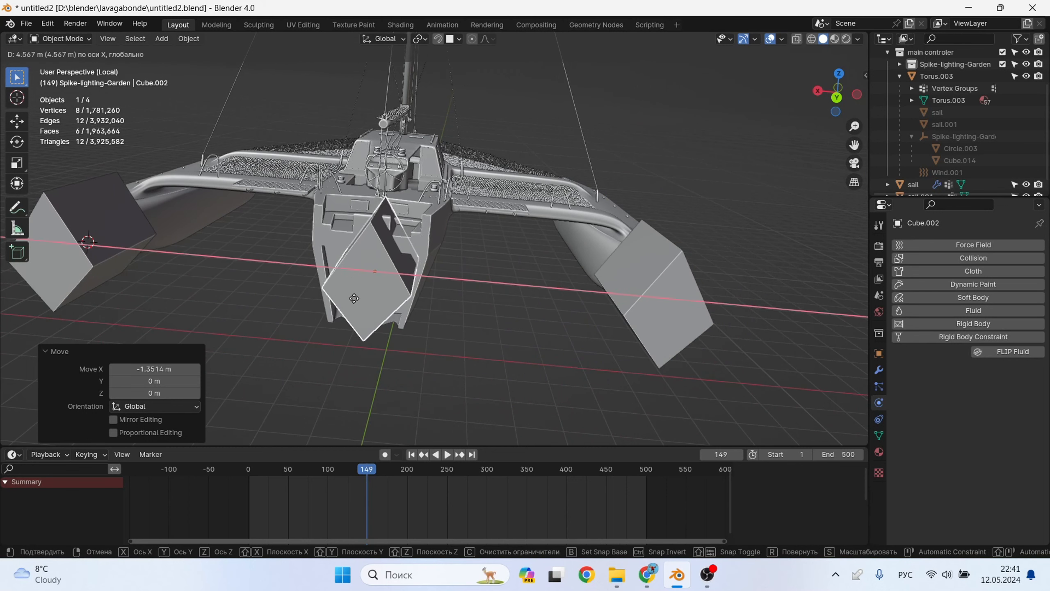
left_click(385, 307)
key("shift+d")
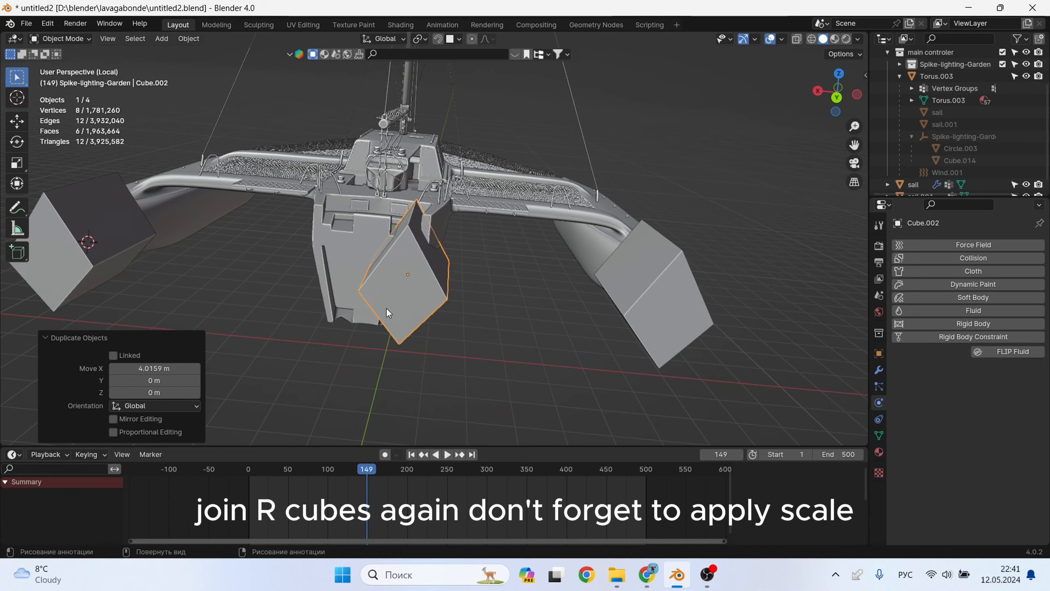
left_click(331, 300)
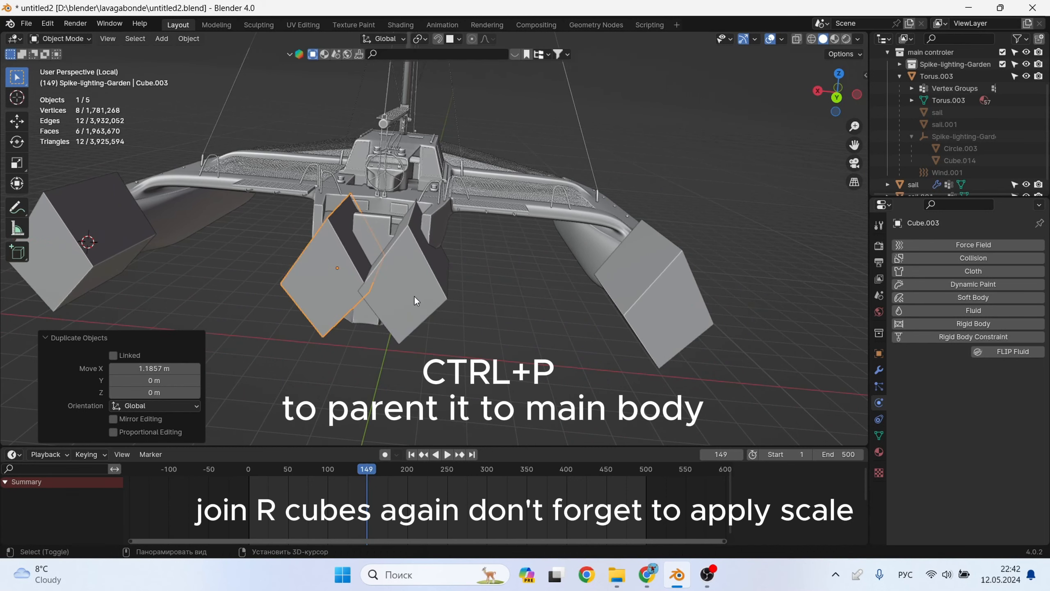
- Select all four cubes behind the hulls and join them into one object
left_click(417, 299, "shift")
left_click(128, 283, "shift")
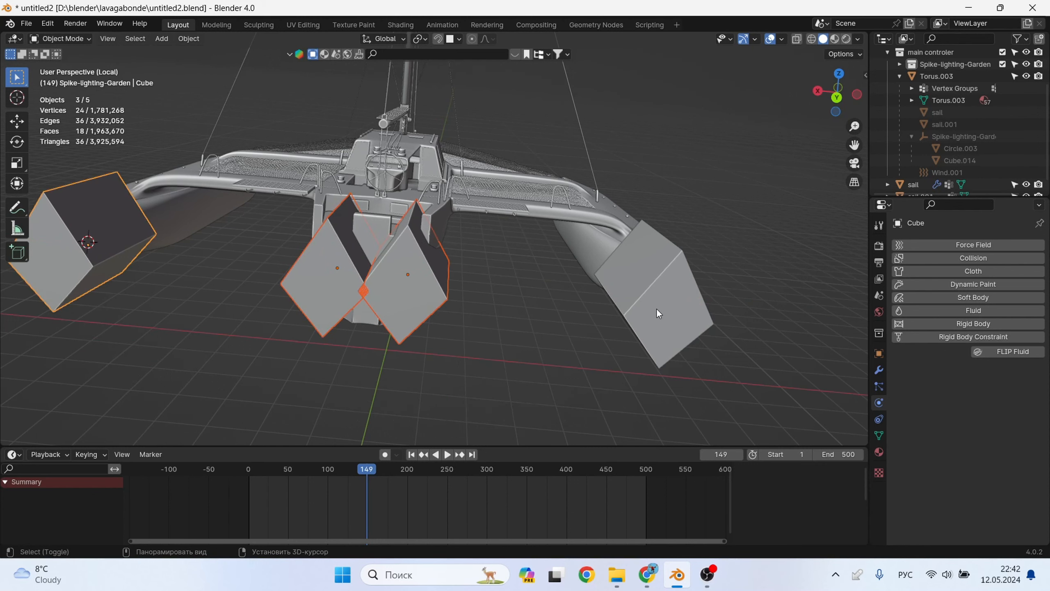
left_click(657, 308, "shift")
right_click(637, 297)
left_click(595, 327)
- Parent the joined cubes to the trimaran body as Object with Keep Transform
middle_click_drag(562, 331, 339, 292)
left_click(227, 245, "shift")
key("ctrl+p")
left_click(227, 246)
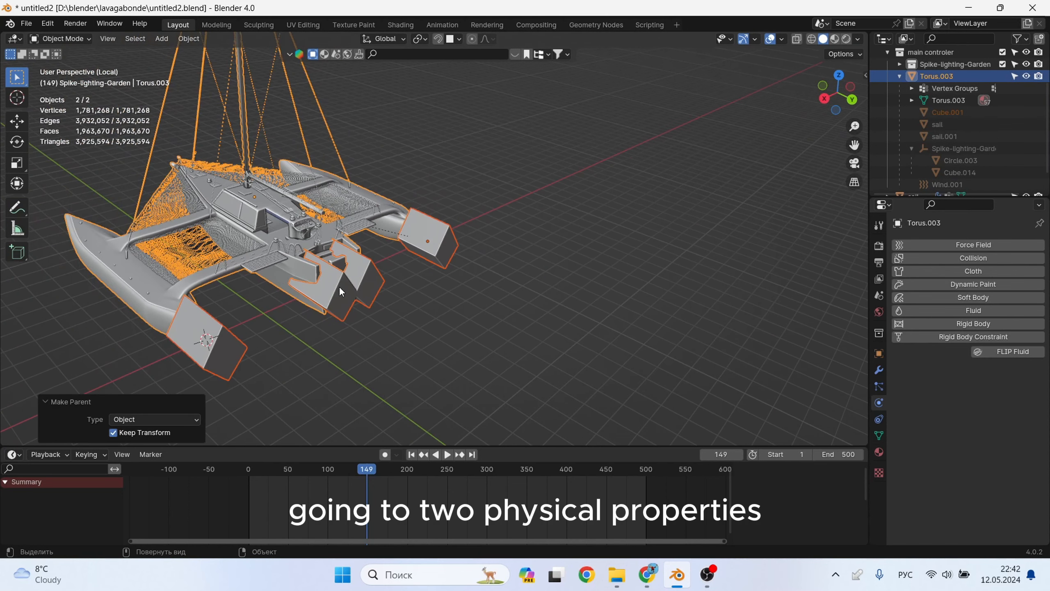
- Enable Dynamic Paint on the joined cubes, set its type to Brush and add the brush
left_click(432, 352)
left_click(430, 264)
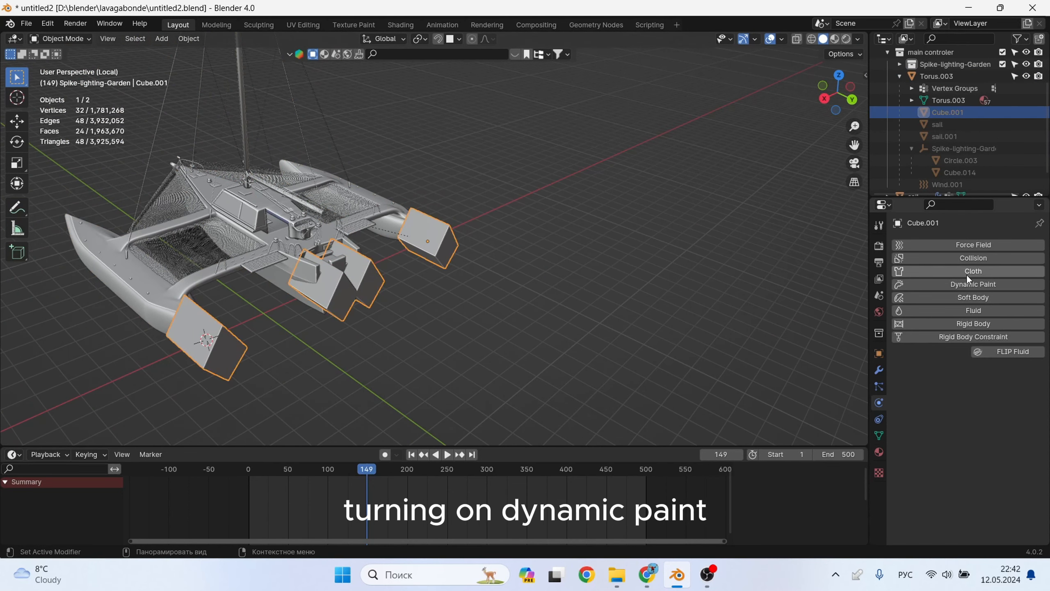
left_click(992, 286)
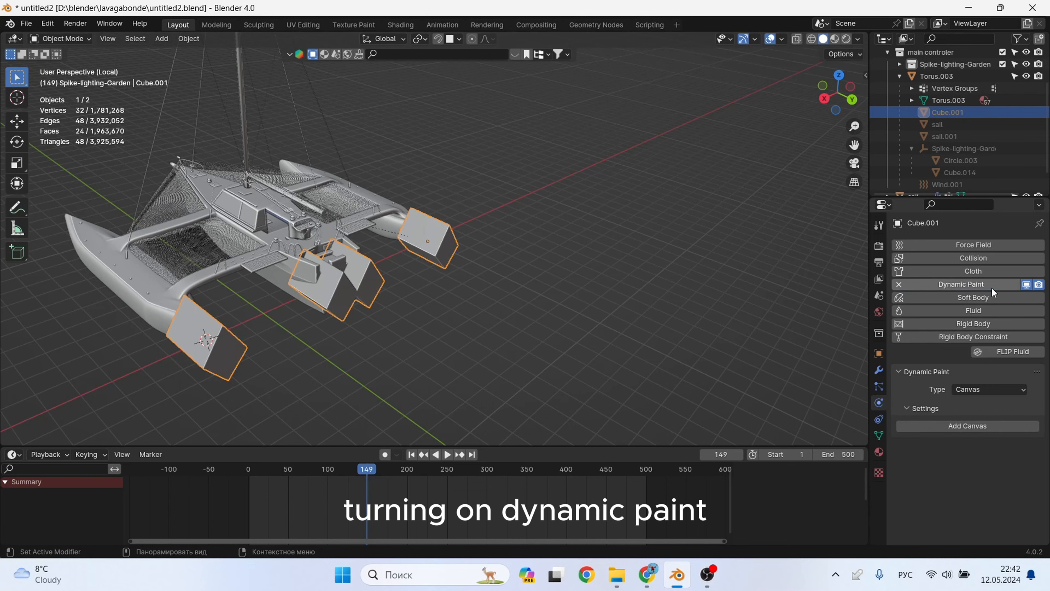
left_click(986, 425)
left_click(992, 389)
left_click(990, 416)
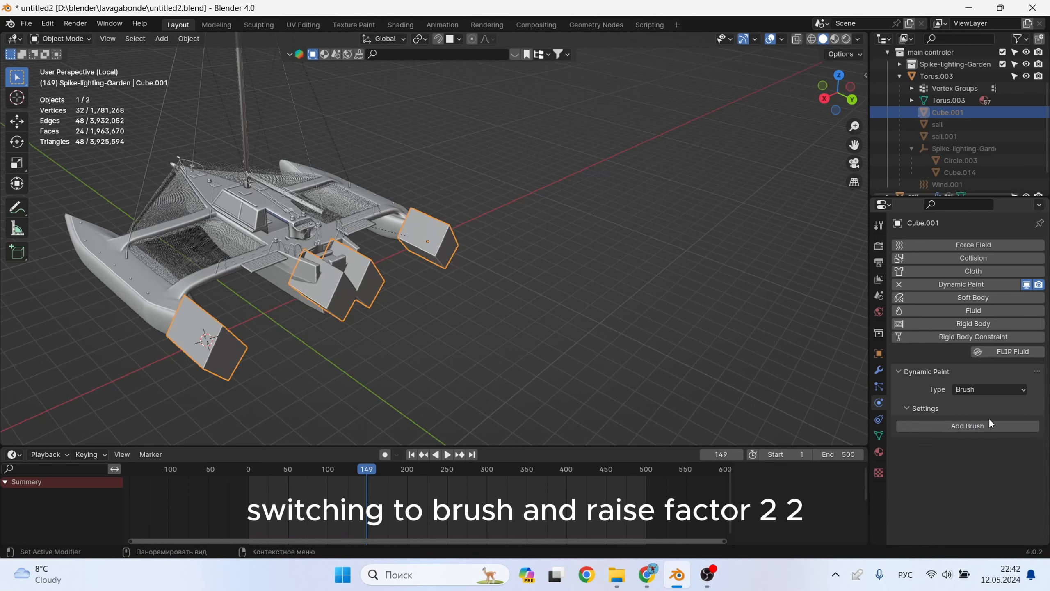
left_click(983, 427)
scroll(996, 445, "down", 1)
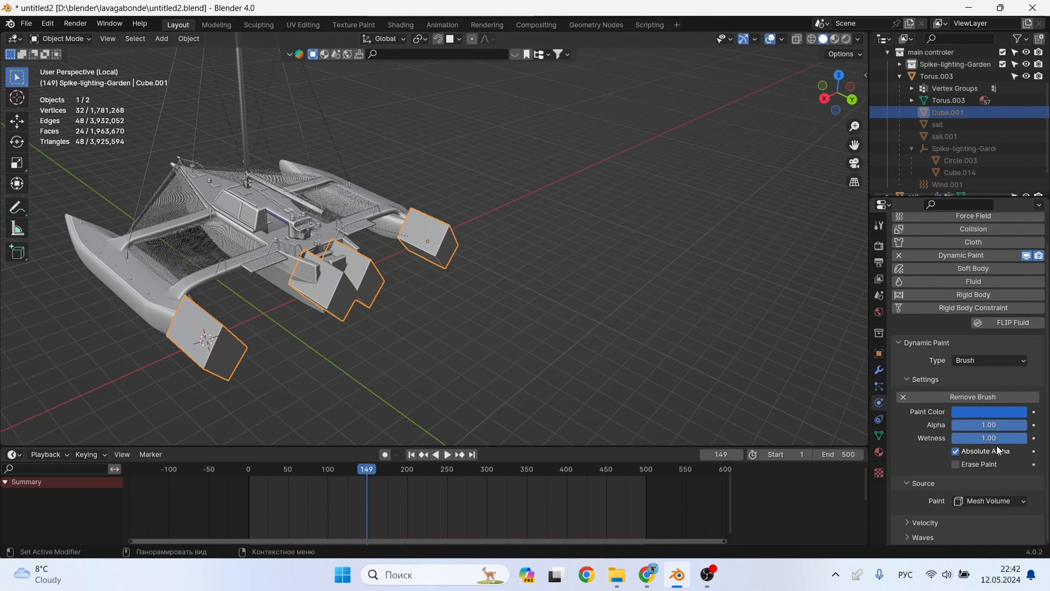
- Set the brush's wave Factor to 2
left_click(916, 537)
scroll(916, 536, "down", 2)
left_click(978, 520)
type("2")
scroll(554, 319, "down", 2)
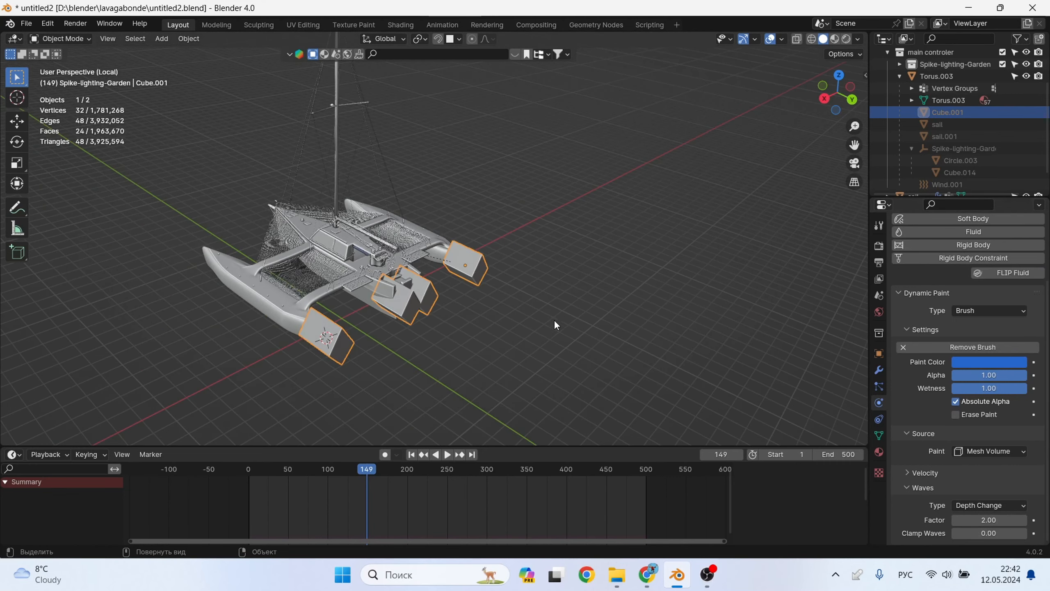
- Deselect the cubes, exit local view to show the whole scene and save the file
left_click(553, 312)
key("KP_Divide")
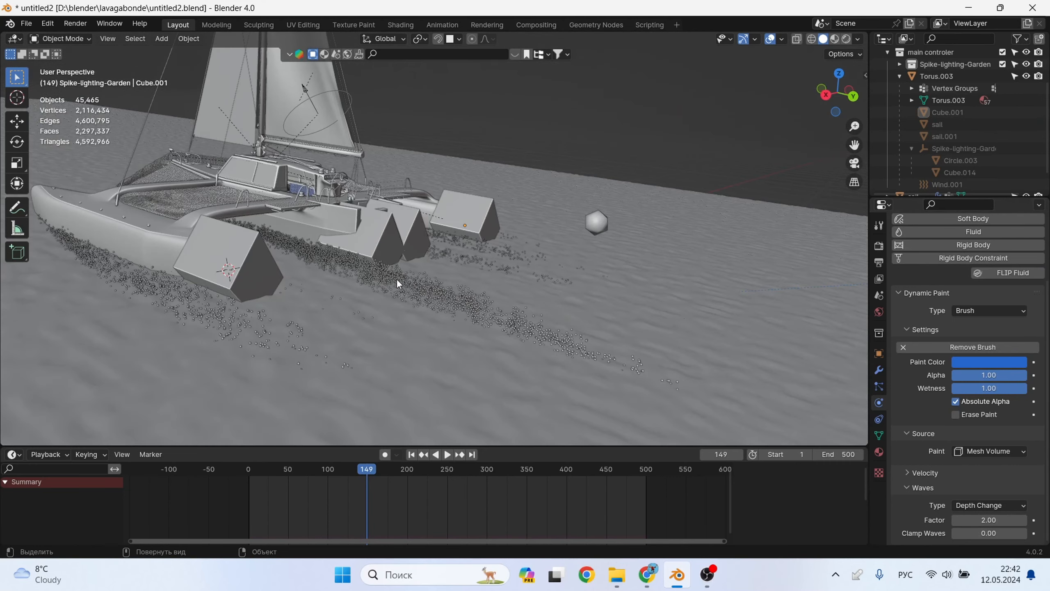
middle_click_drag(397, 279, 451, 295)
key("ctrl+s")
scroll(451, 296, "down", 4)
middle_click_drag(381, 273, 408, 272)
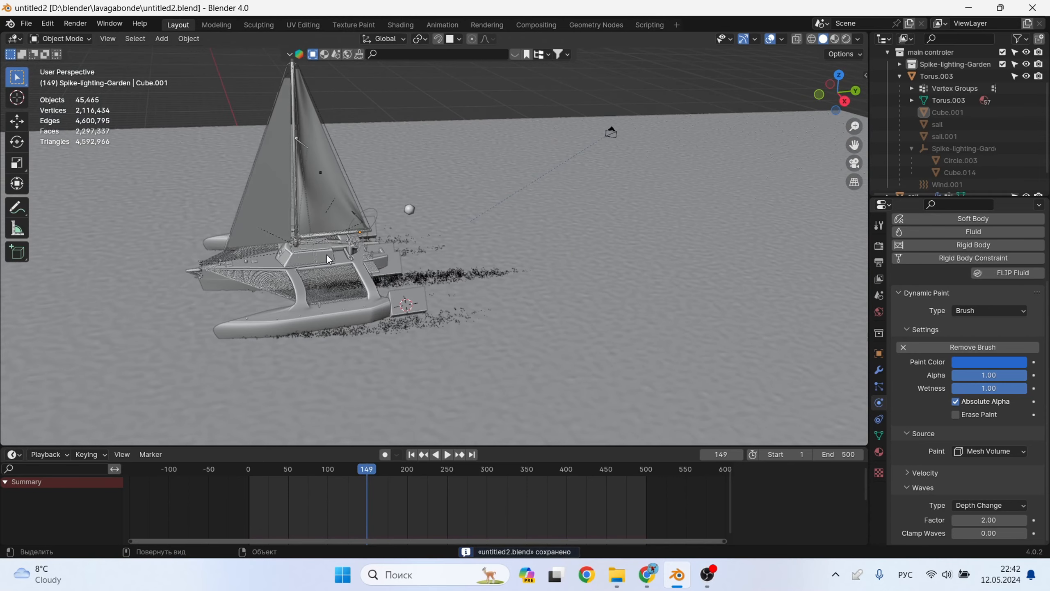
scroll(293, 263, "up", 2)
left_click(293, 262)
scroll(368, 269, "down", 6)
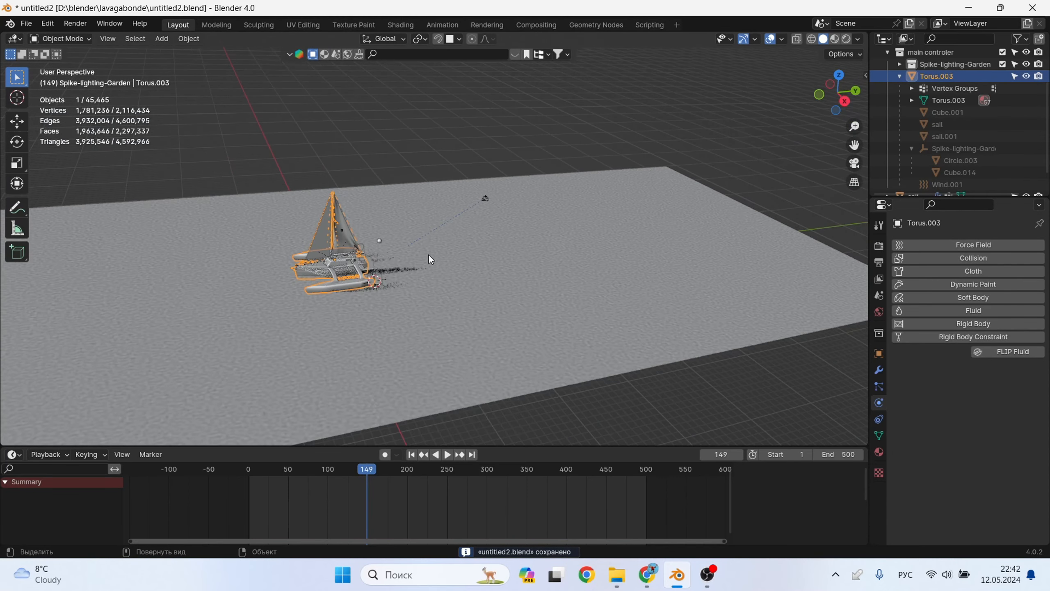
key("g")
key("y")
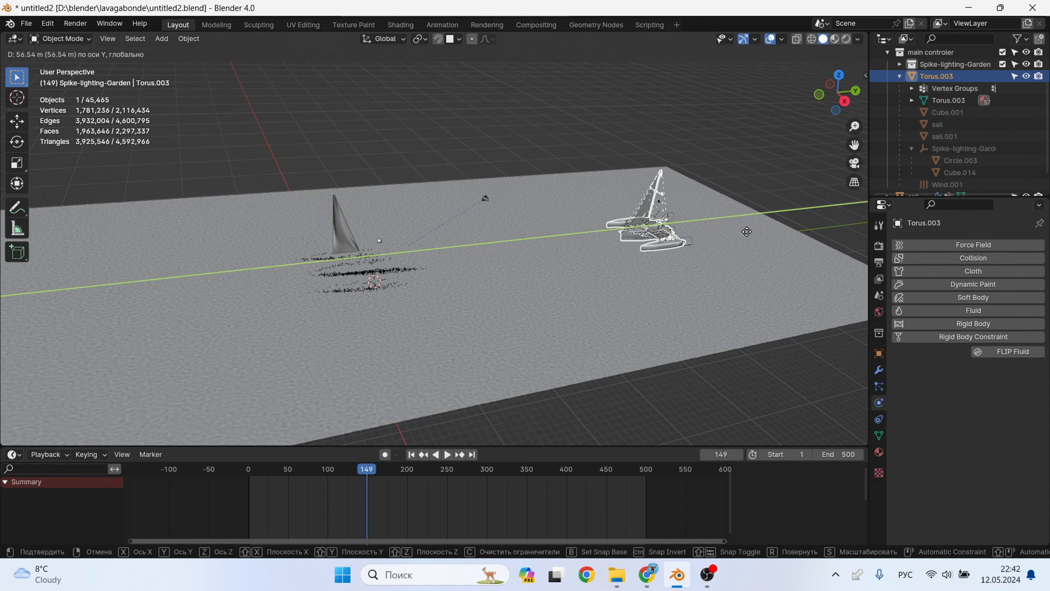
right_click(747, 232)
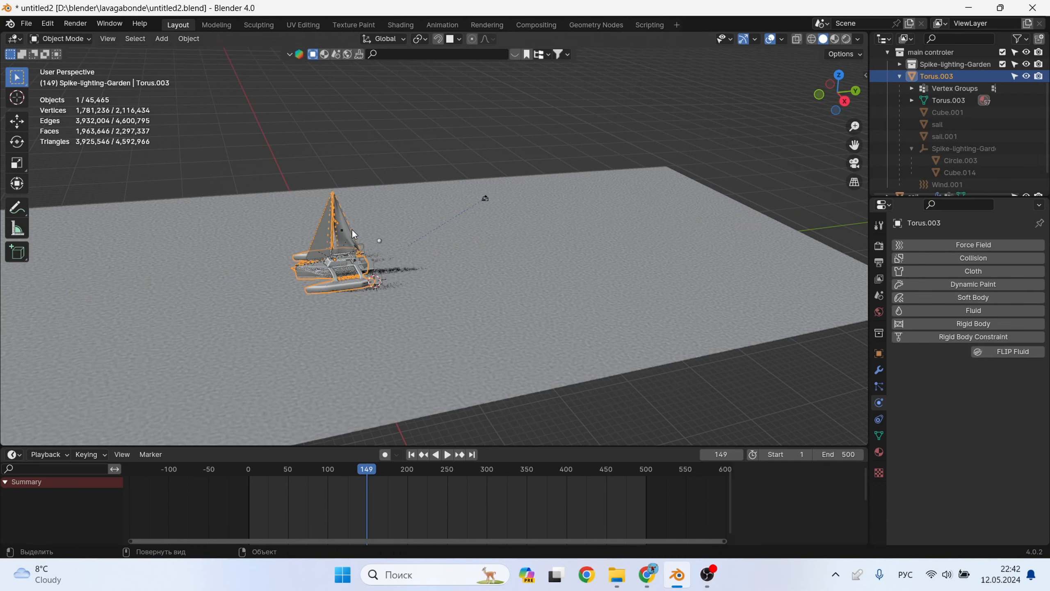
- Remove the Cloth physics from the trimaran's baked sail
scroll(352, 231, "up", 6)
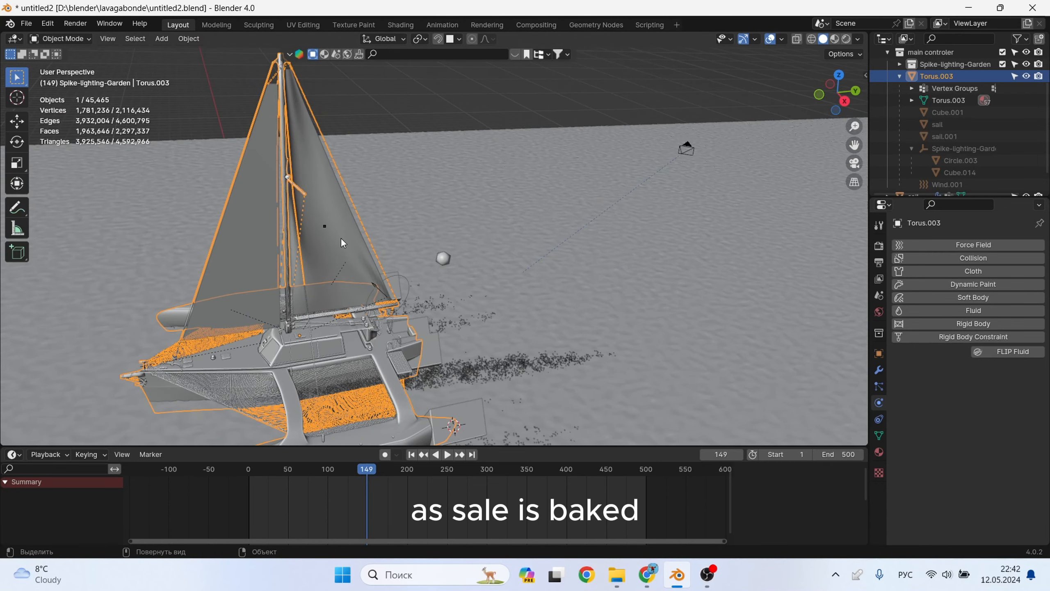
left_click(342, 239)
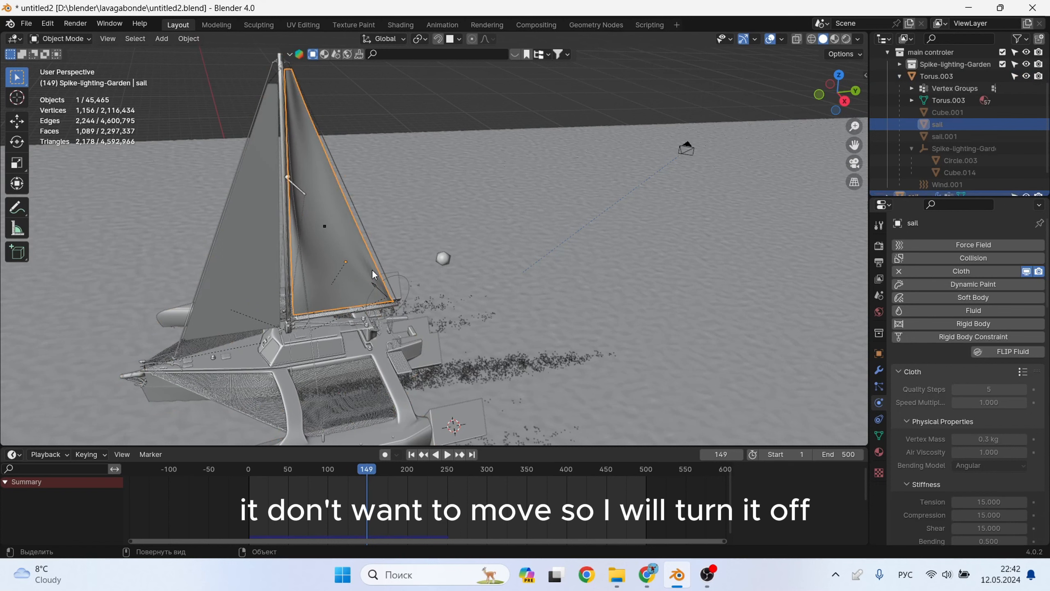
left_click(900, 272)
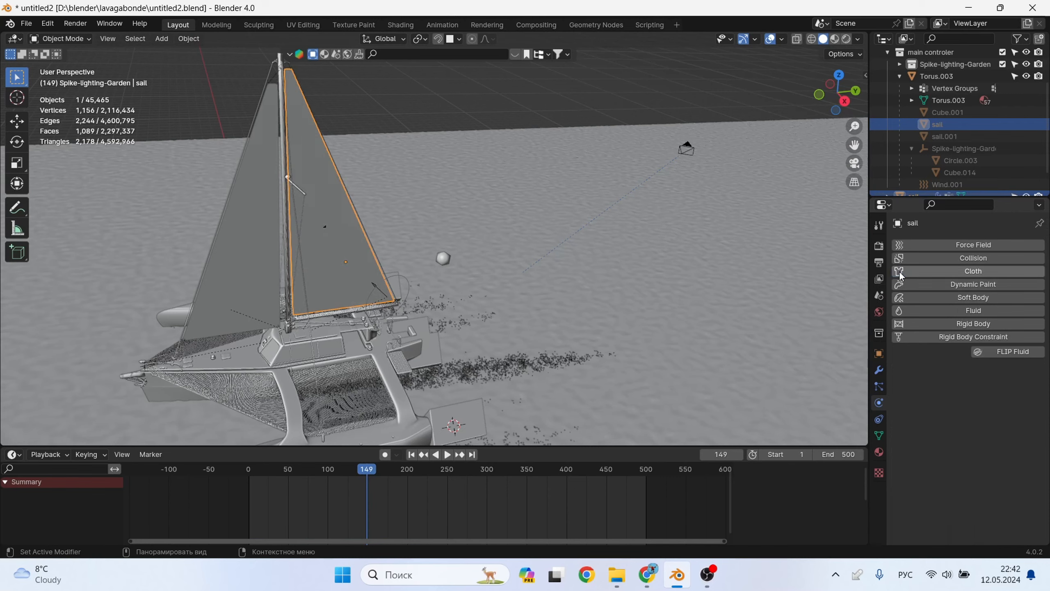
scroll(374, 335, "down", 3)
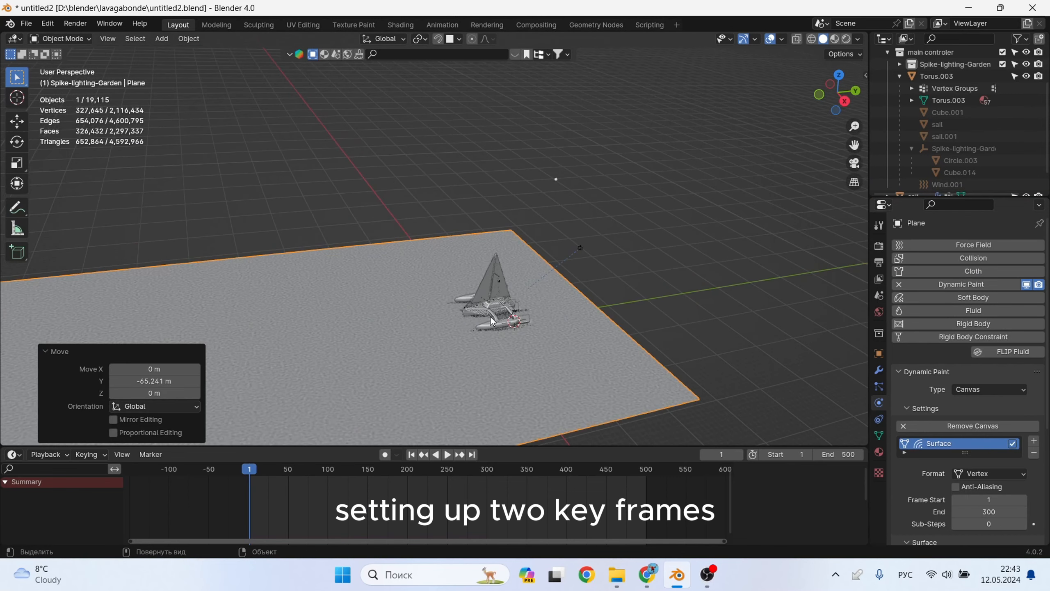
- Insert a Location, Rotation & Scale keyframe for the trimaran body at frame 1
scroll(491, 312, "up", 2)
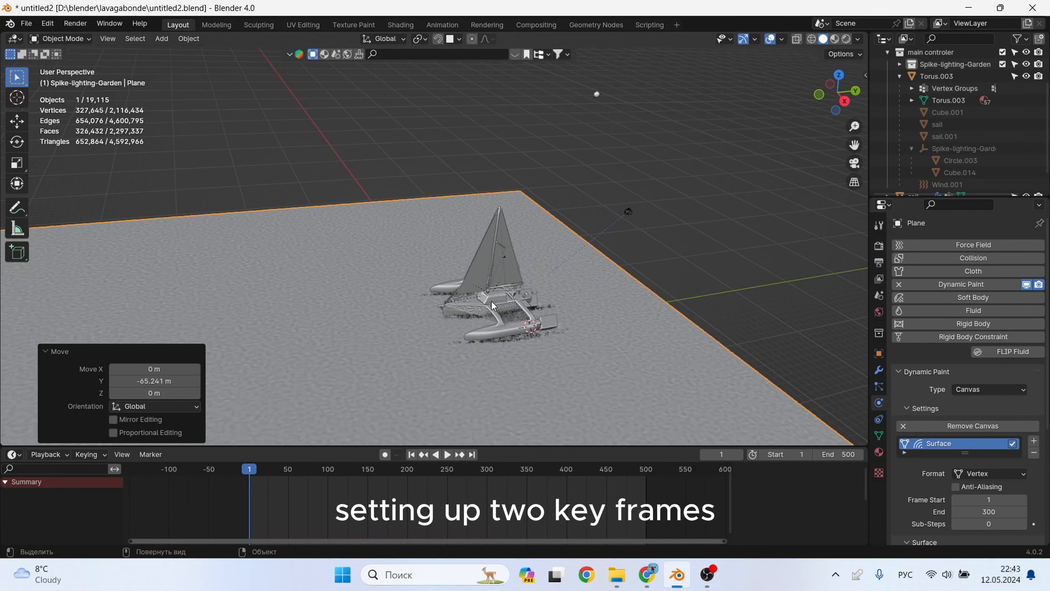
left_click(492, 305)
key("i")
left_click(493, 325)
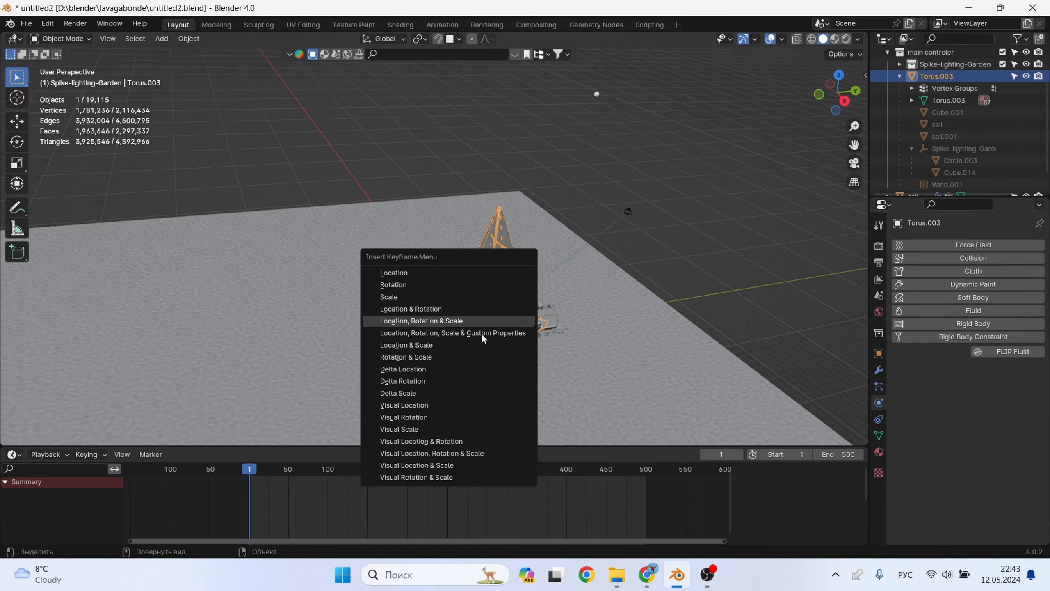
- At frame 149, move the trimaran about 87 m along negative Y and insert a Location, Rotation & Scale keyframe
scroll(463, 347, "down", 3)
middle_click_drag(377, 358, 637, 291, "shift")
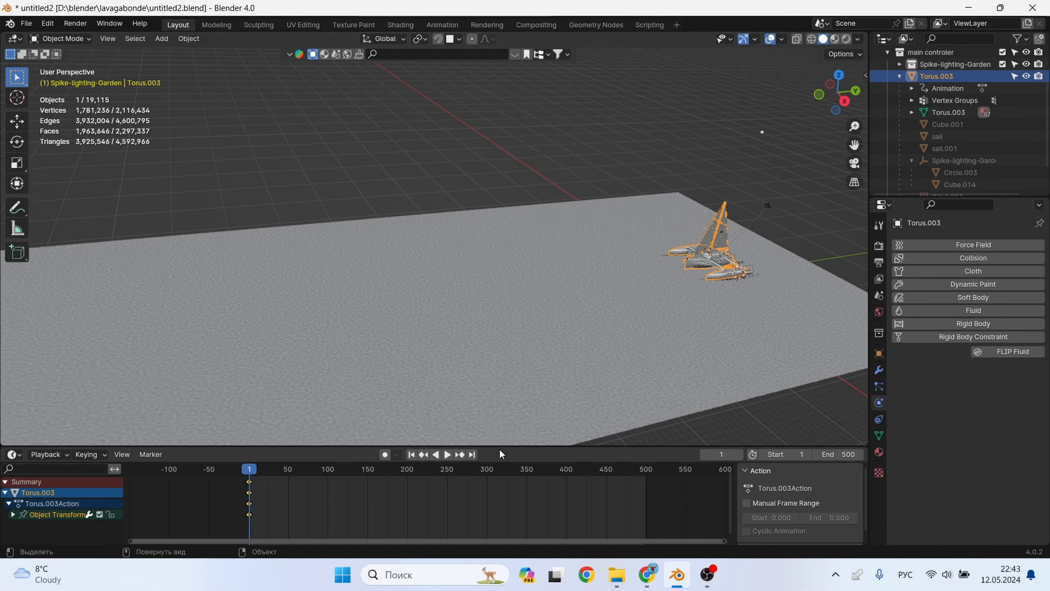
left_click(368, 470)
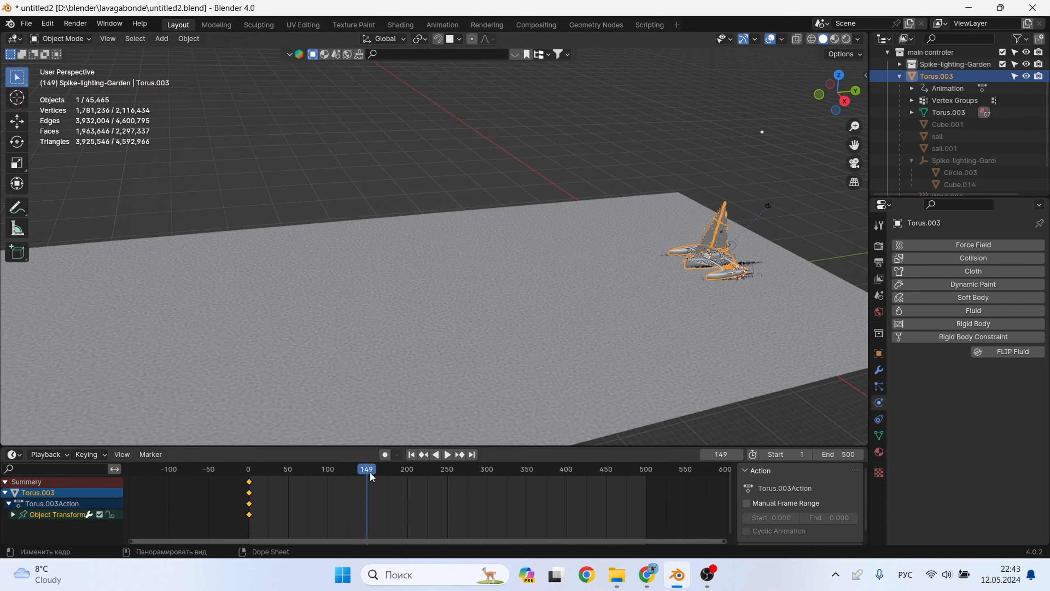
key("g")
key("y")
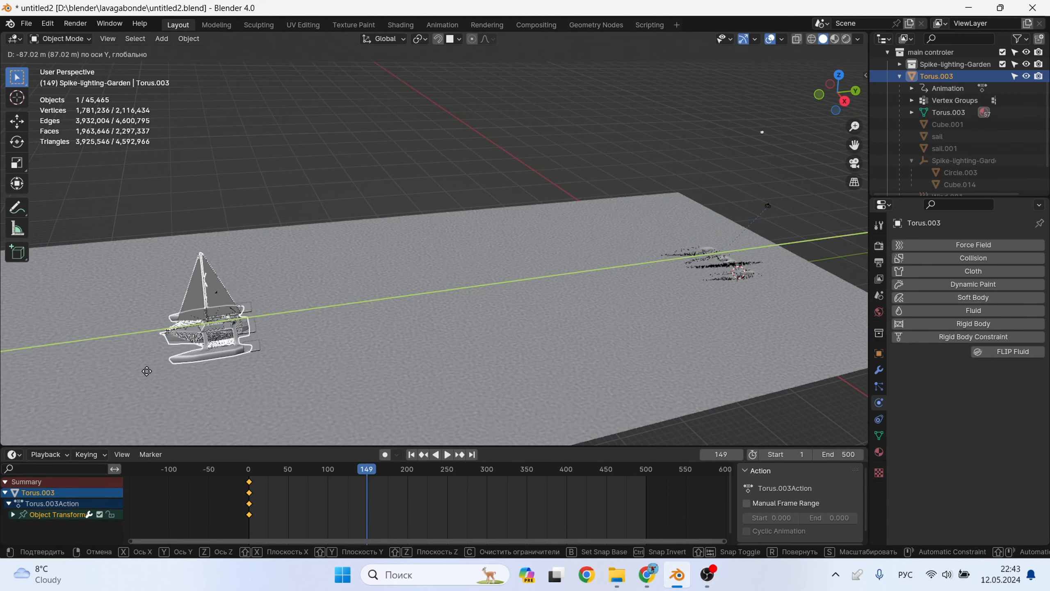
left_click(182, 365)
key("i")
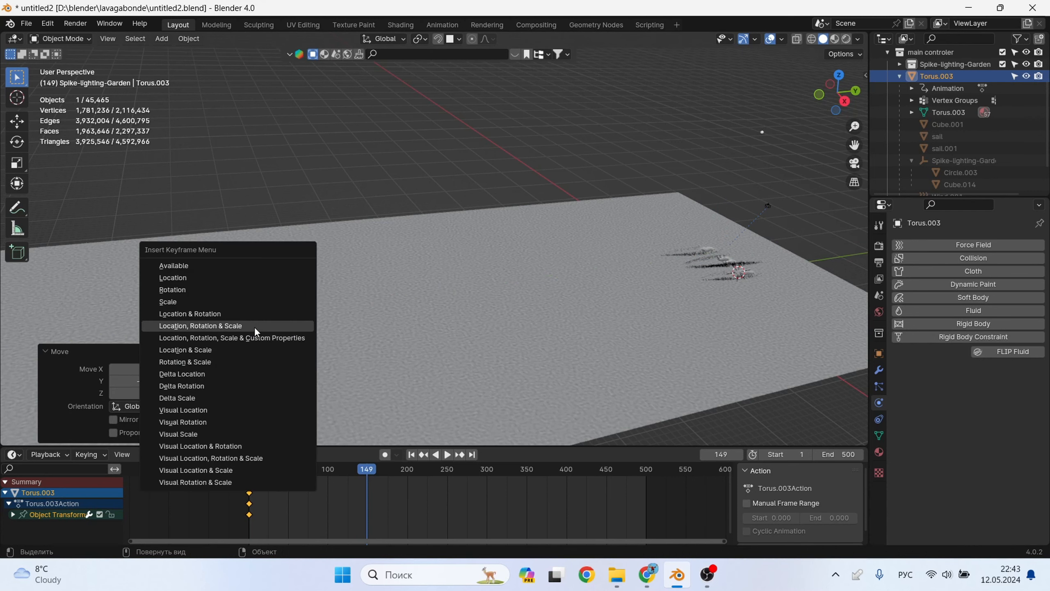
left_click(255, 327)
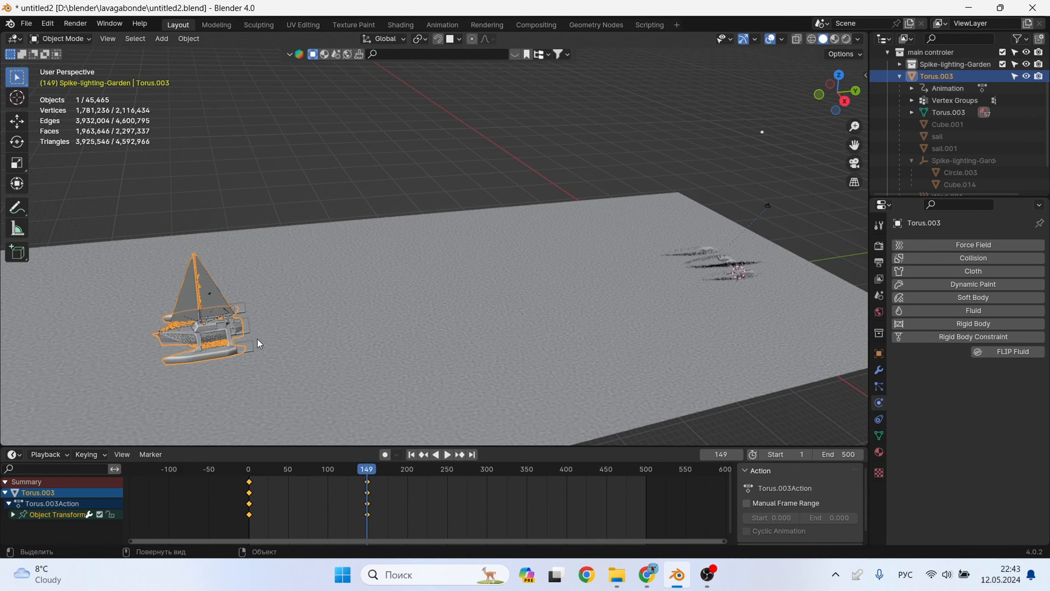
- Return to frame 1 and delete the baked particle cache of the foam emitters around the hulls
left_click(411, 455)
left_click(729, 300)
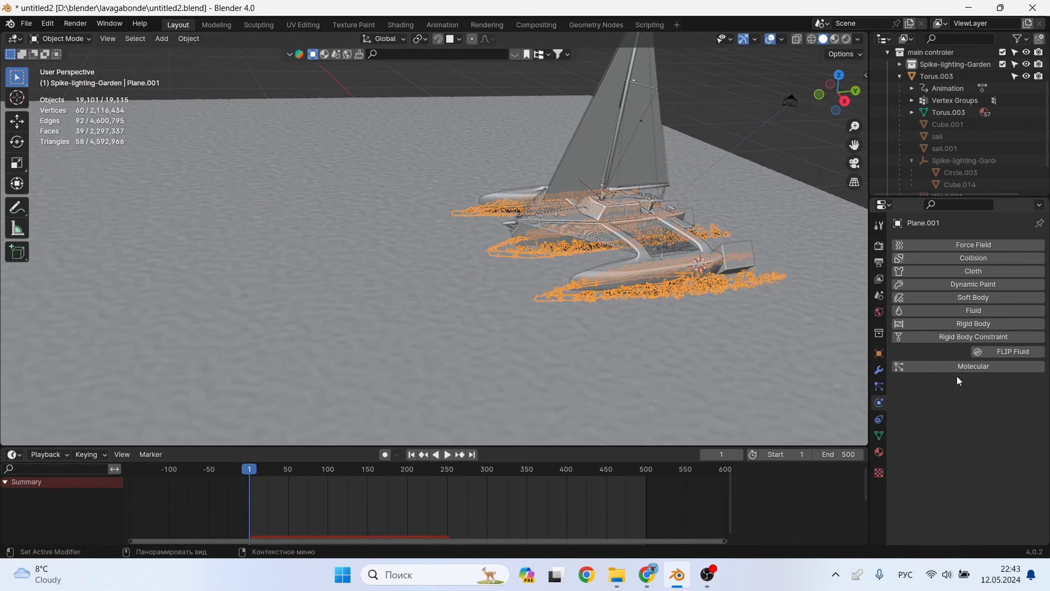
left_click(880, 387)
scroll(974, 465, "down", 5)
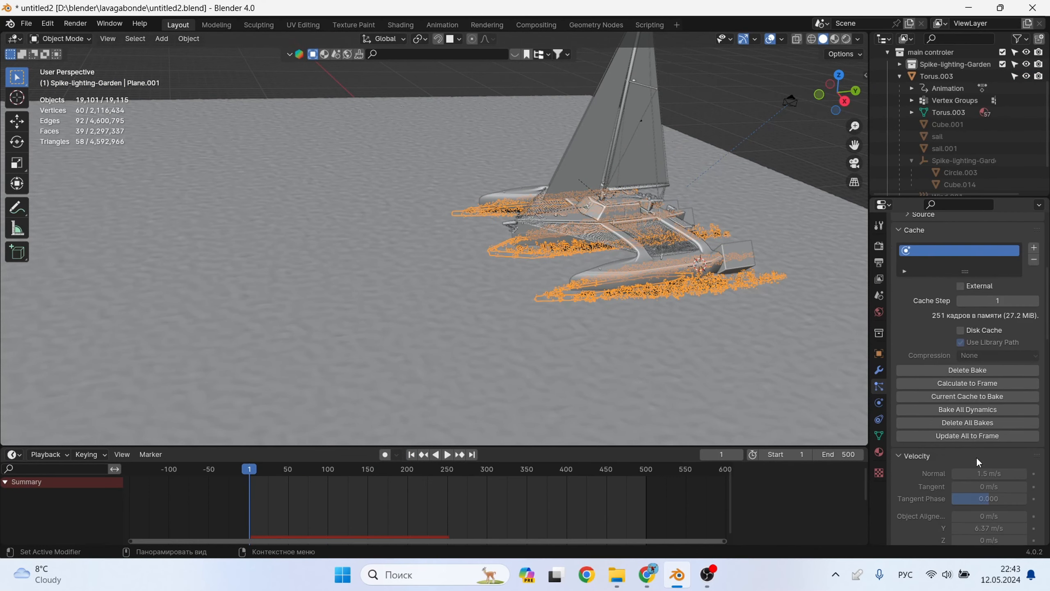
left_click(978, 370)
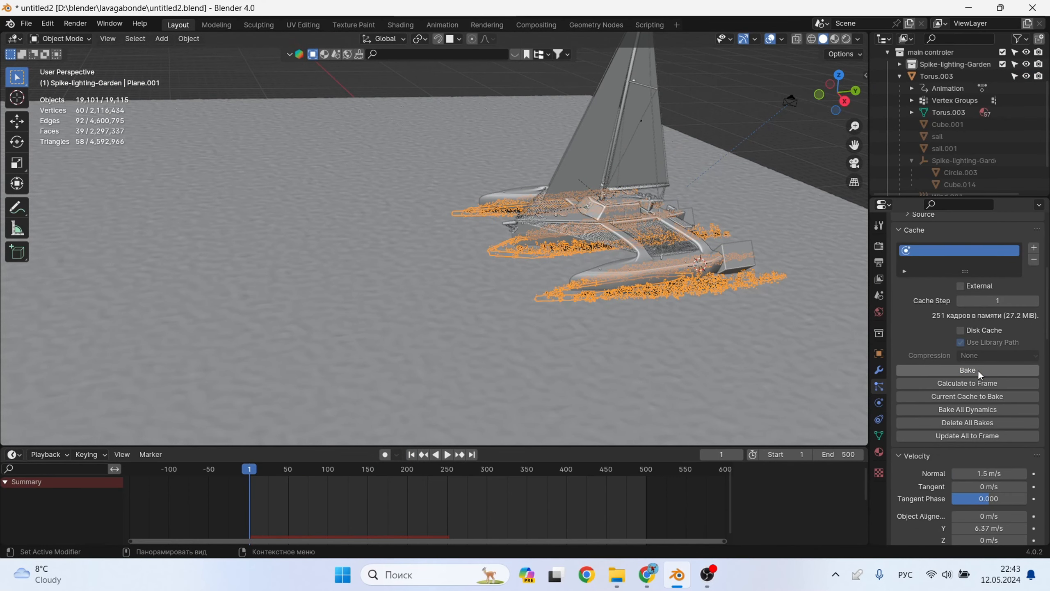
- Play the animation to examine the waves and foam behind the trimaran, and return to frame 1
key("space")
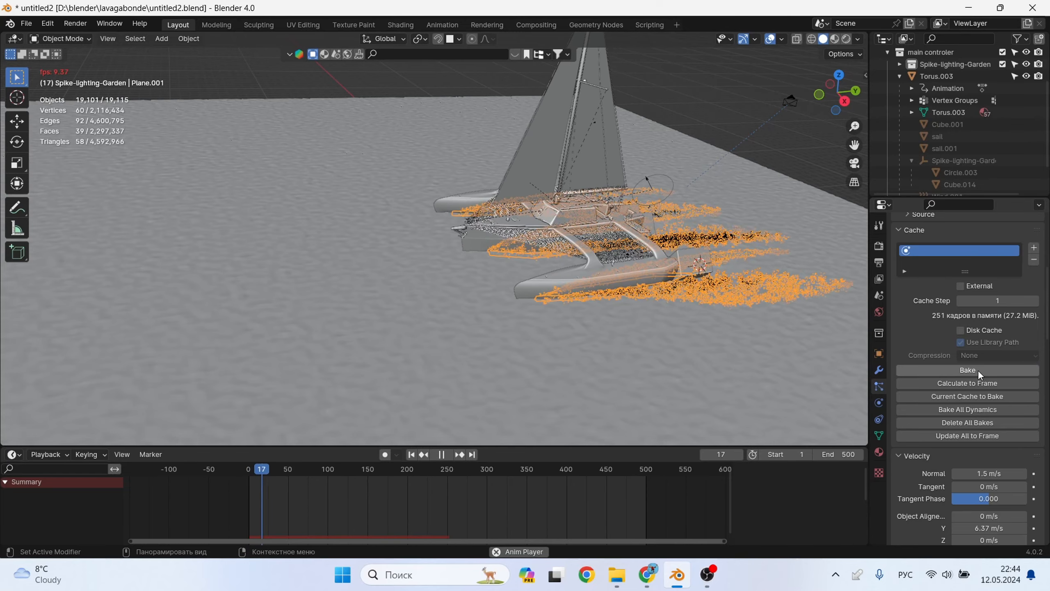
middle_click_drag(637, 338, 379, 243)
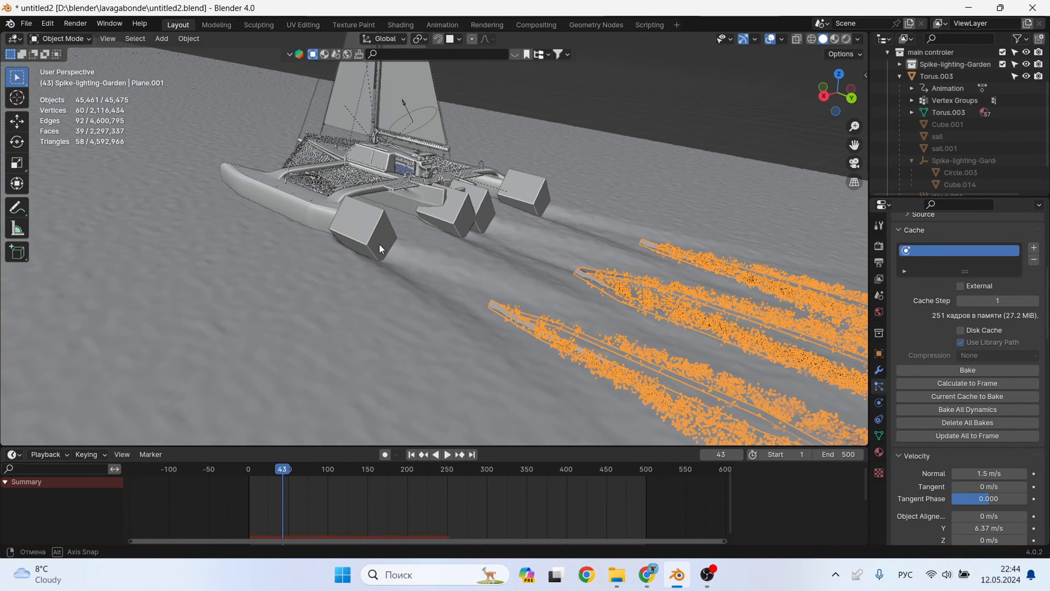
left_click(412, 455)
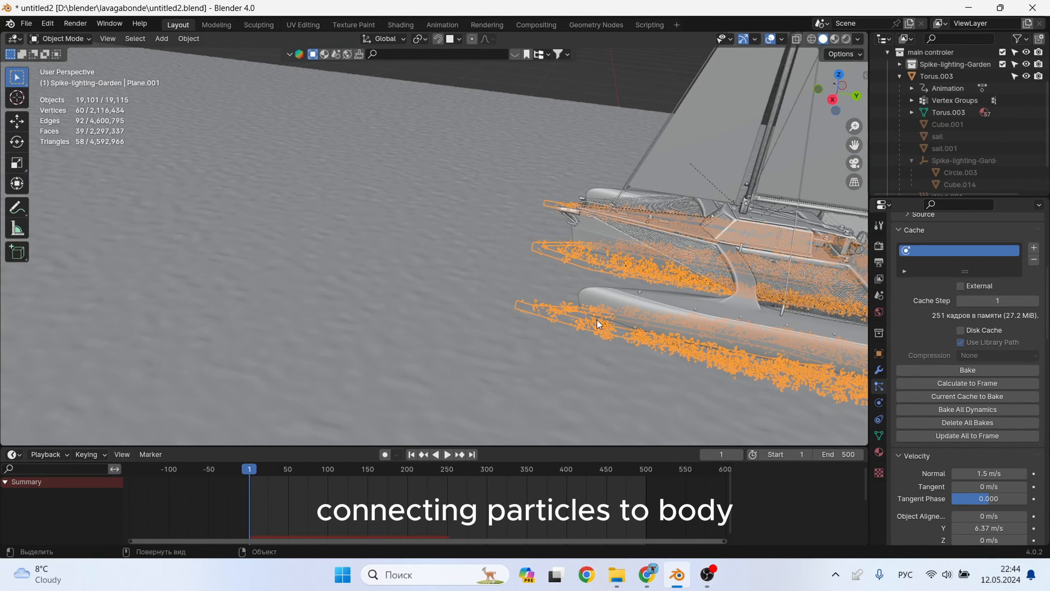
- Hide the ocean plane and move the foam emitter about 1.9 m along Y to align it with the hulls
left_click(429, 384)
key("h")
left_click(559, 325)
key("g")
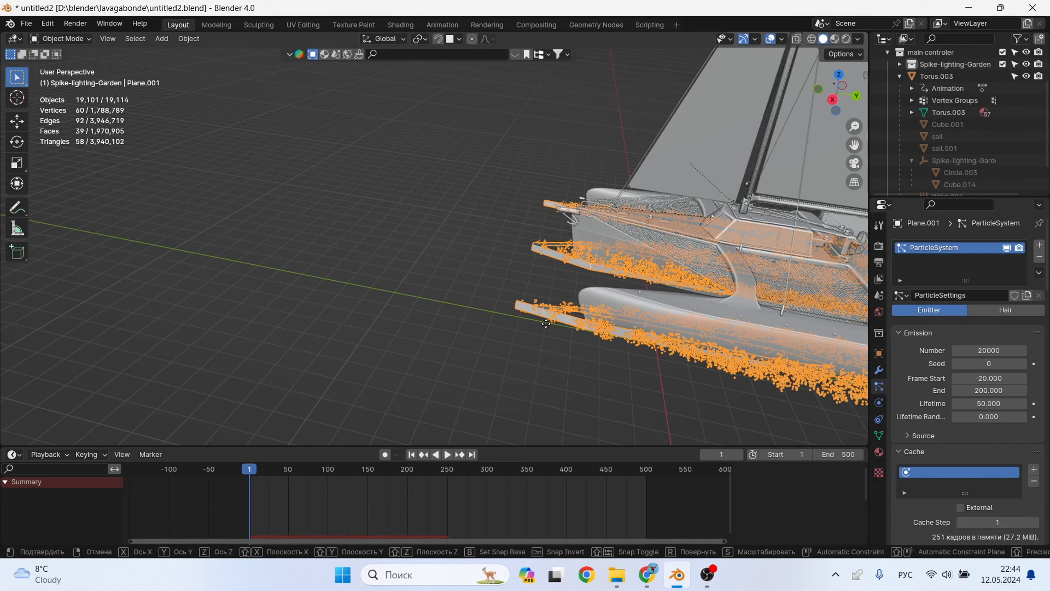
key("y")
left_click(602, 323)
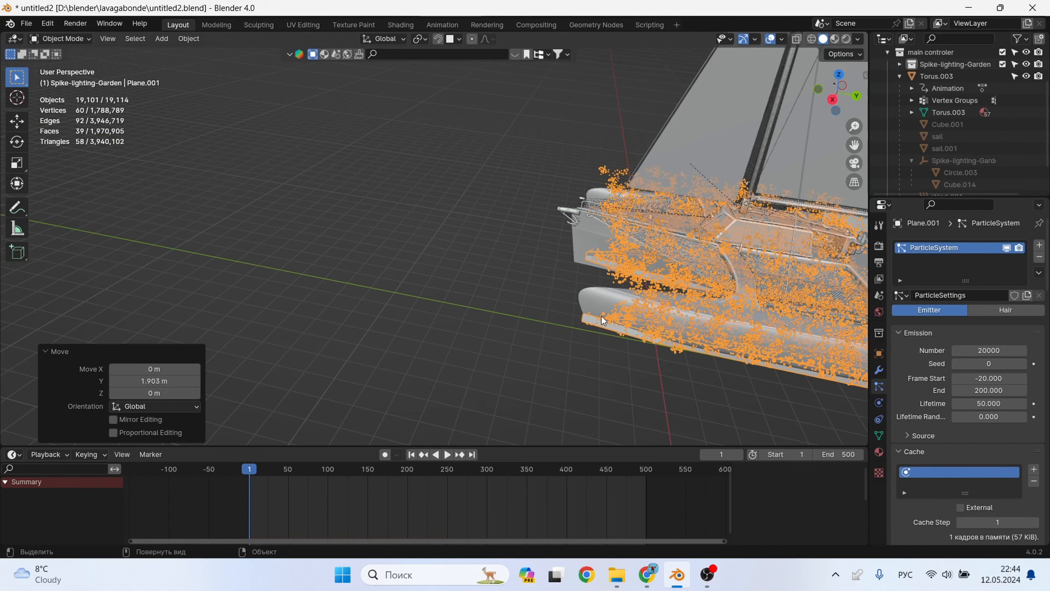
- Parent the foam particle emitter to the trimaran body
left_click(593, 299, "shift")
key("ctrl+p")
left_click(592, 299)
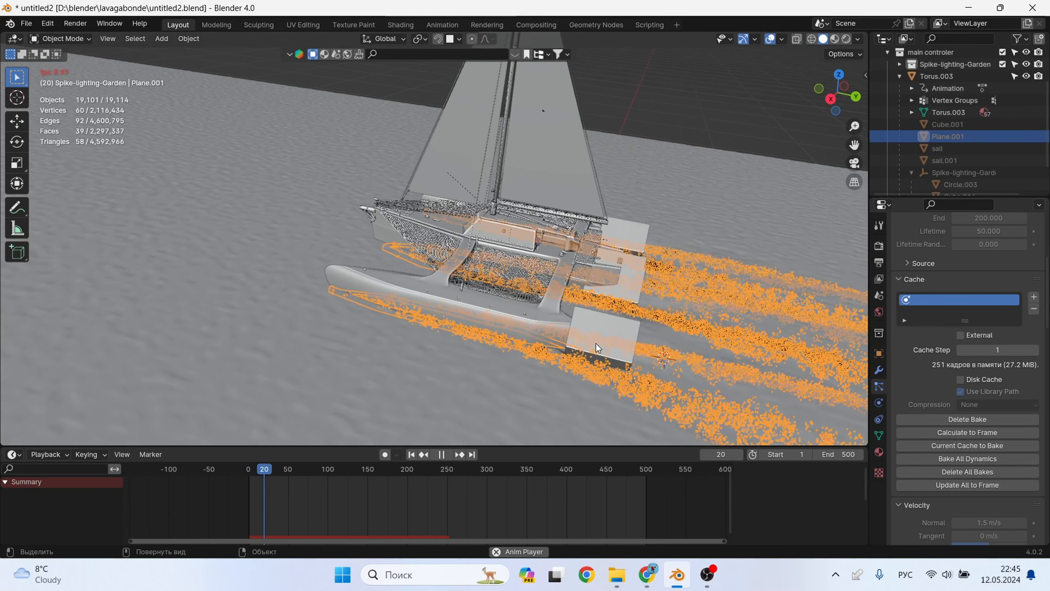
- Play the animation to frame 51 and review the ocean plane's Dynamic Paint wave settings
left_click(629, 104)
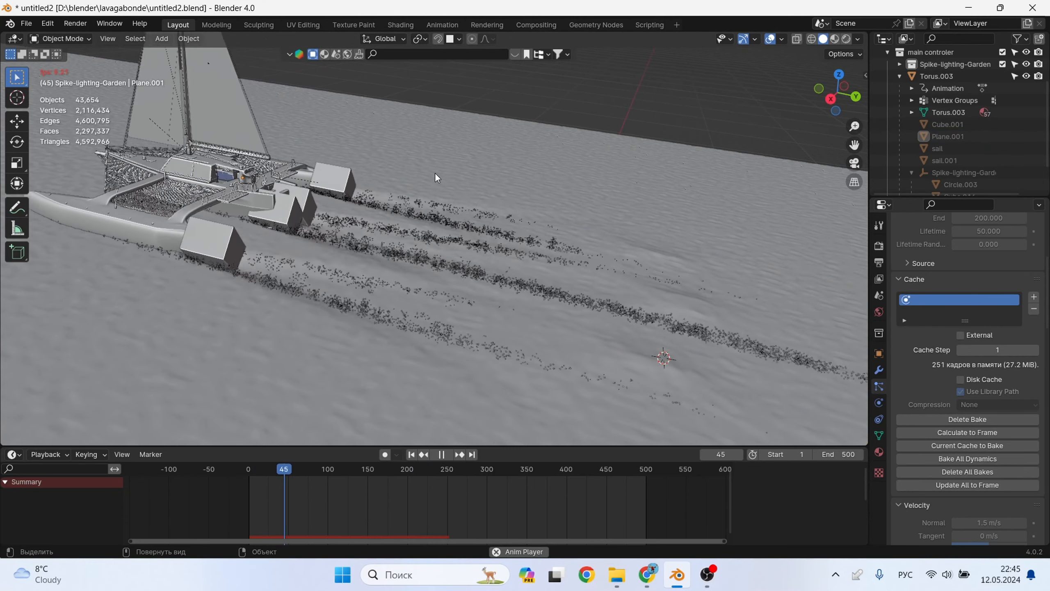
key("space")
left_click(407, 177)
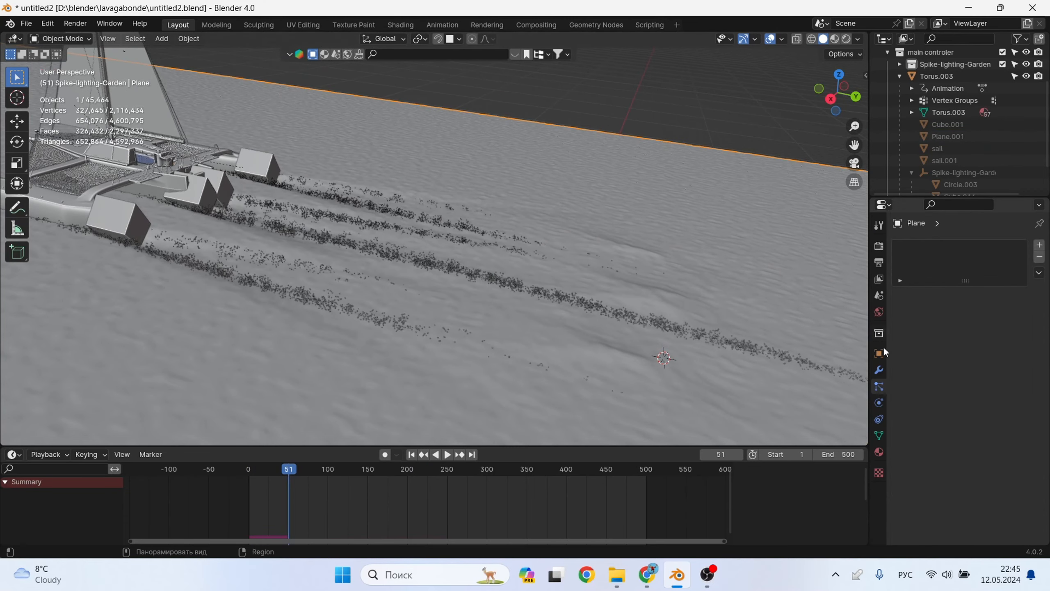
left_click(879, 402)
scroll(980, 436, "down", 5)
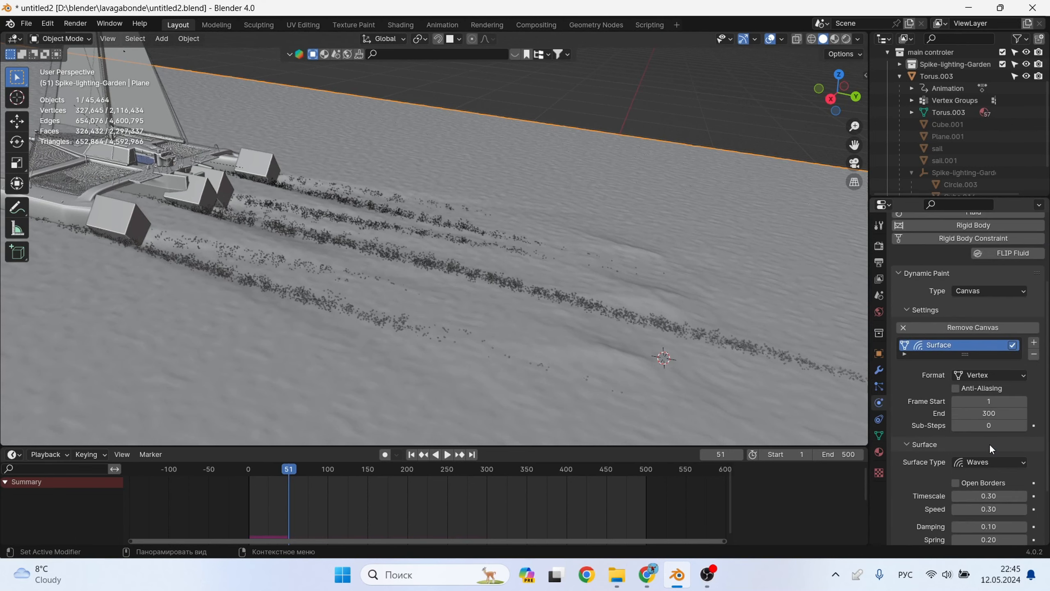
scroll(990, 444, "down", 4)
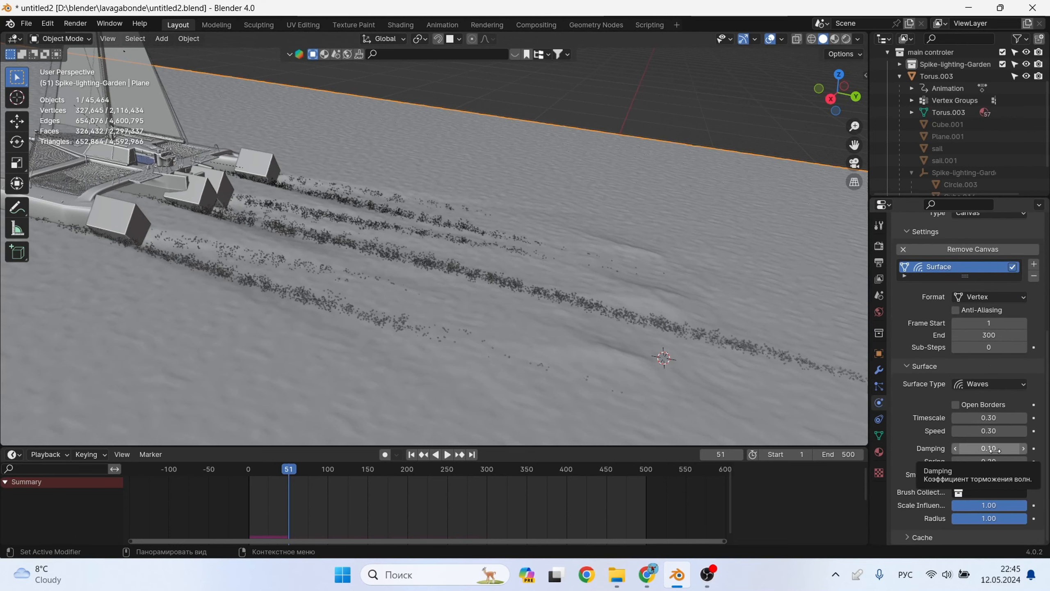
middle_click_drag(484, 281, 608, 335)
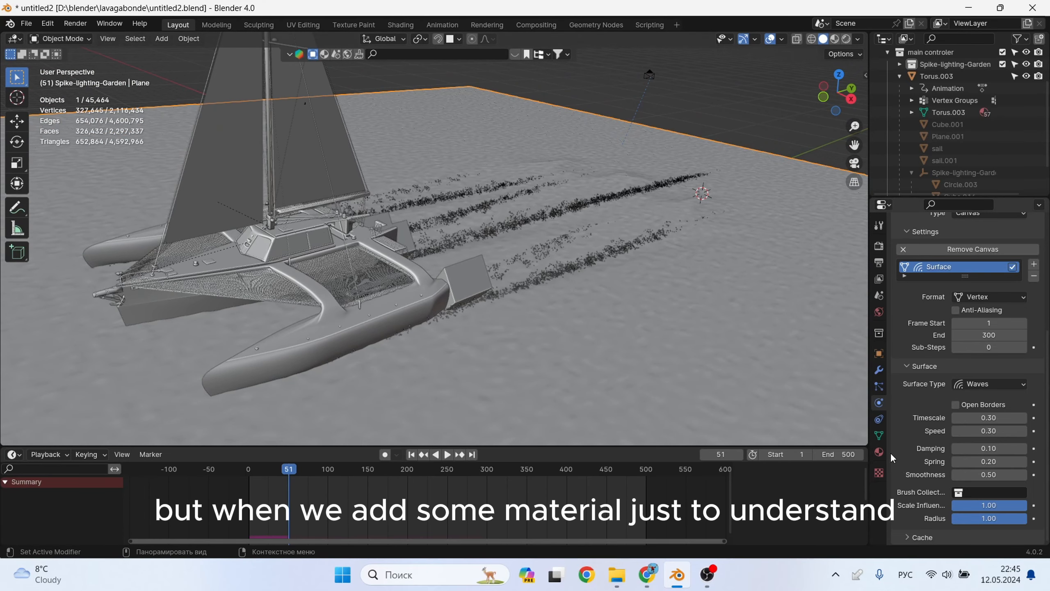
- Give the ocean plane a new material with light blue base color, roughness 0.136 and transmission weight 1
left_click(880, 451)
left_click(976, 319)
left_click(989, 398)
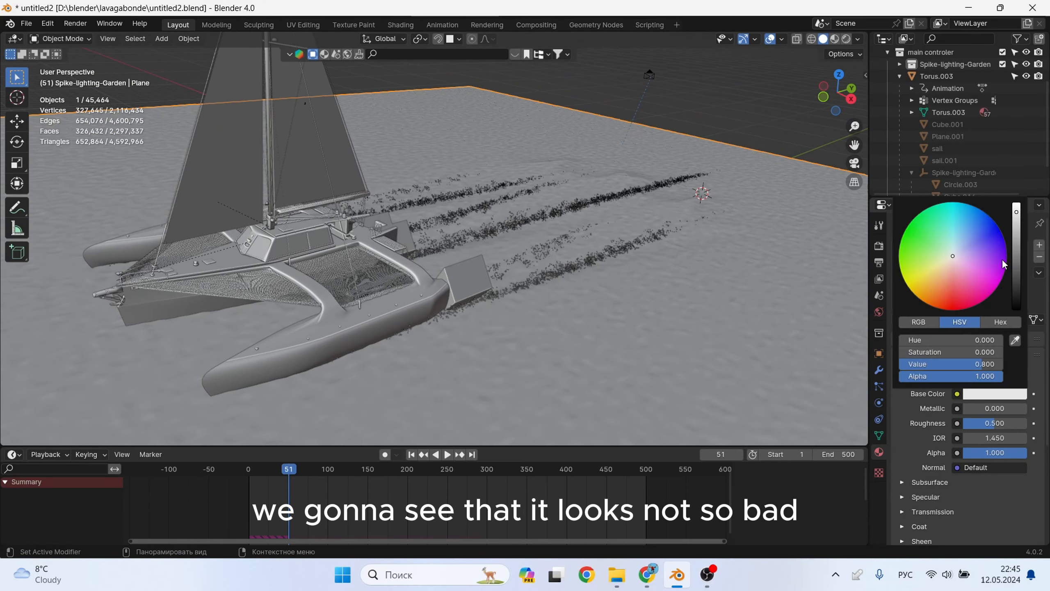
left_click(963, 236)
left_click_drag(995, 428, 972, 428)
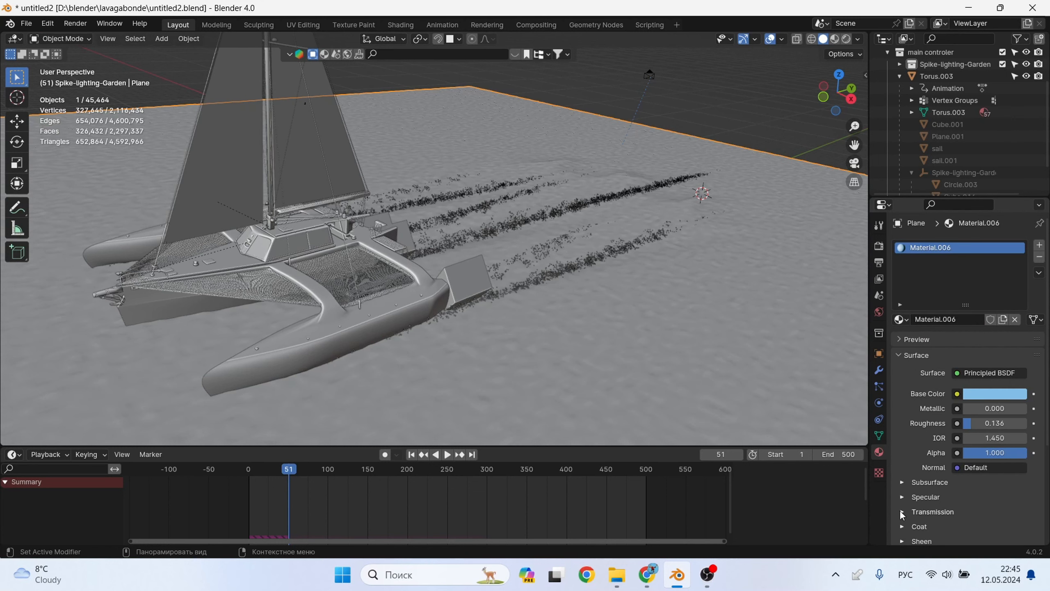
left_click_drag(964, 527, 1026, 526)
- Switch the viewport to Material Preview shading and play the animation to frame 68 to check the water and foam
key("z")
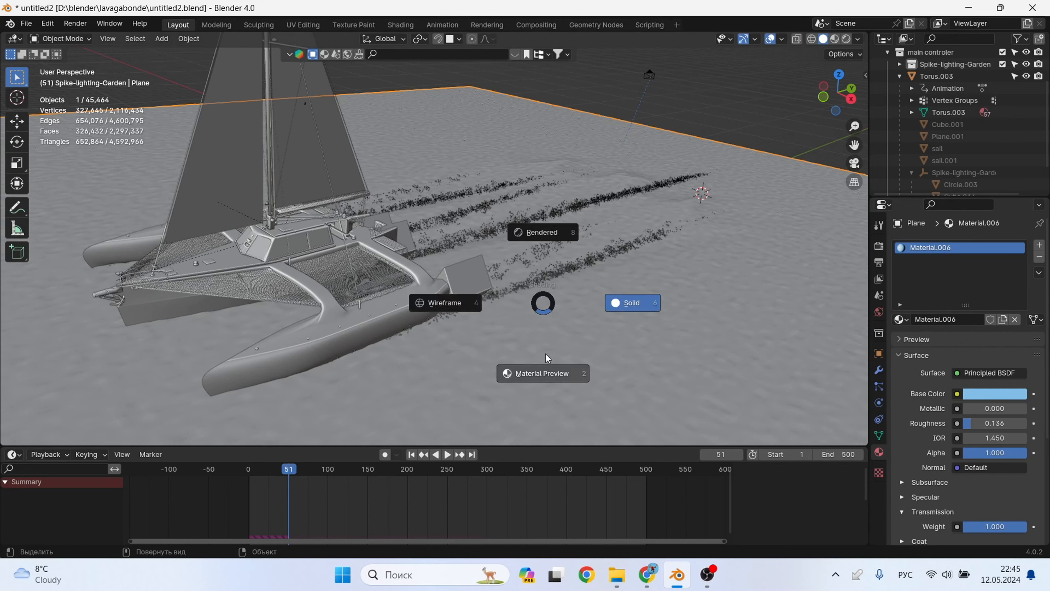
left_click(544, 373)
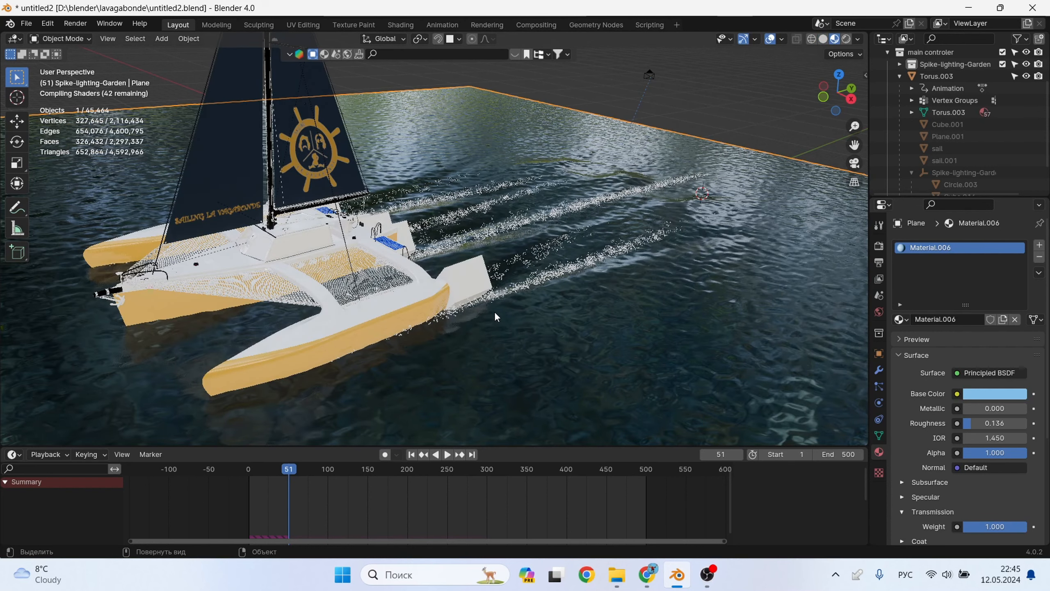
middle_click_drag(497, 311, 478, 291)
key("space")
key("space")
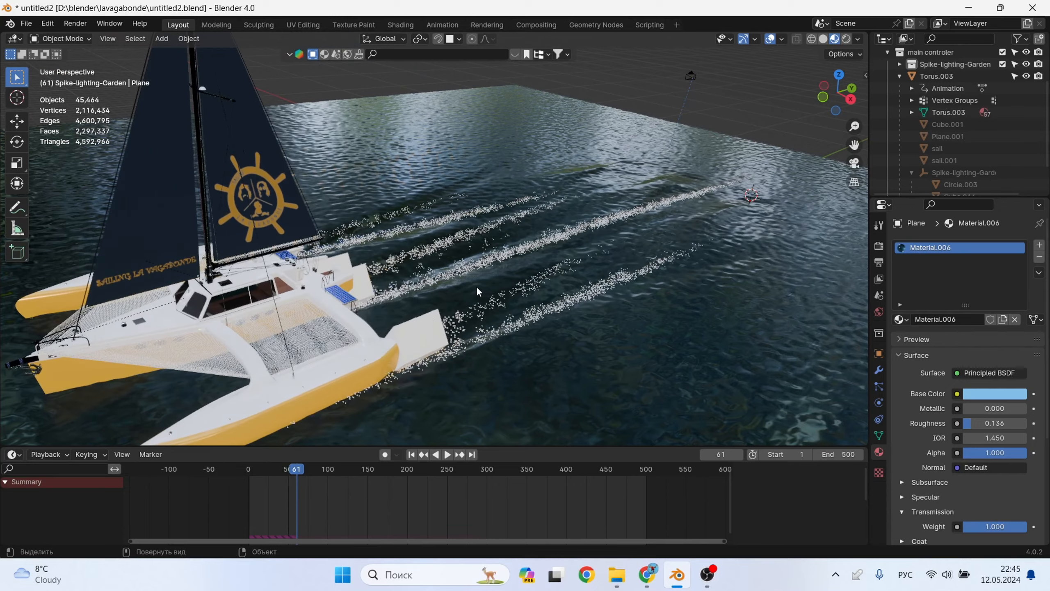
middle_click_drag(398, 348, 460, 277, "shift")
key("space")
scroll(481, 300, "up", 1)
key("space")
scroll(363, 312, "up", 1)
scroll(363, 313, "up", 2)
- Set the foam emitter's child particles to display and render amounts of 20 with a radius of 0.39 m
left_click(417, 259)
scroll(415, 310, "down", 2)
left_click(879, 386)
scroll(980, 484, "down", 15)
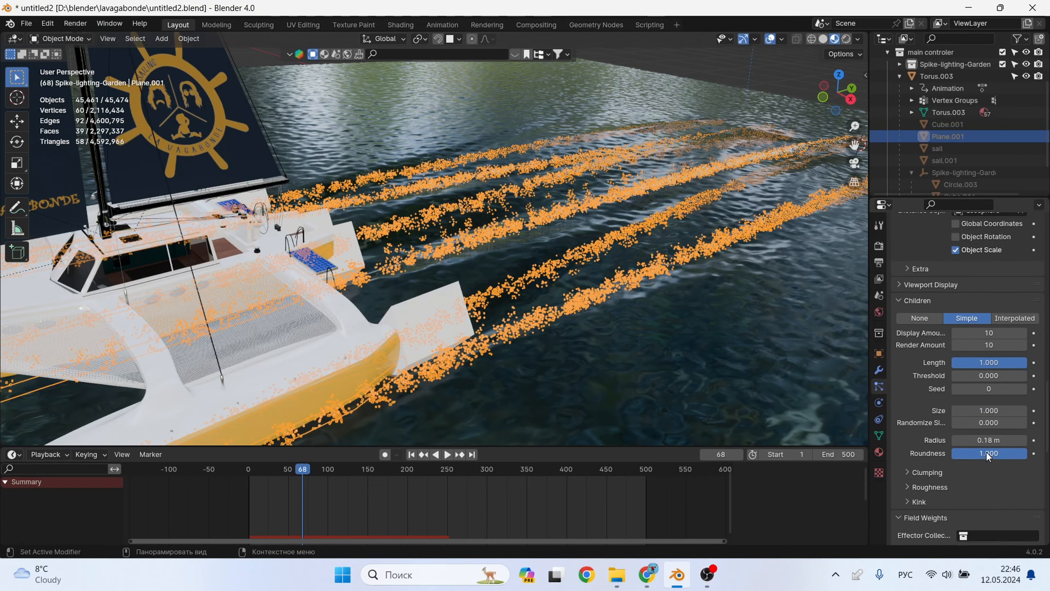
left_click(778, 72)
scroll(563, 288, "up", 5)
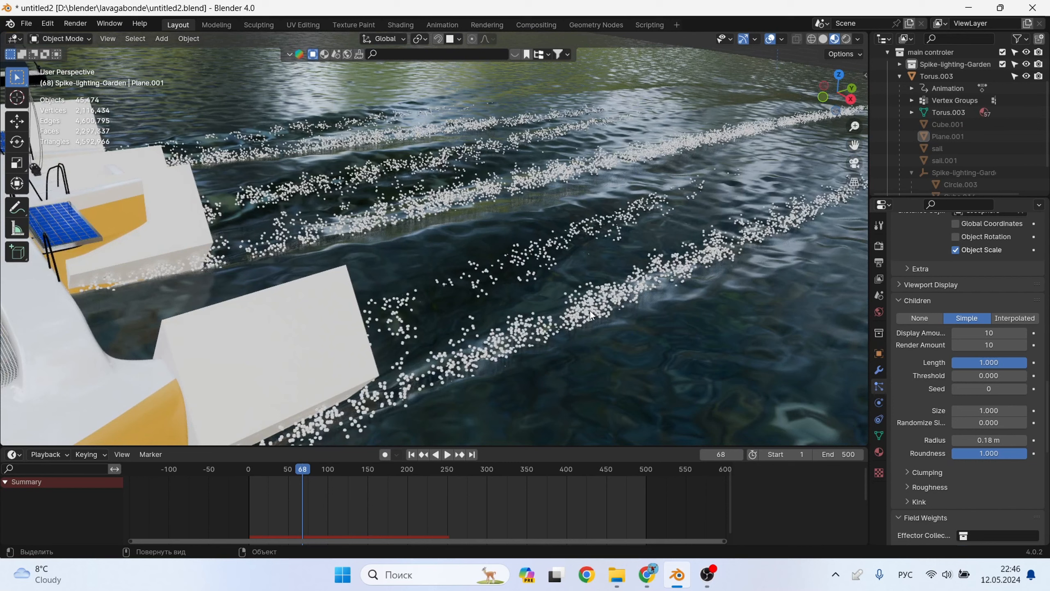
left_click(590, 311)
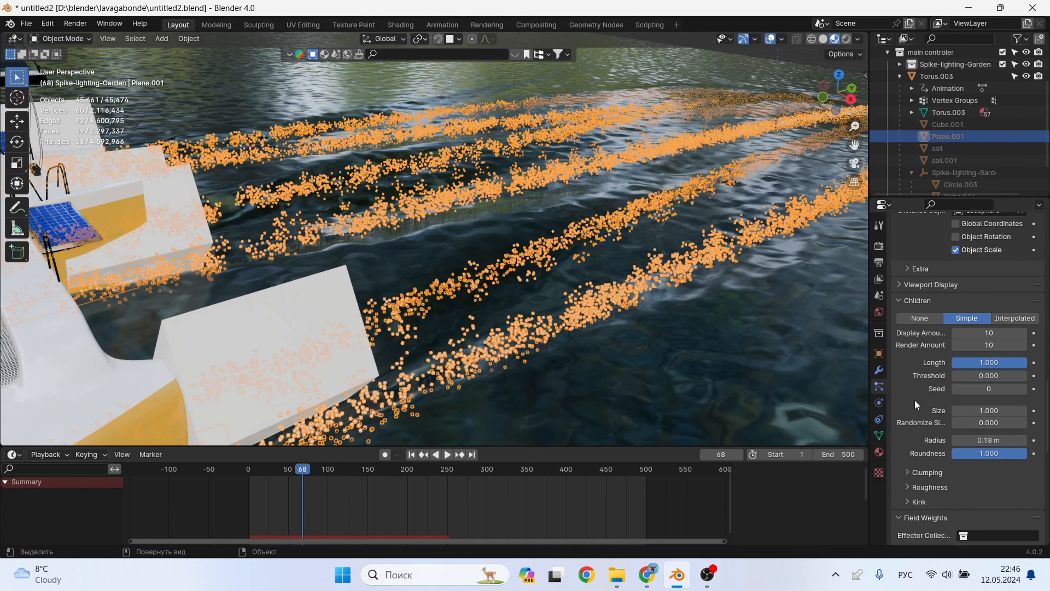
left_click(996, 337)
type("20")
key("Return")
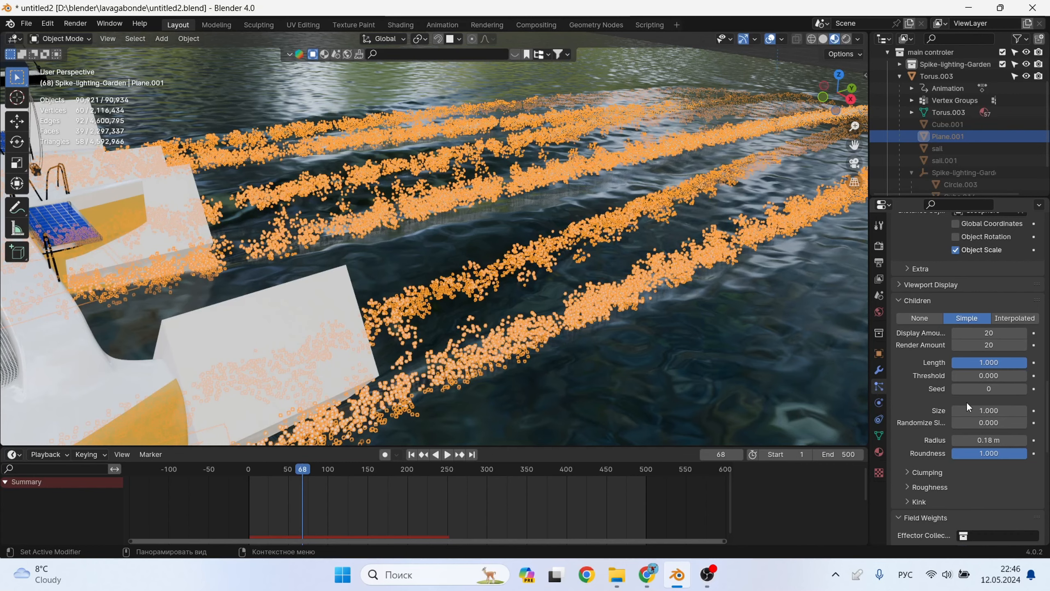
left_click_drag(990, 441, 1022, 440)
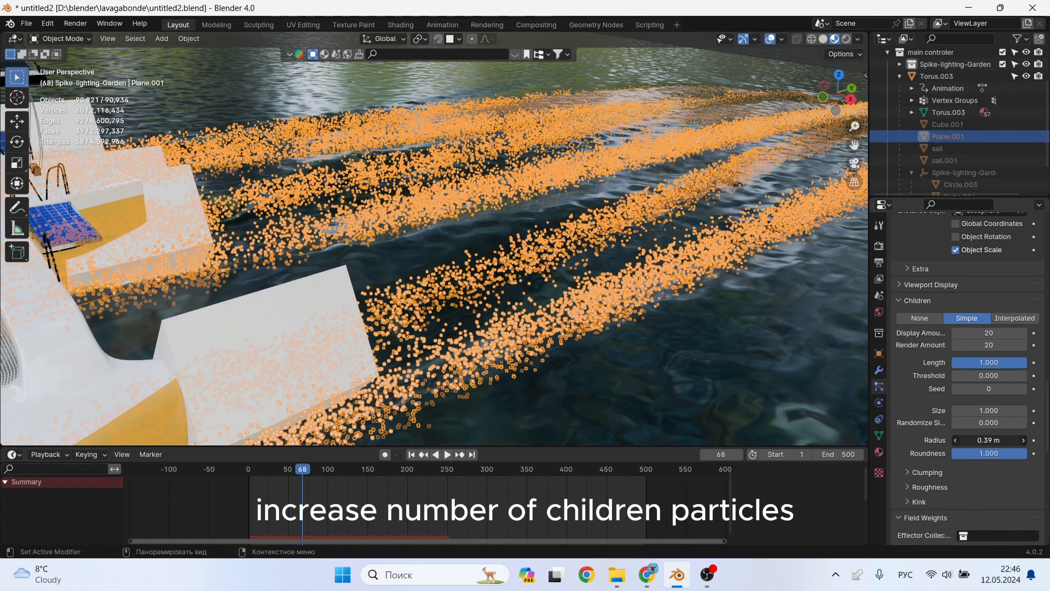
- Check the emitter's viewport display settings and hide the wave cubes behind the hulls
middle_click_drag(668, 296, 601, 278)
scroll(601, 277, "down", 3)
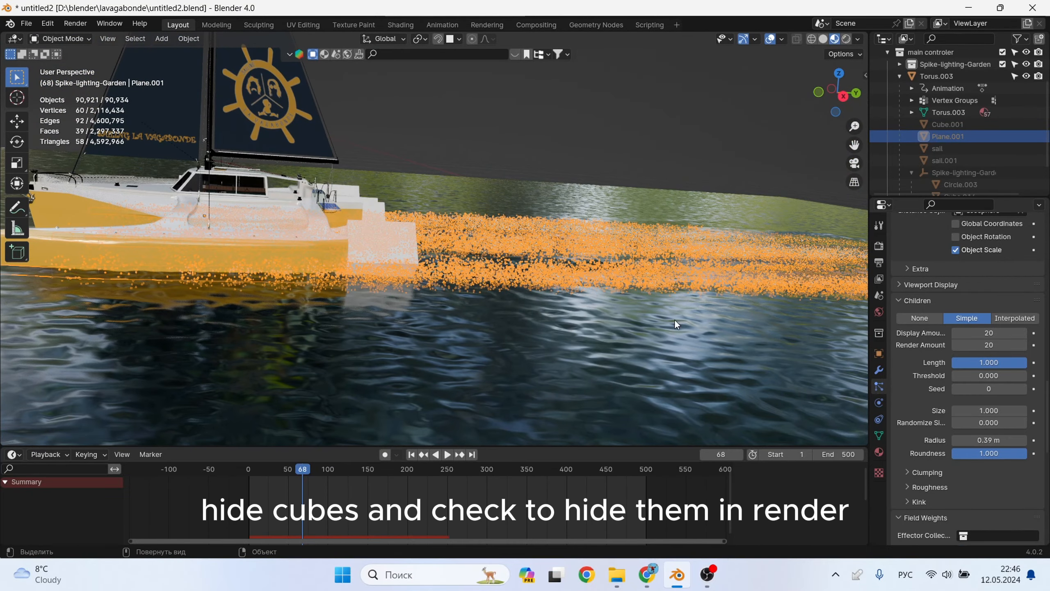
scroll(908, 289, "up", 10)
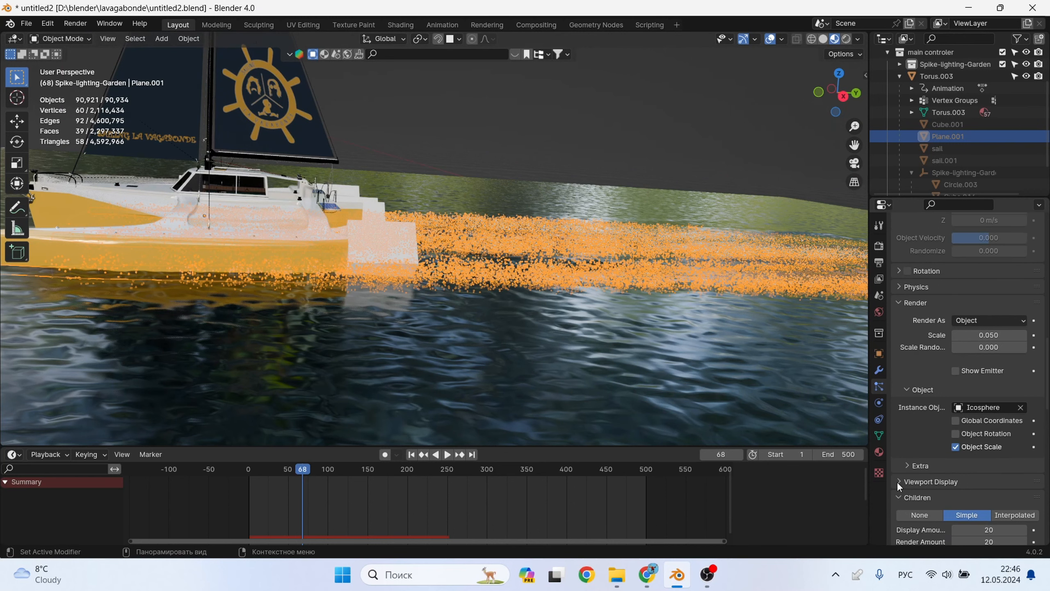
left_click(897, 482)
scroll(983, 493, "down", 4)
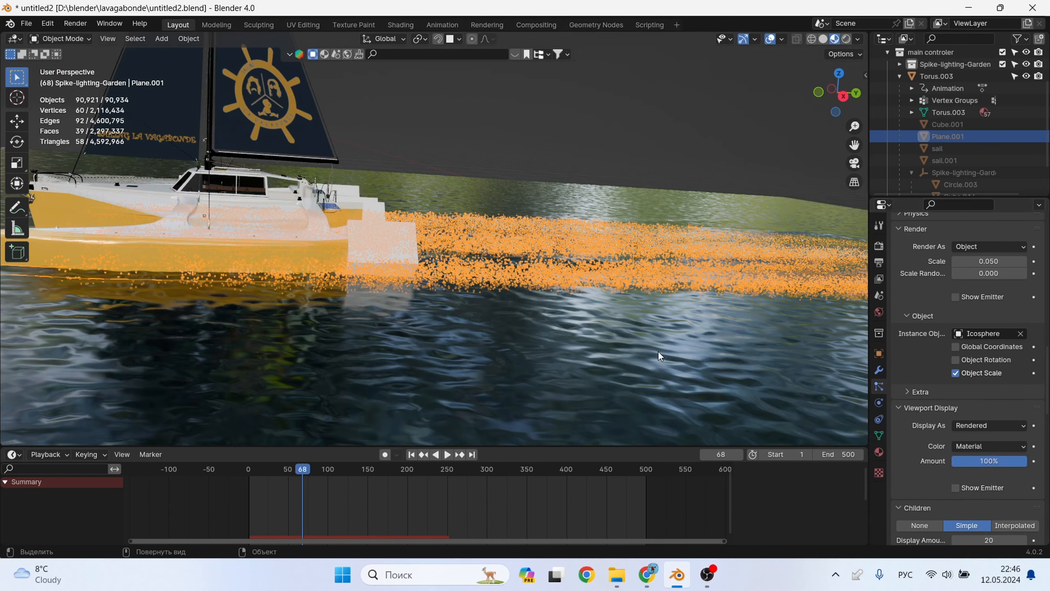
left_click(376, 204)
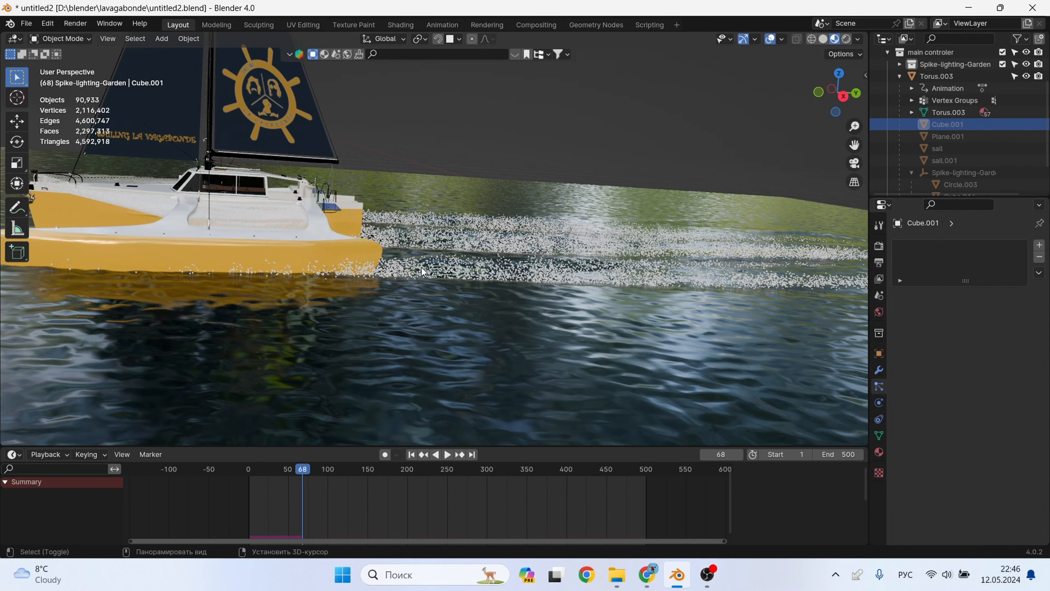
- Return to frame 1 and play the animation to frame 62 to examine the wake without the cubes
scroll(469, 292, "up", 3)
left_click(412, 456)
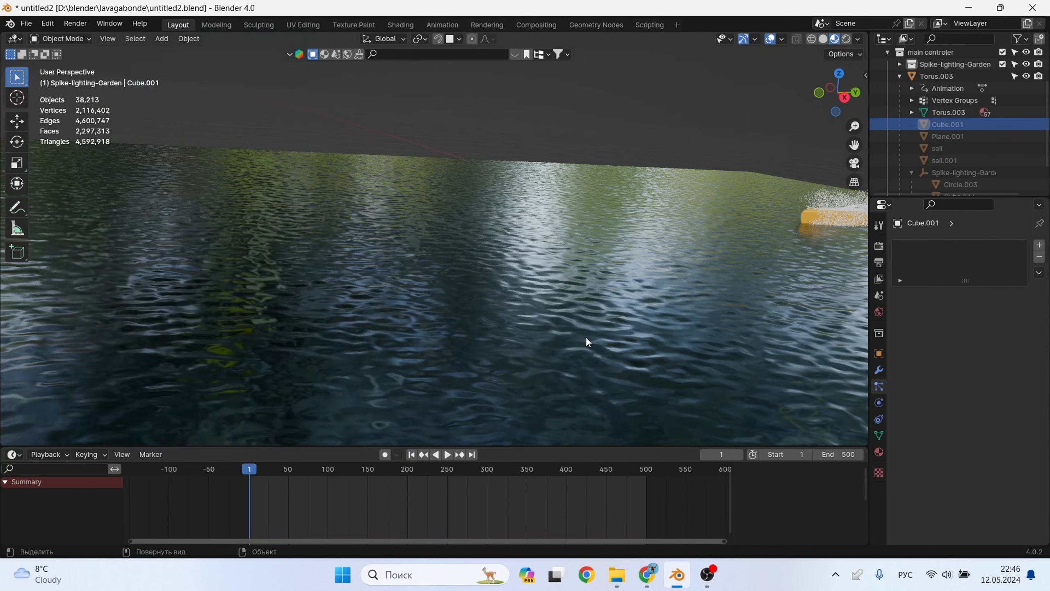
middle_click_drag(586, 337, 671, 320)
key("space")
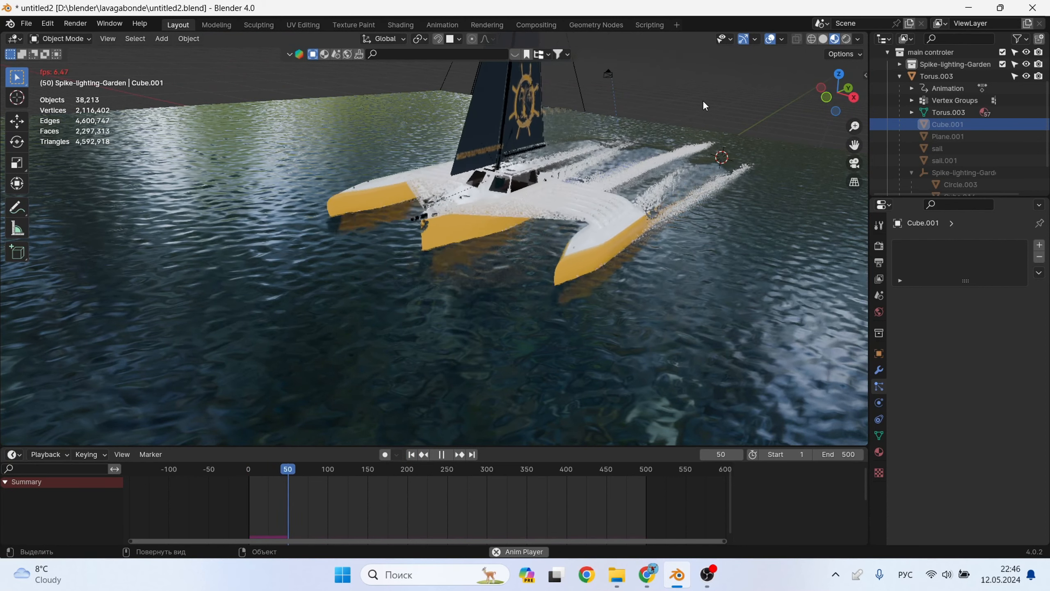
key("space")
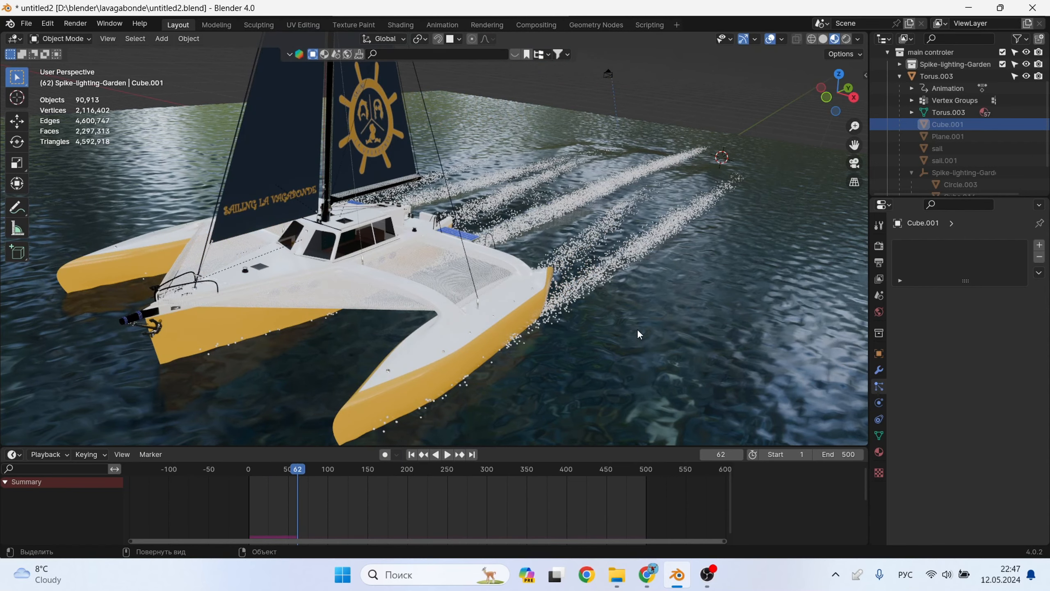
- Unhide the wave cubes behind the hulls and apply their scale
middle_click_drag(639, 334, 554, 342)
scroll(669, 254, "up", 6)
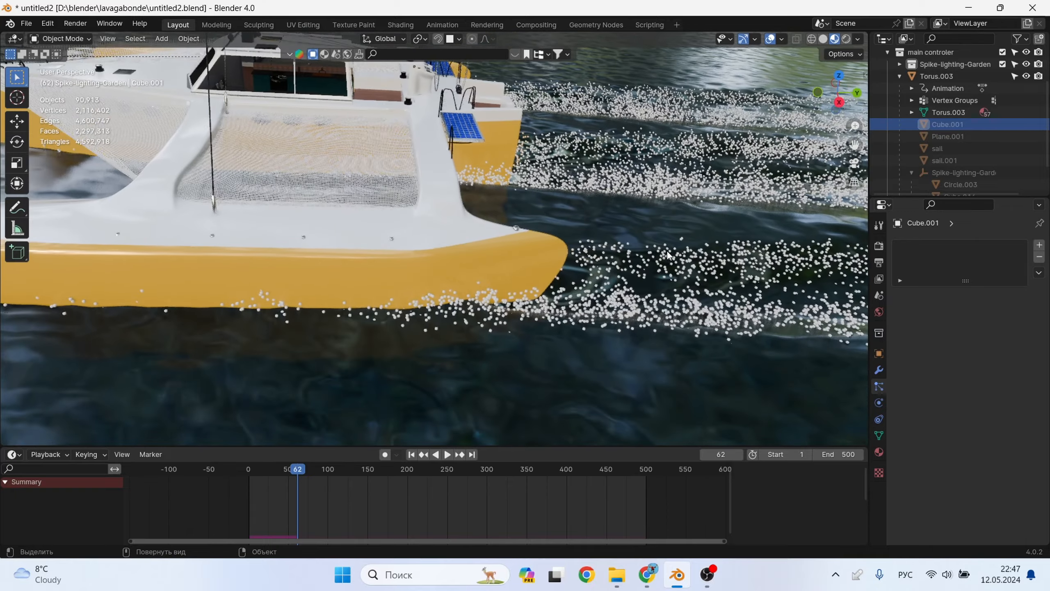
middle_click_drag(667, 251, 624, 244)
key("alt+h")
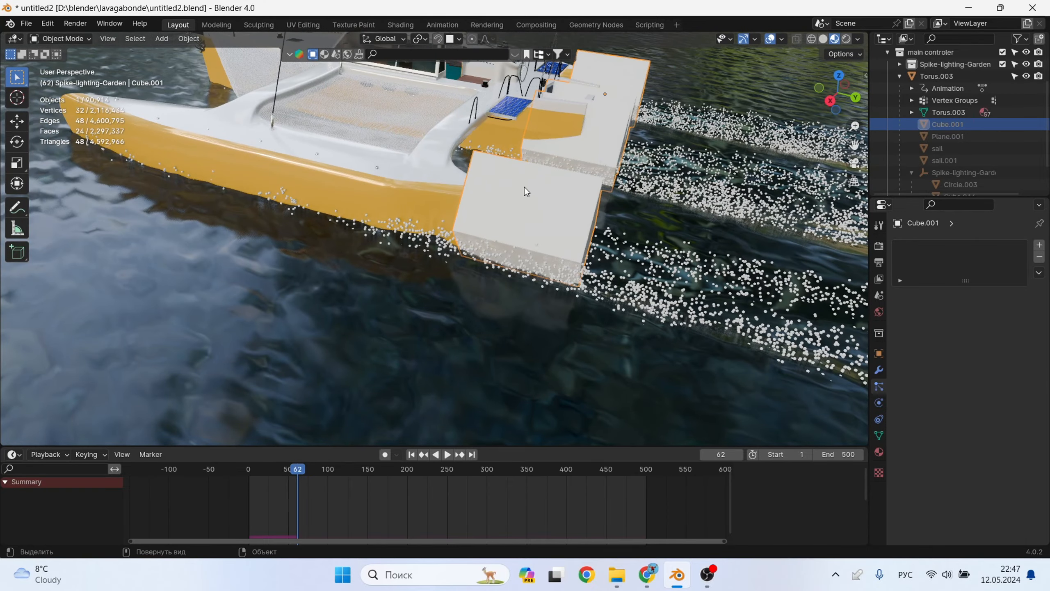
key("ctrl+a")
left_click(597, 218)
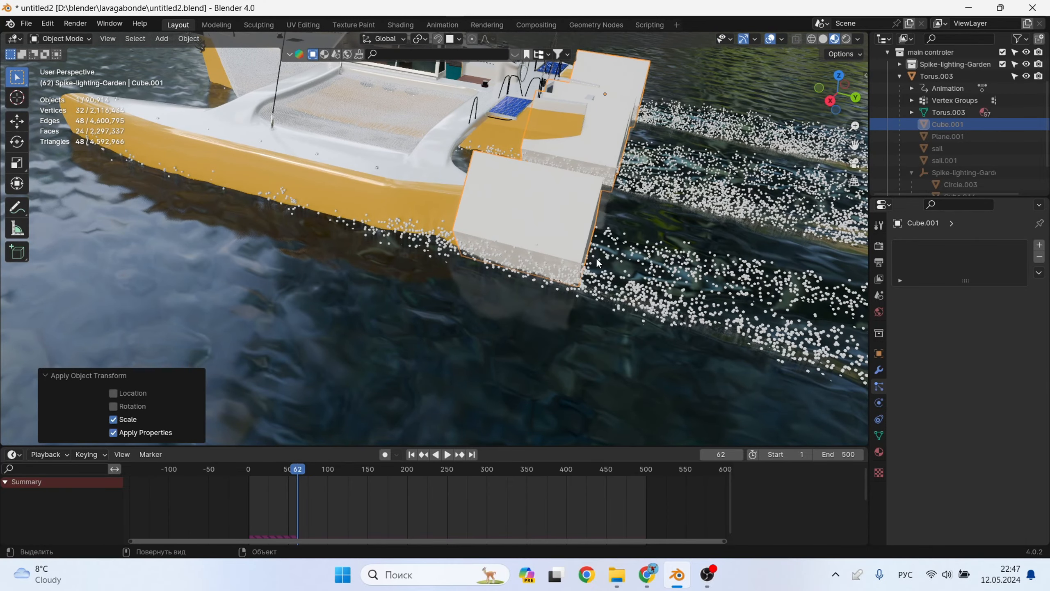
- Lower the wave cubes slightly along Z at the hull sterns
mouse_move(597, 218)
middle_mouse_down()
mouse_move(657, 291)
mouse_move(624, 249)
mouse_move(757, 248)
middle_mouse_up()
key("g")
key("z")
left_click(673, 254)
- Bake the ocean plane's Dynamic Paint wave cache for frames 1 to 300
left_click(761, 128)
middle_click_drag(737, 181, 782, 184)
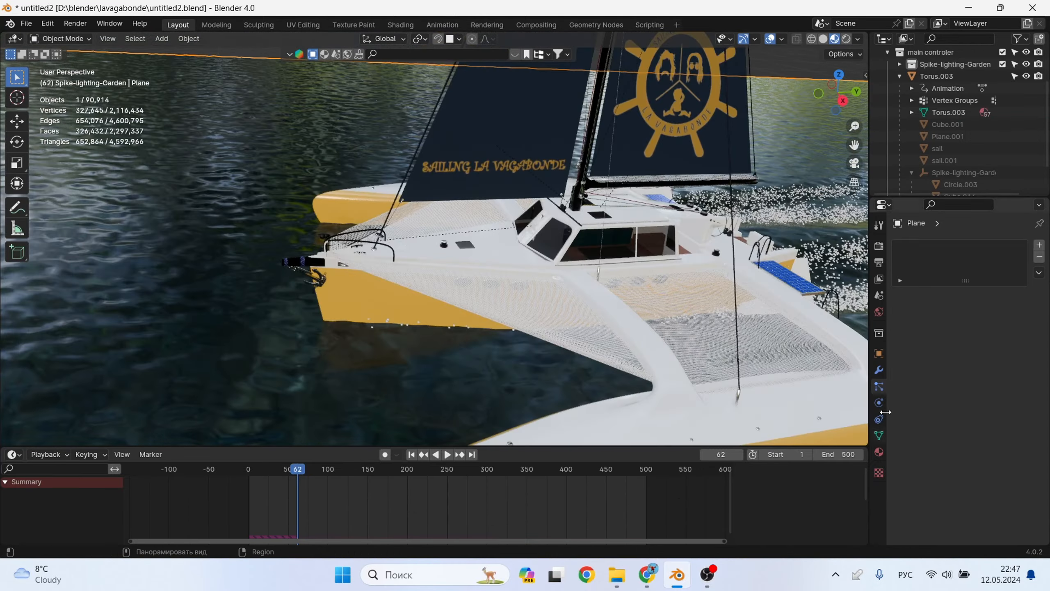
left_click(879, 403)
scroll(956, 374, "down", 6)
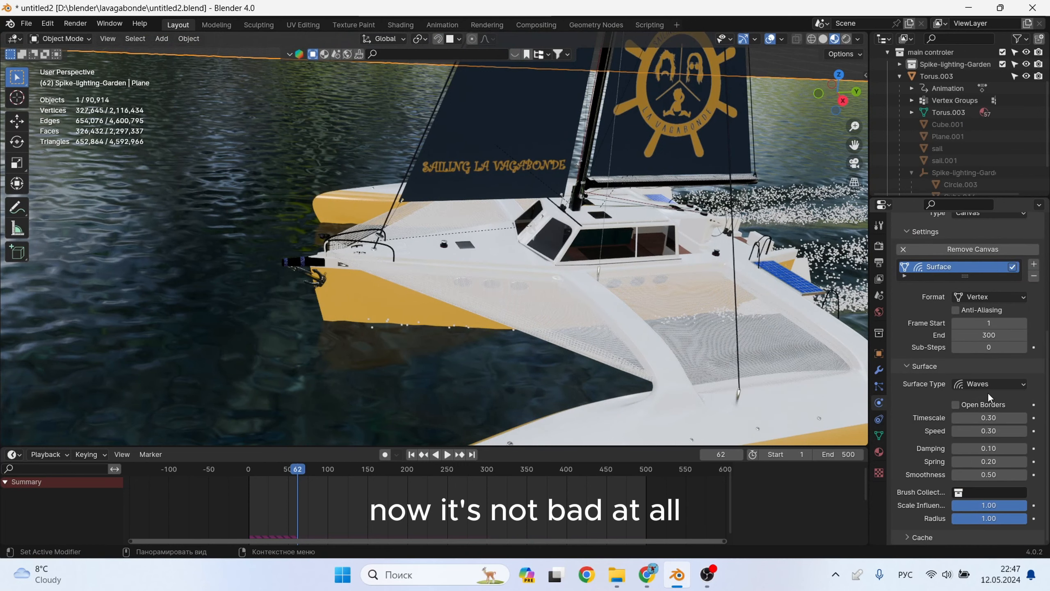
scroll(988, 391, "up", 5)
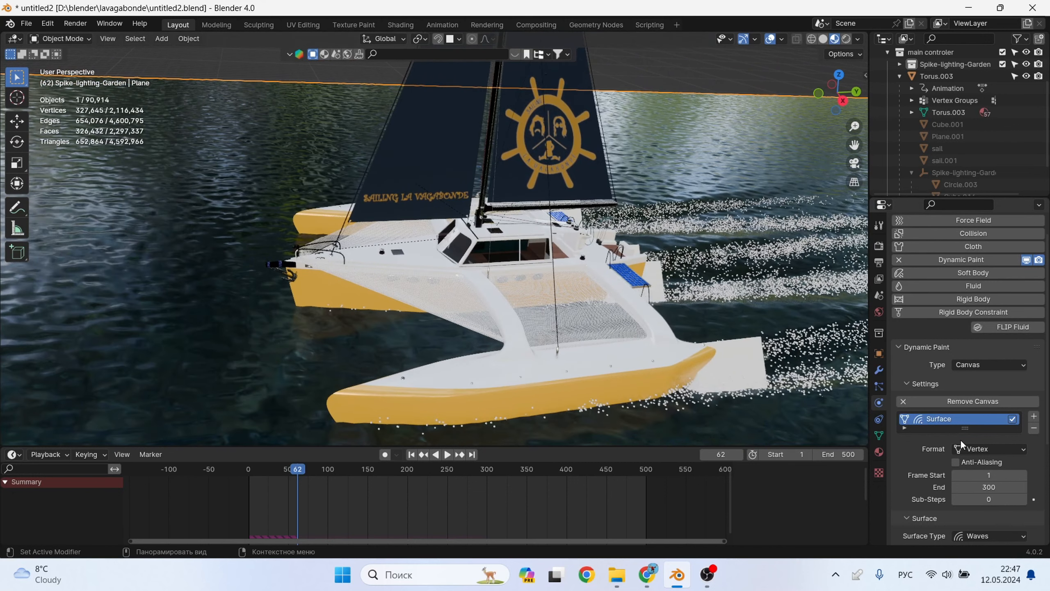
scroll(984, 463, "down", 5)
scroll(984, 463, "down", 1)
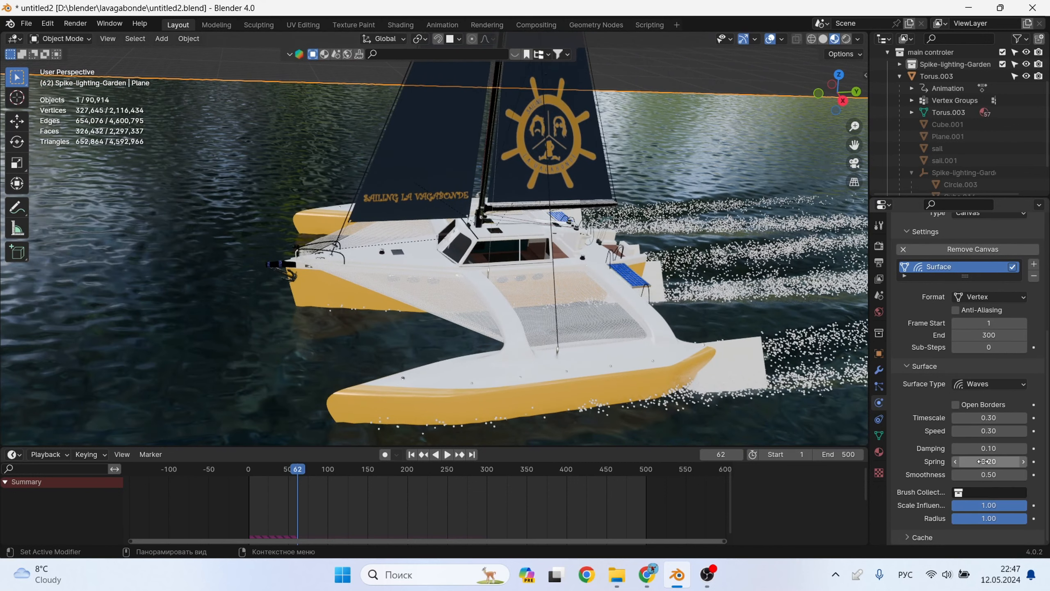
left_click(918, 535)
scroll(981, 494, "down", 5)
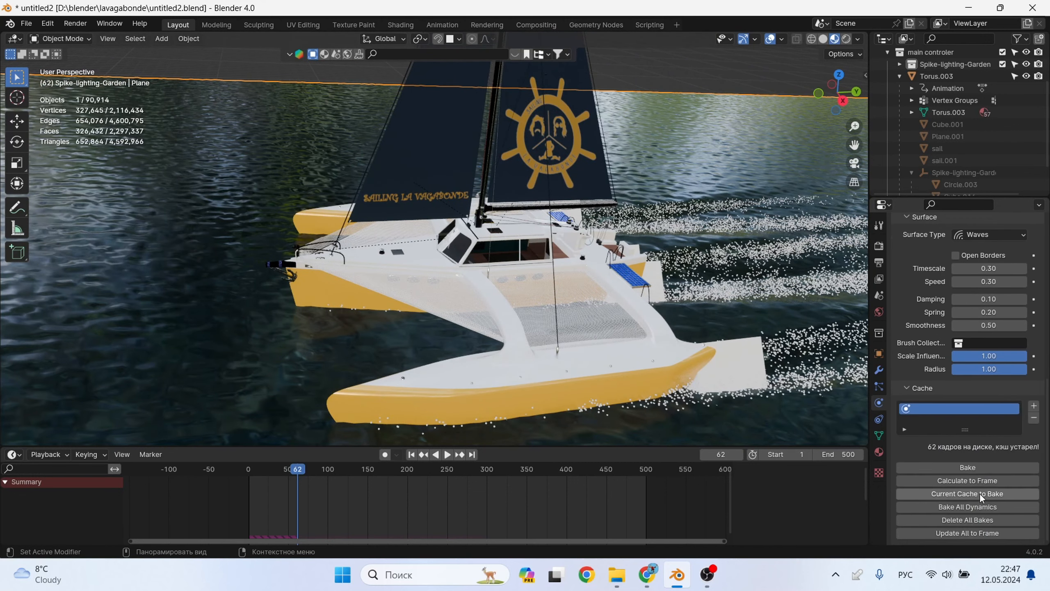
left_click(975, 466)
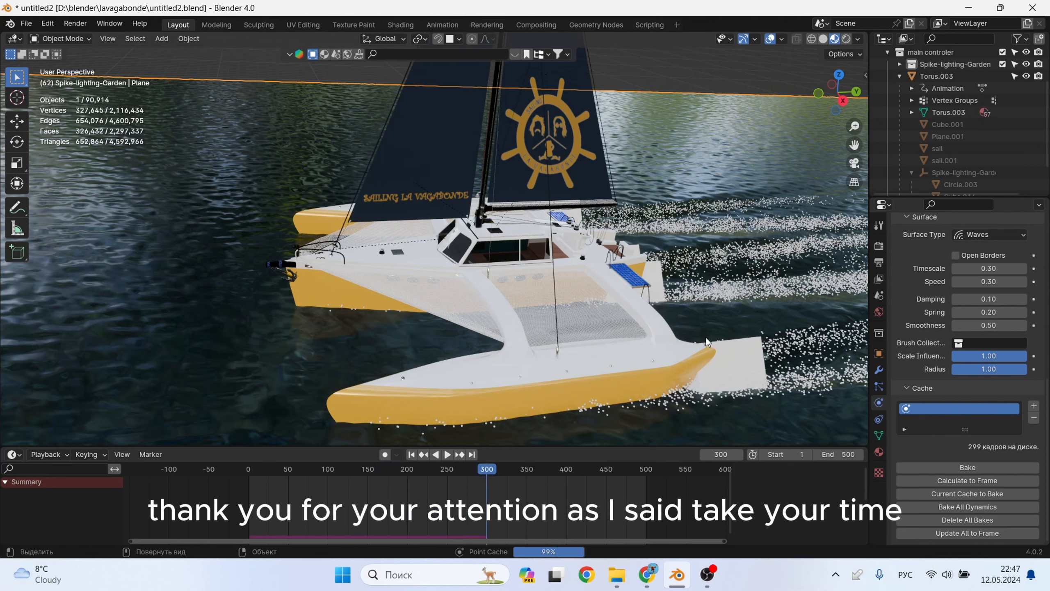
- Hide the wave cubes behind the hulls again
key("Delete")
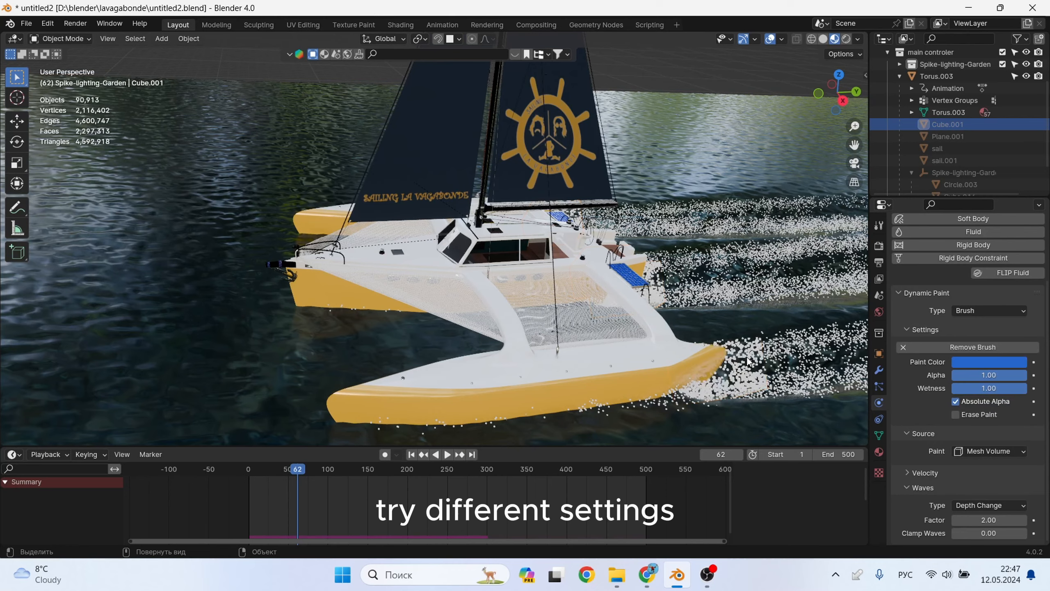
scroll(665, 329, "down", 6)
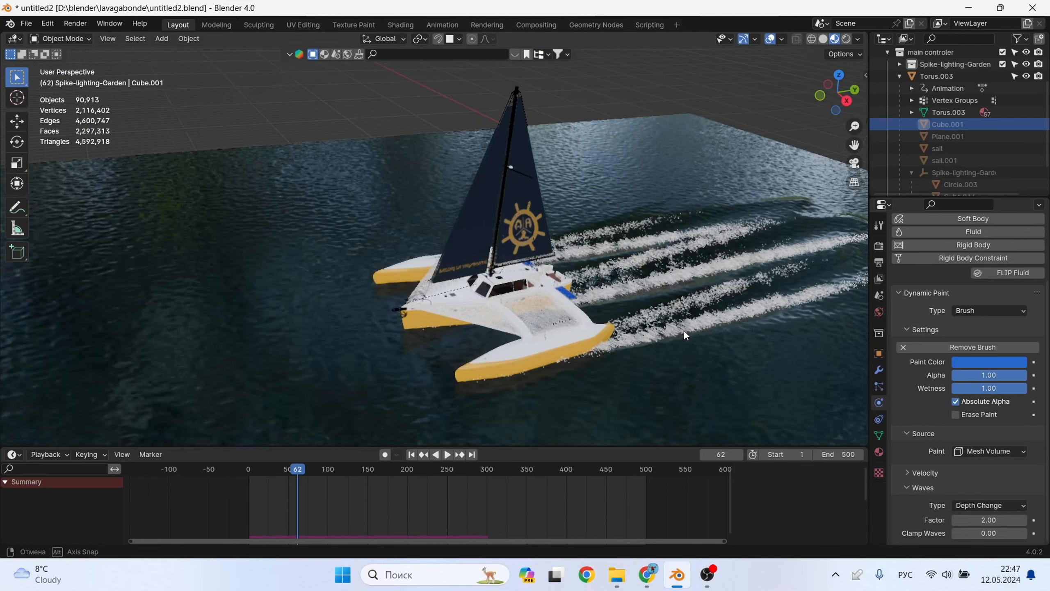
middle_click_drag(685, 331, 674, 341)
- Play the baked animation to frame 135 to examine the wake, and save the file
key("space")
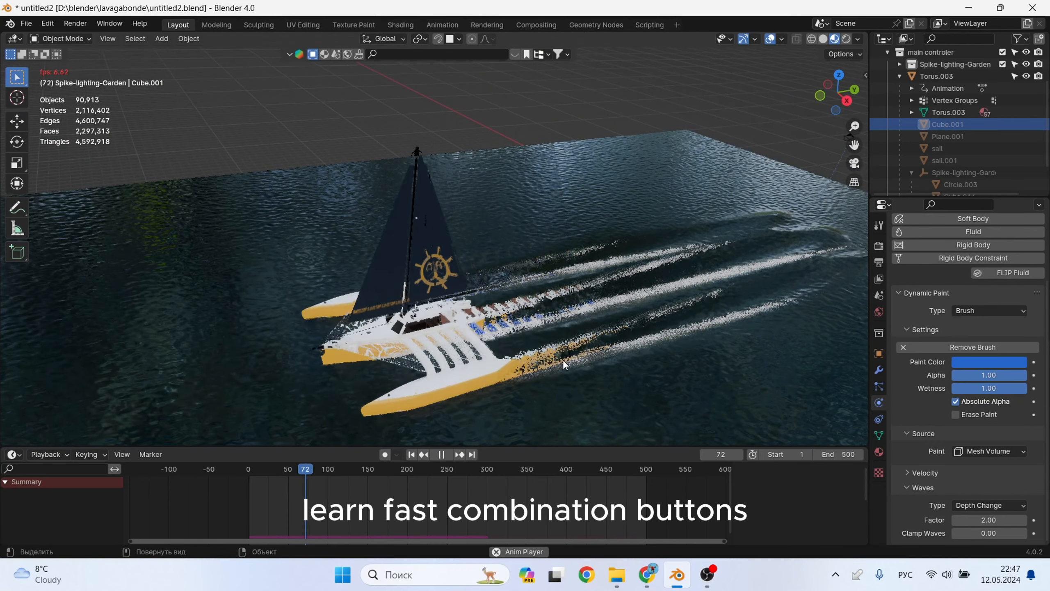
key("space")
middle_click_drag(563, 359, 337, 322)
key("space")
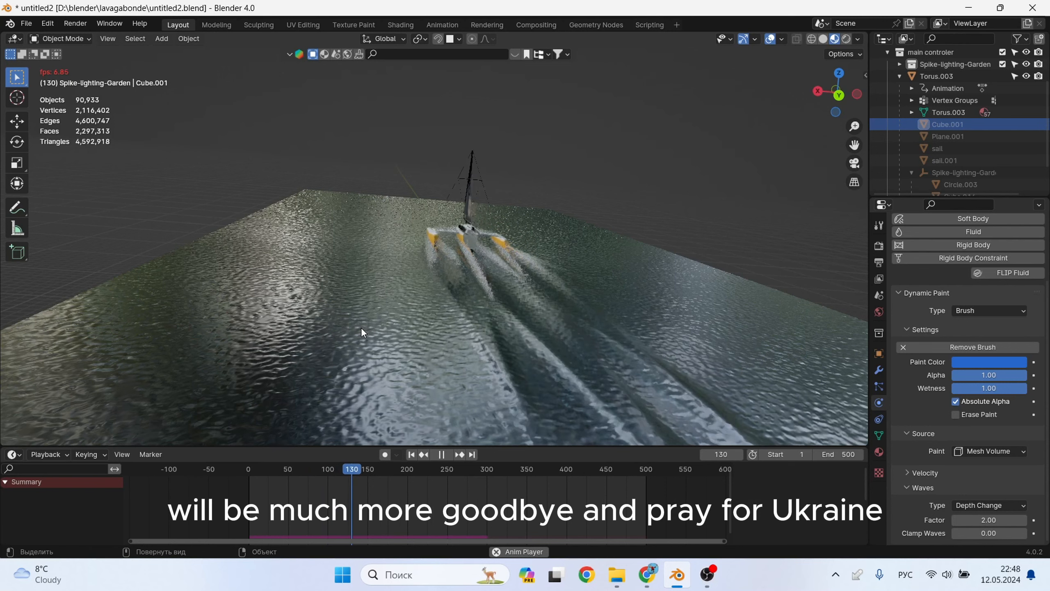
key("space")
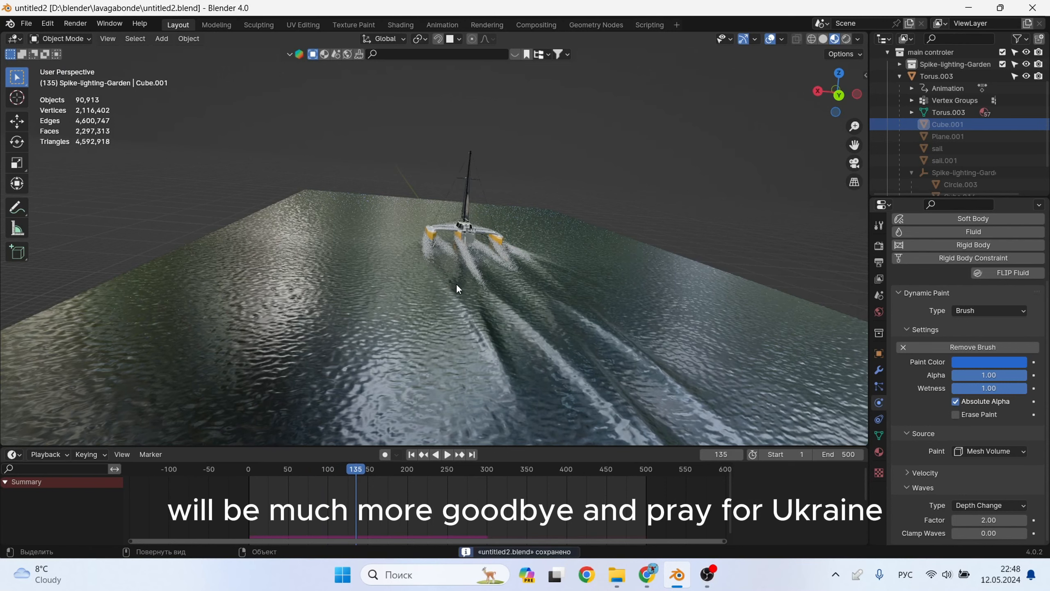
middle_click_drag(457, 284, 507, 305)
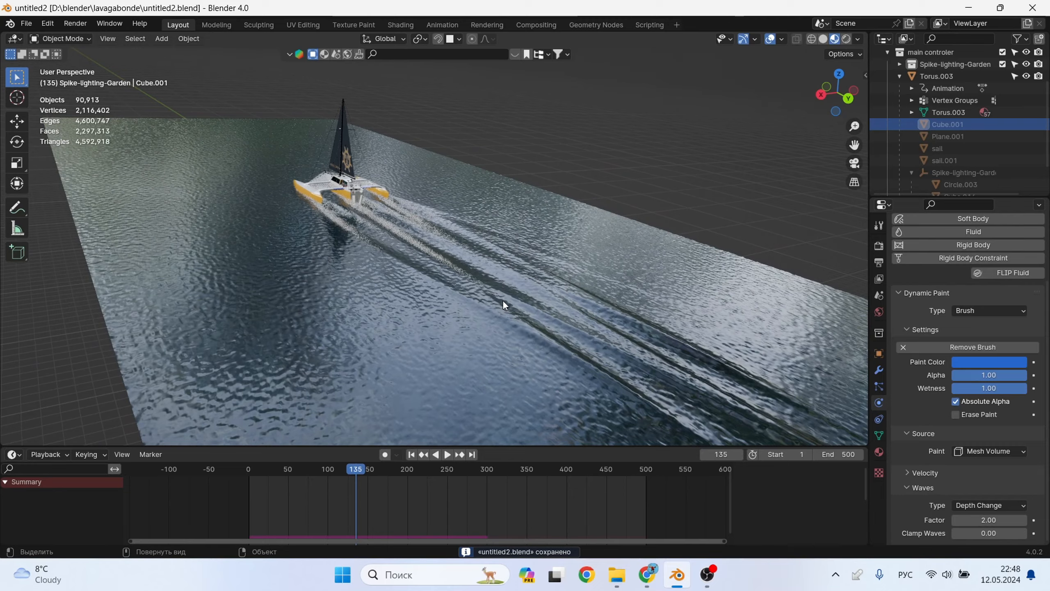